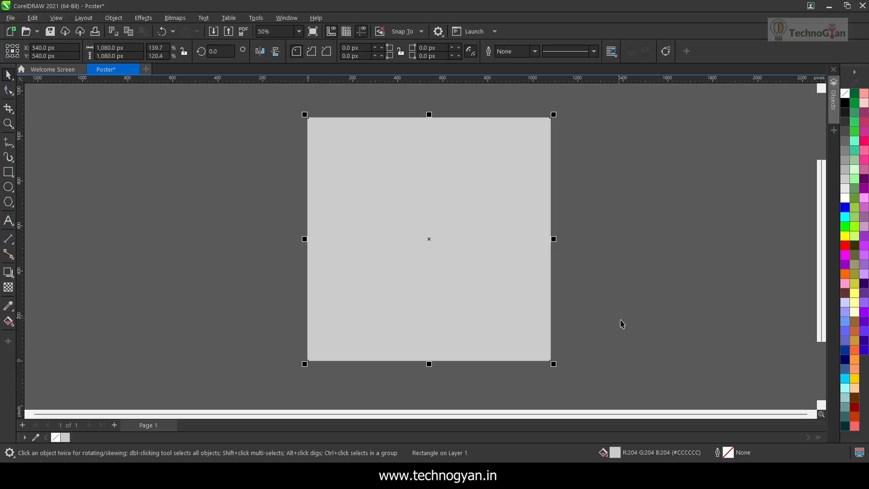
- Draw a full-width rectangle about 1,080 by 308 px along the bottom of the page
scroll(621, 323, "up", 1)
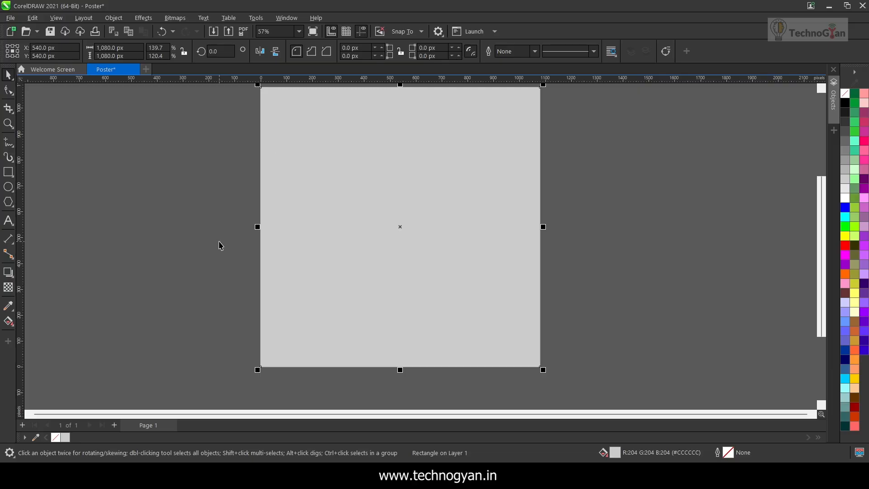
left_click(10, 176)
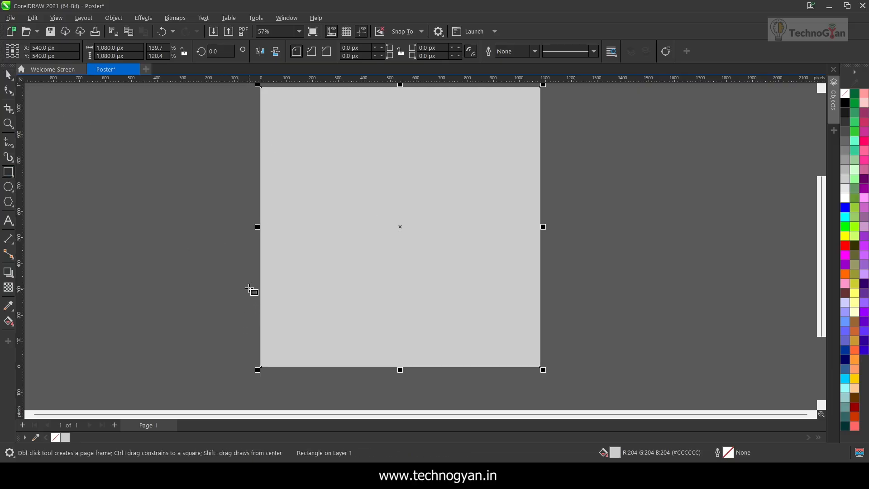
left_click_drag(249, 288, 539, 368)
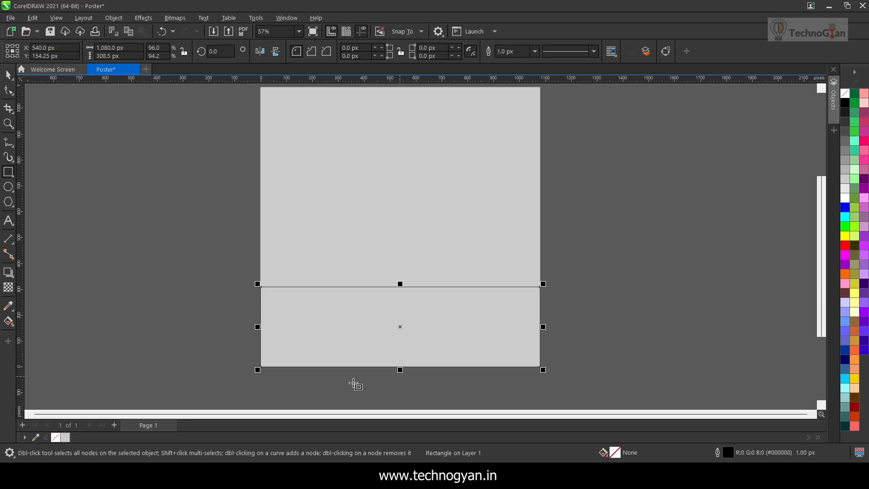
- Fill the bottom rectangle with dark red #600000 and remove its outline
left_click(854, 407)
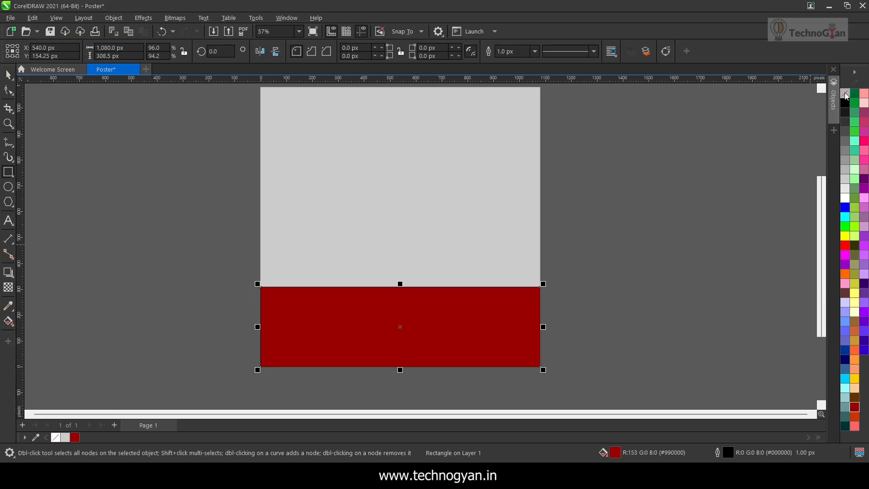
right_click(844, 93)
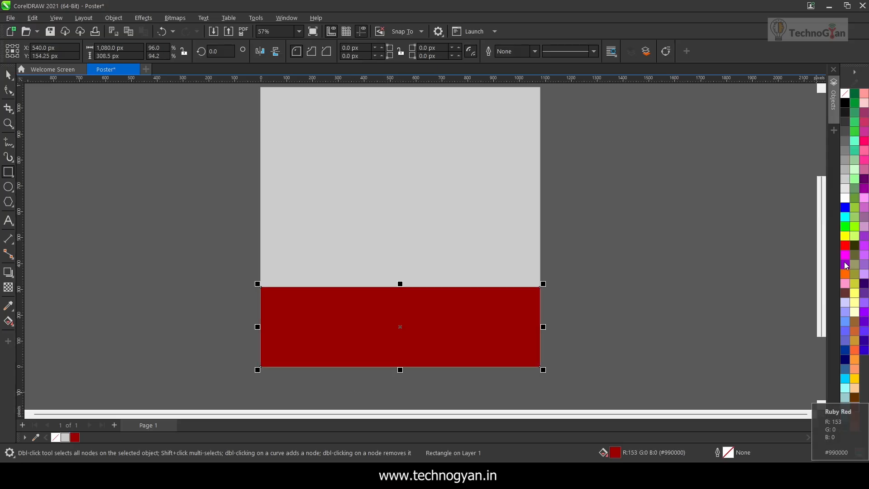
left_click(856, 406)
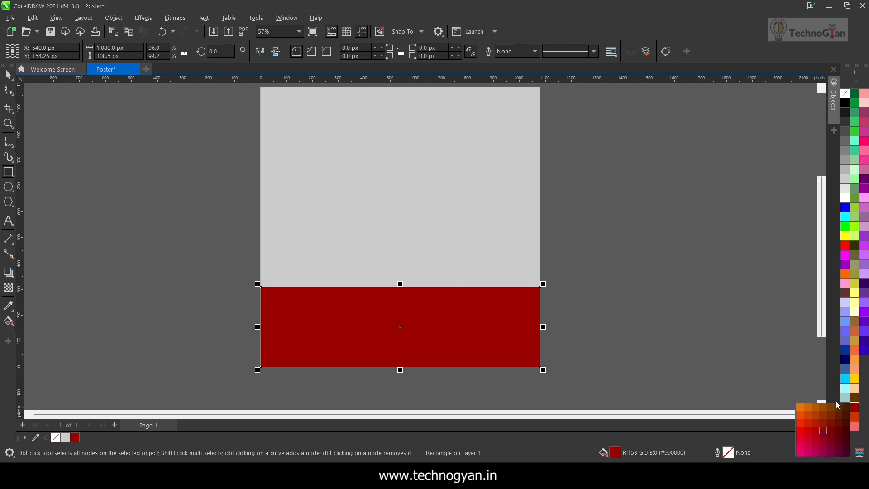
left_click(835, 431)
left_click(85, 159)
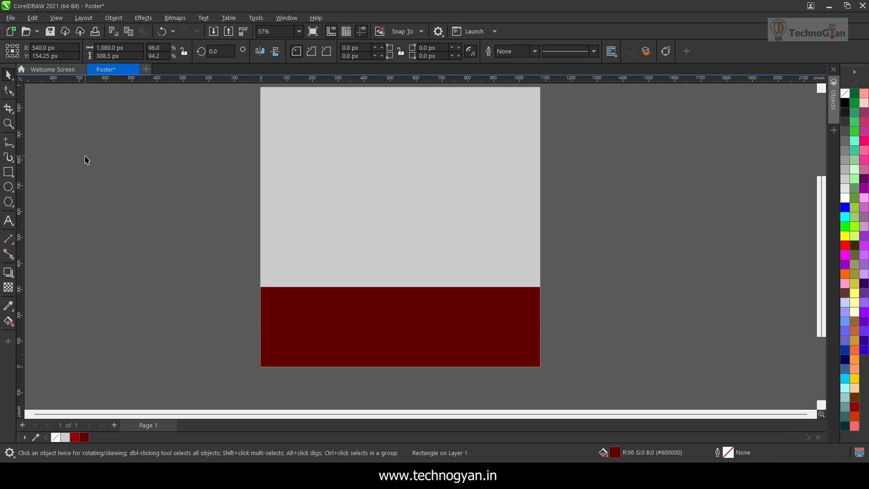
- Convert the dark red rectangle to curves and turn all its straight segments into editable curve segments
left_click(411, 296)
right_click(411, 297)
left_click(436, 9)
left_click(8, 90)
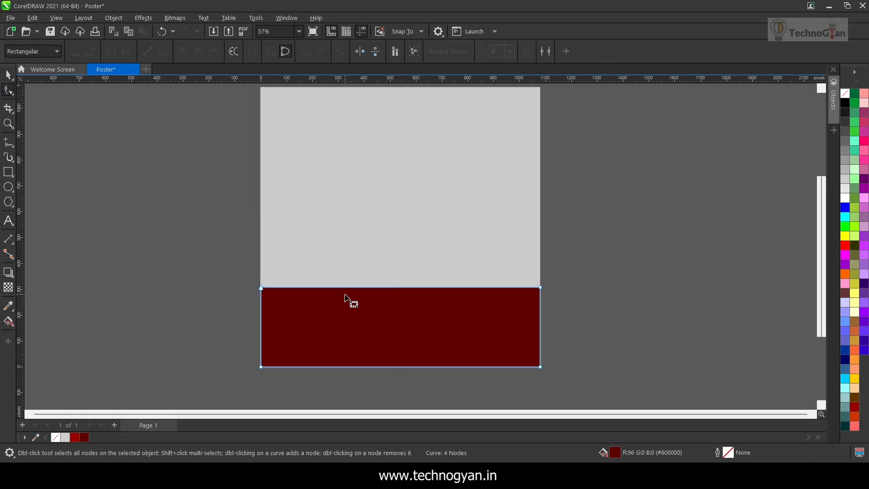
left_click_drag(236, 261, 561, 398)
left_click(162, 52)
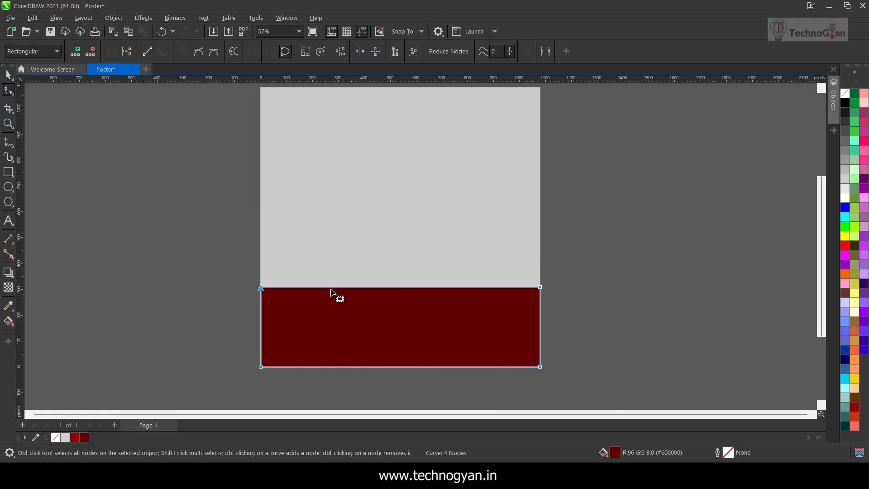
- Bend the dark red shape's top edge into a smooth wave that dips near the left and rises to the right, lowering its top-left node
left_click(328, 304)
left_click_drag(325, 289, 305, 333)
left_click(541, 289)
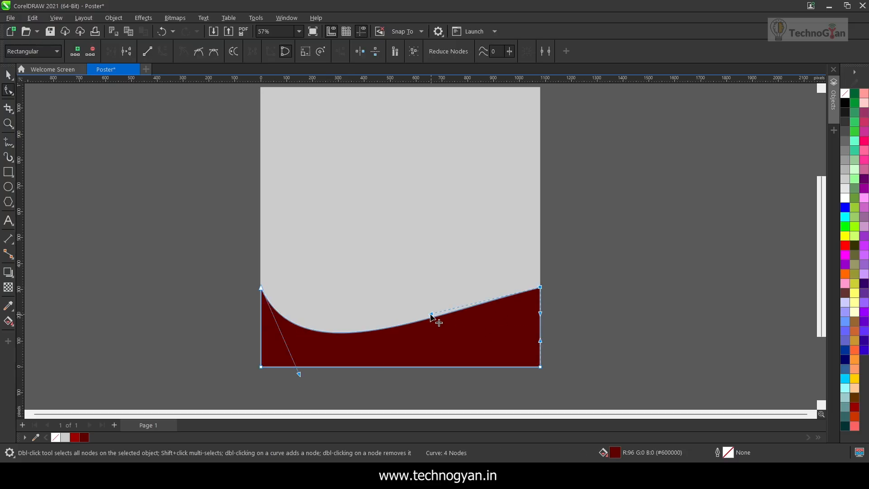
mouse_move(431, 315)
left_mouse_down()
mouse_move(446, 314)
mouse_move(431, 298)
left_mouse_up()
left_click_drag(297, 373, 273, 362)
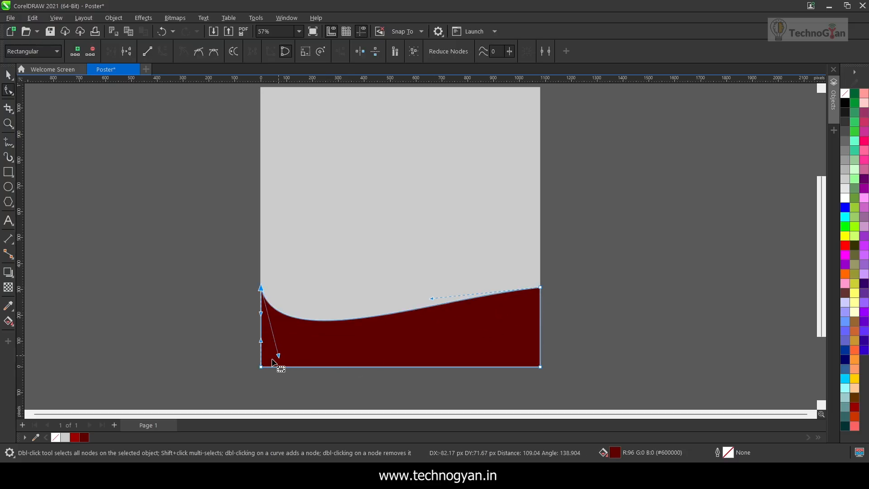
left_click_drag(434, 306, 424, 256)
left_click_drag(280, 357, 330, 364)
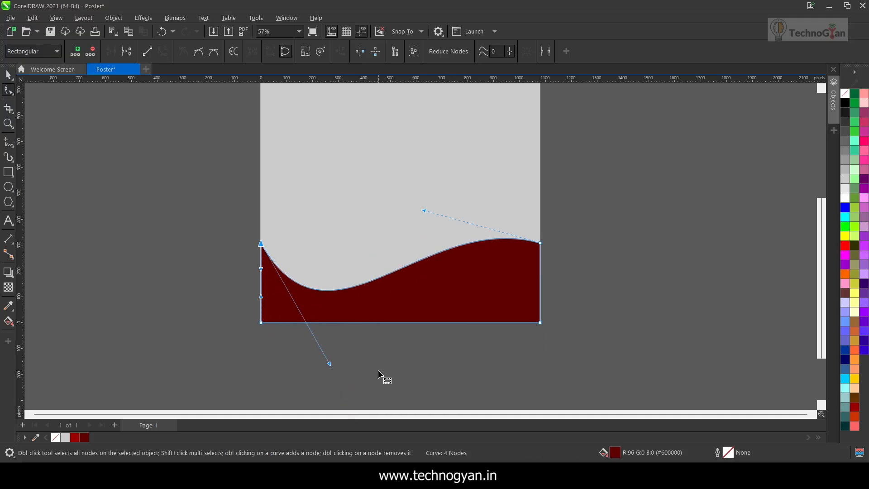
left_click_drag(423, 210, 469, 267)
left_click_drag(261, 245, 260, 266)
left_click_drag(329, 387, 307, 340)
left_click(5, 74)
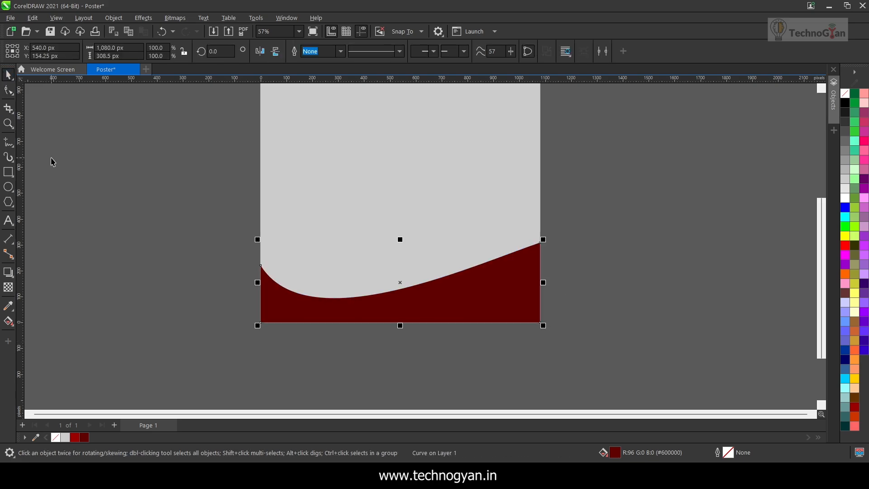
- Duplicate the dark red wave upward, fill the copy with light gray #E6E6E6 and place it behind the original
left_click(605, 170)
left_click(516, 279)
left_click_drag(516, 279, 517, 251)
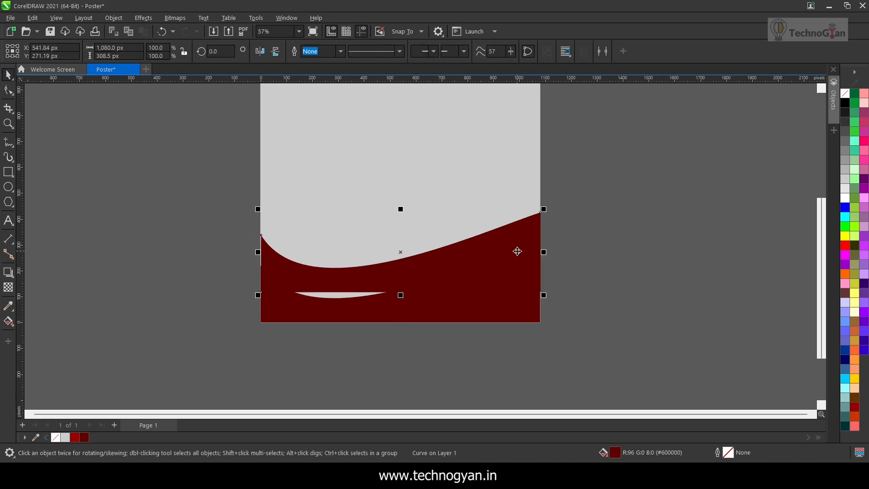
left_click(845, 189)
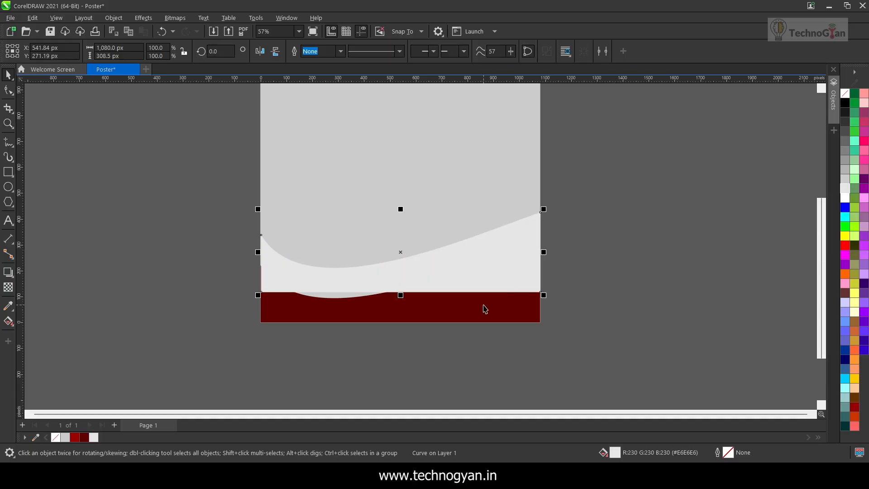
key("ctrl+Page_Down")
left_click(584, 257)
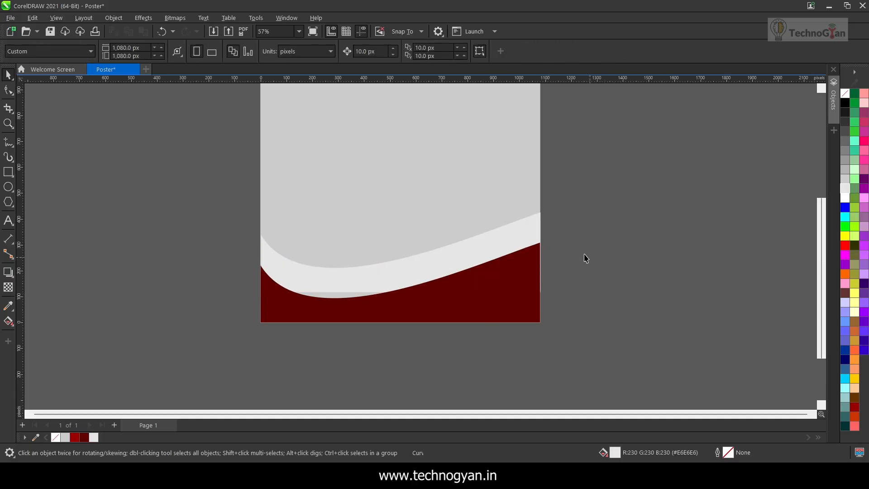
- Nudge the light gray copy down about 80 px so only a thin band shows above the dark red wave
left_click(529, 230)
key("Down")
key("Down")
key("Down")
key("Down")
key("Down")
key("Down")
key("Down")
key("Down")
key("Down")
key("Up")
key("Left")
key("Right")
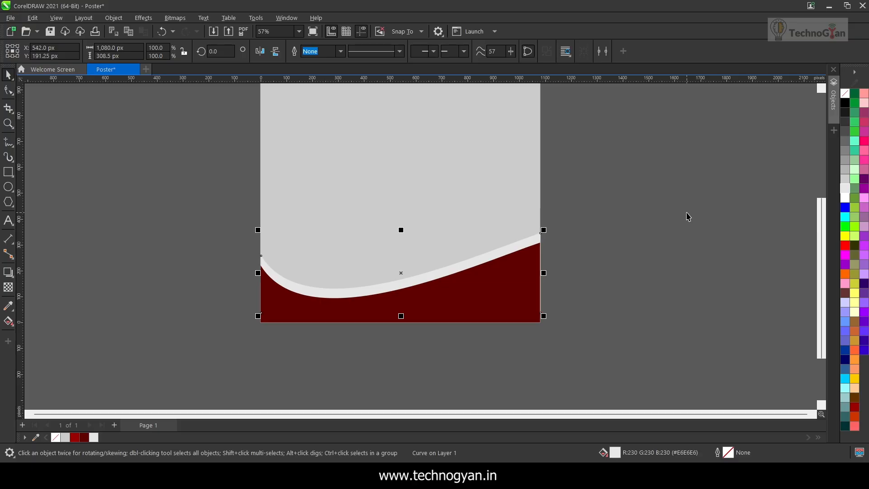
key("Up")
key("Down")
- Duplicate the dark red wave upward, above the light gray band
left_click(530, 280)
left_click_drag(497, 286, 493, 224)
right_click(493, 224)
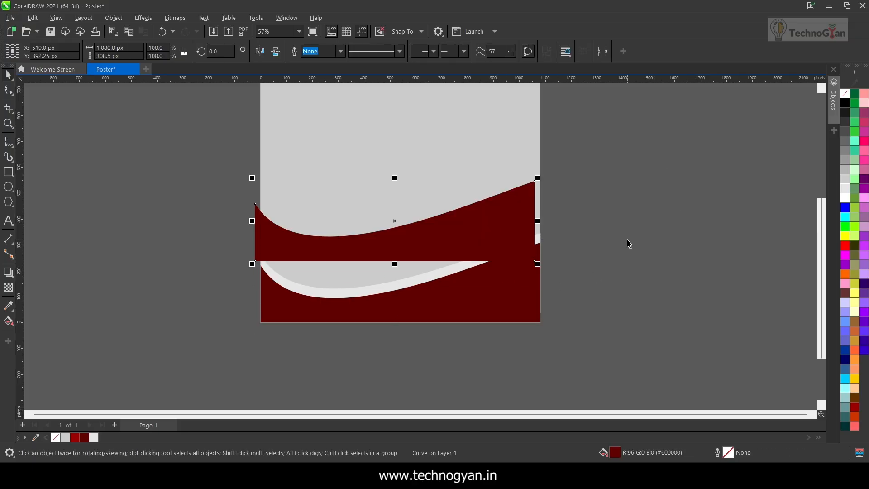
- Place the new dark red copy behind the light gray band and lower it to form a thin stripe above the band
key("Right")
key("Right")
key("Down")
key("Down")
key("Down")
key("Down")
key("Down")
key("Down")
key("Down")
key("Down")
key("Down")
key("Down")
key("Down")
key("Down")
key("Down")
key("Down")
key("Down")
key("Down")
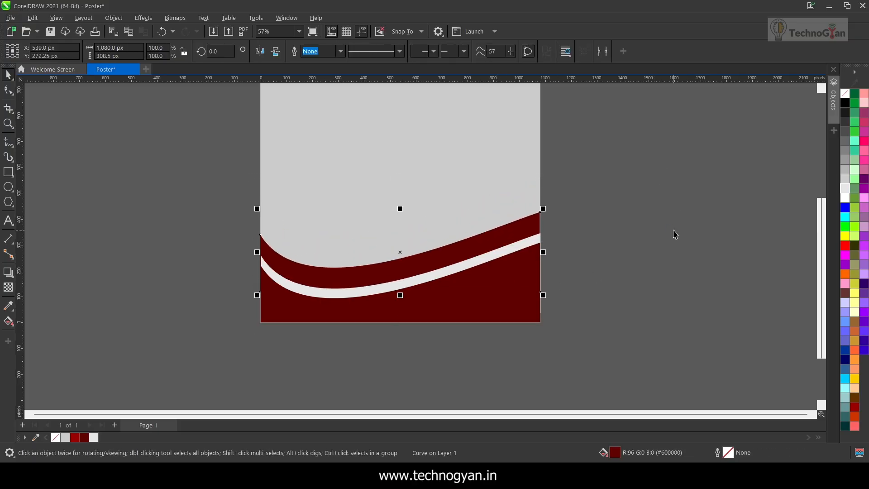
left_click(716, 222)
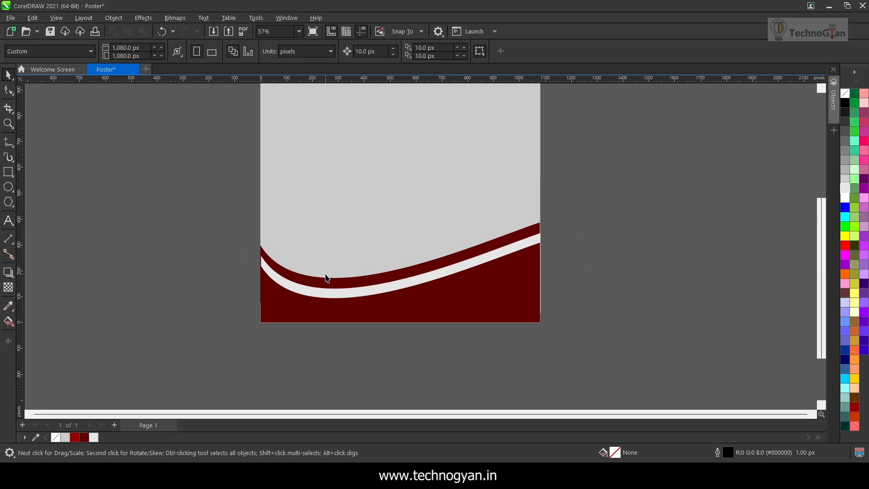
- Select the three wave shapes and stretch them together past the page's right edge to about 1,105 px wide
scroll(537, 303, "up", 1)
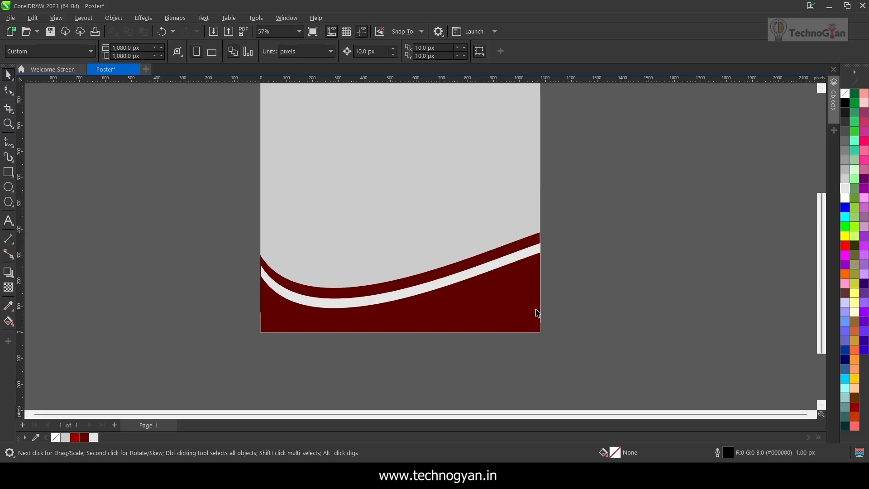
left_click_drag(215, 219, 644, 384)
left_click(636, 319)
scroll(551, 289, "up", 3)
scroll(502, 264, "down", 3)
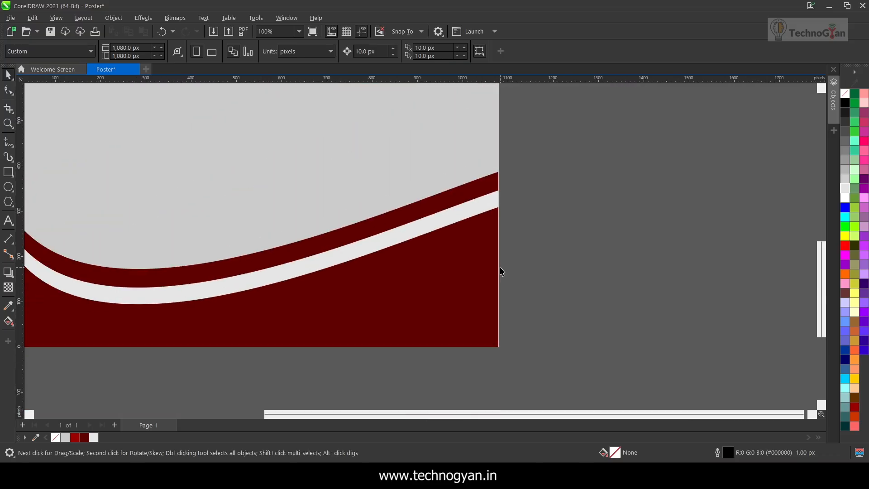
left_click_drag(143, 202, 538, 337)
left_click_drag(503, 262, 510, 263)
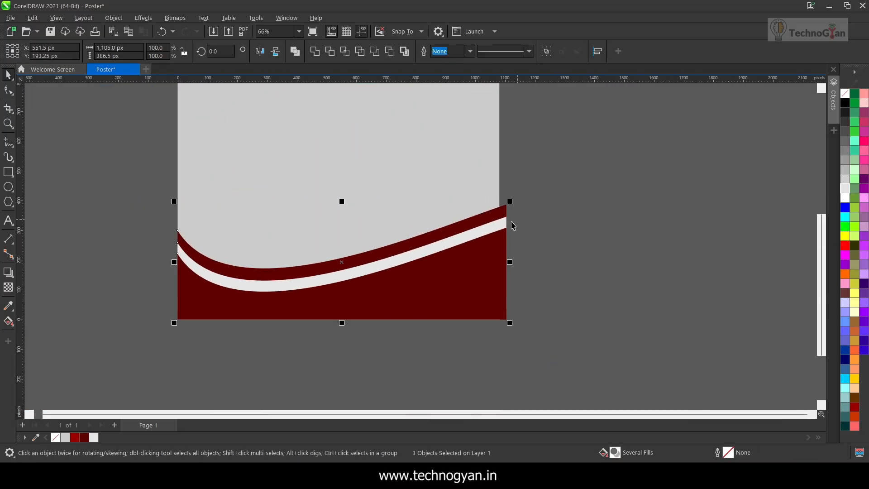
- Center the three wave shapes horizontally on the gray background square
left_click(479, 158, "shift")
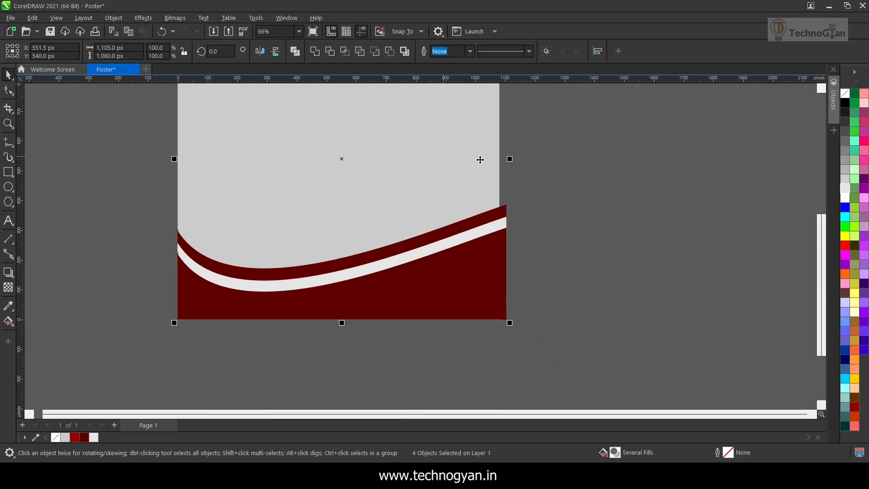
key("c")
left_click_drag(533, 180, 149, 344)
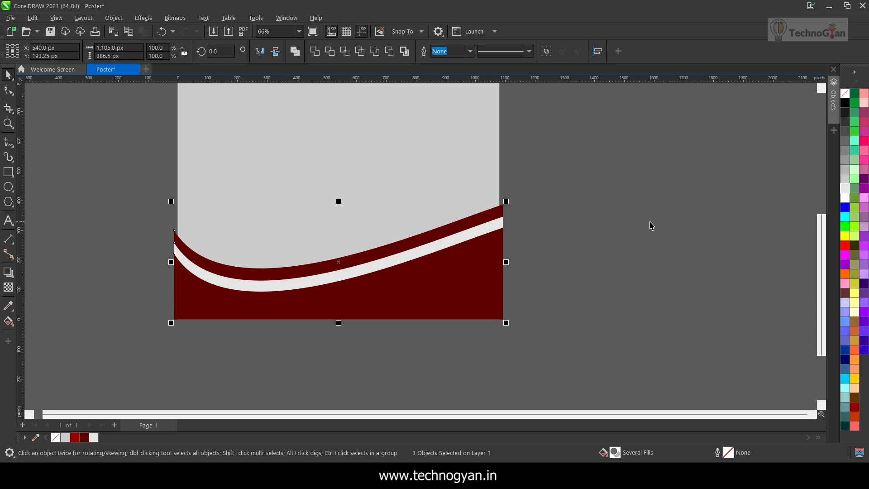
left_click(619, 201)
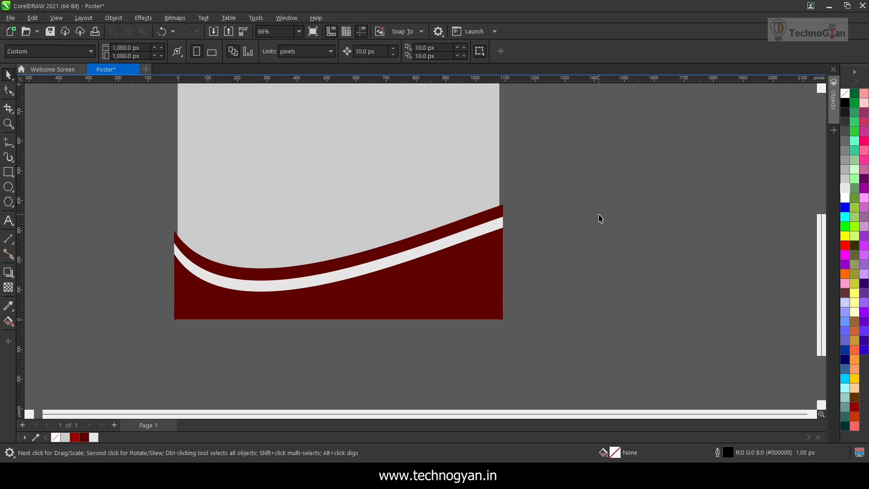
- PowerClip the wave shapes inside the gray background square
left_click(484, 270)
right_click(484, 270)
left_click(514, 280)
left_click(462, 173)
left_click(571, 241)
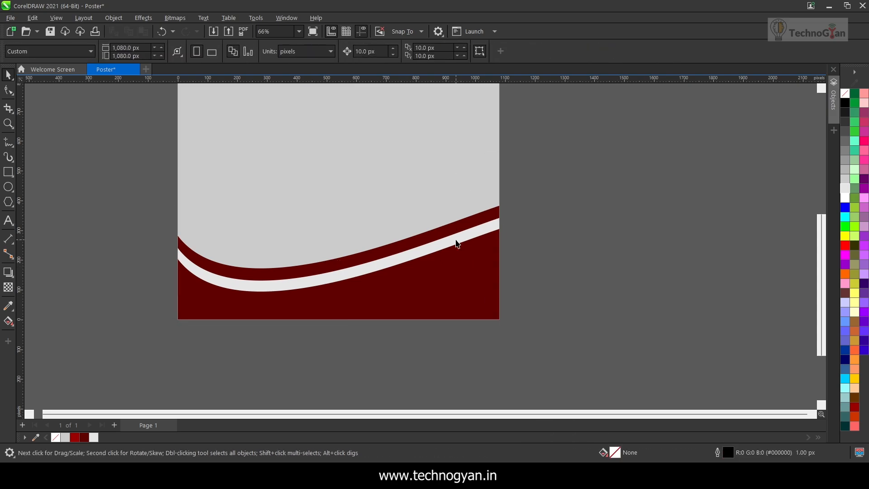
- Draw a circle about 526 px in diameter near the middle of the page
scroll(497, 244, "down", 2)
scroll(575, 216, "up", 2)
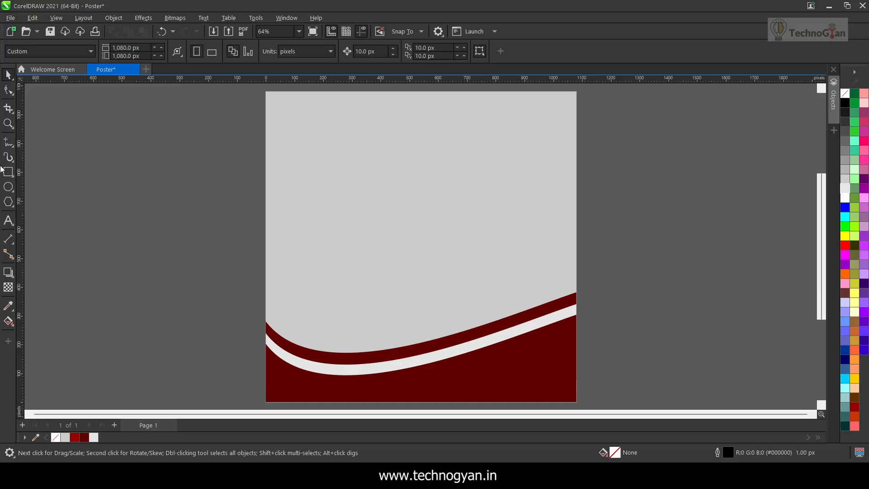
left_click(12, 190)
left_click(32, 188)
left_click_drag(347, 171, 504, 328)
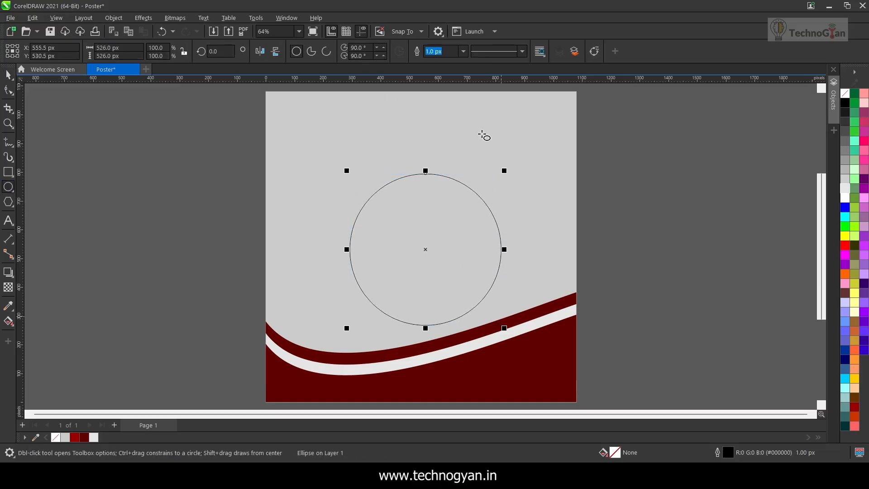
- Fill the circle with green #669966 and remove its outline
left_click(854, 188)
right_click(845, 93)
left_click(817, 102)
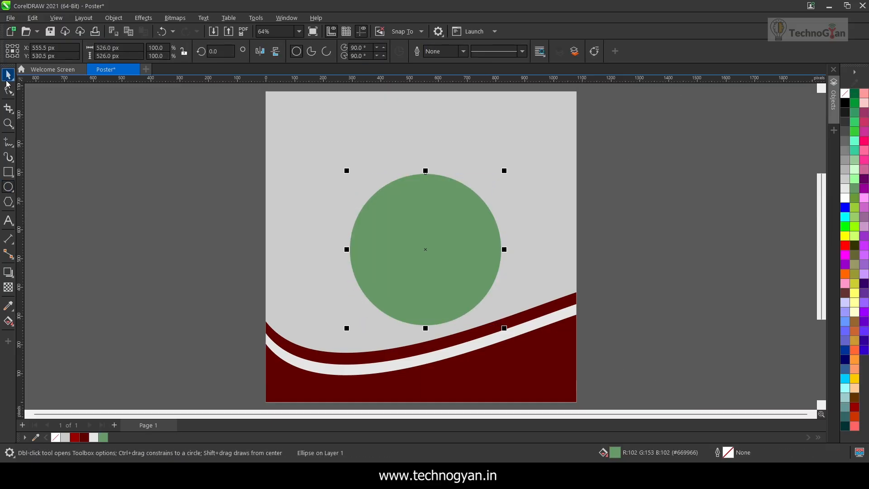
- Move the green circle to the right of the page center and shrink it to about 484 px in diameter
left_click(8, 75)
left_click_drag(398, 230, 451, 230)
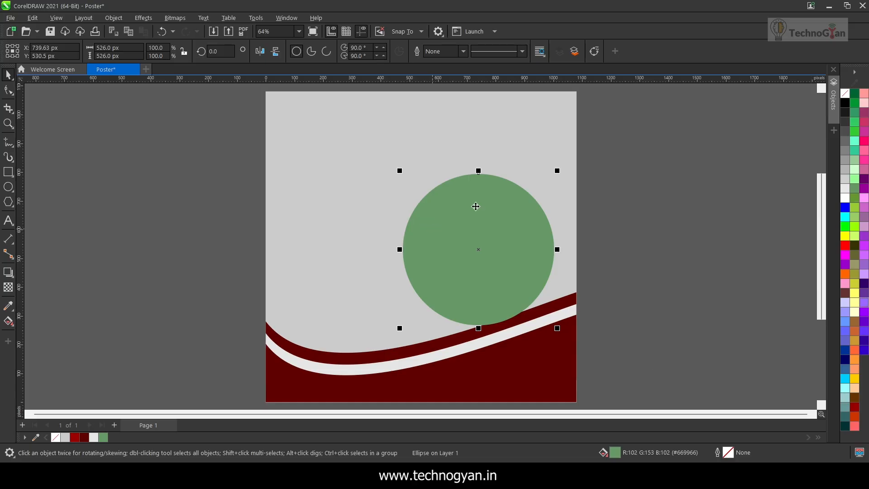
left_click_drag(557, 328, 545, 317)
- Duplicate the green circle, fill the copy with gray #CCCCCC and place it behind the original
mouse_move(504, 256)
left_mouse_down()
mouse_move(483, 241)
mouse_move(496, 258)
left_mouse_up()
right_click(496, 258)
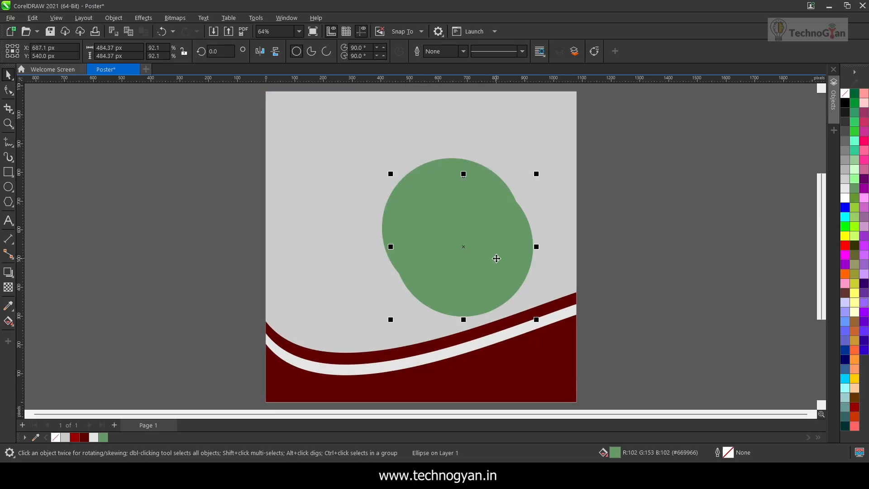
left_click(844, 198)
left_click(844, 179)
key("ctrl+Page_Down")
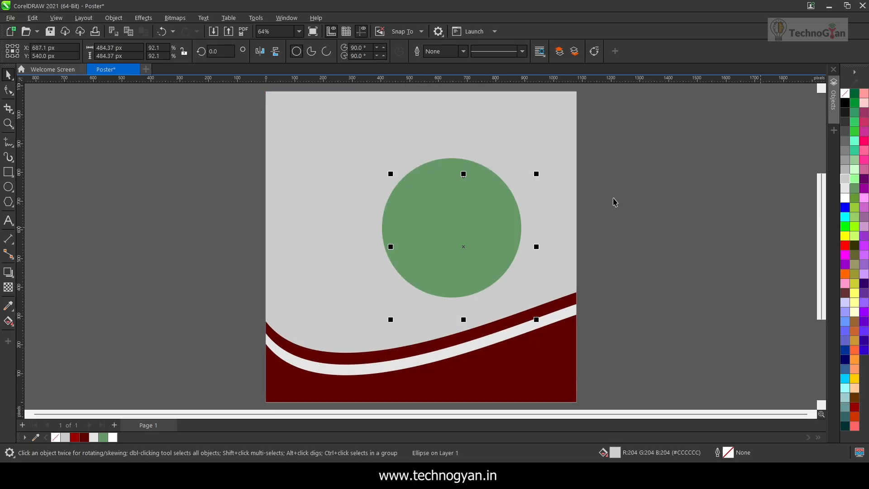
- Align the green and gray circles on the same center horizontally and vertically
left_click_drag(623, 132, 360, 332)
key("c")
key("e")
left_click(650, 235)
- Move the green circle aside to the left and fill the gray circle behind it with light green
left_click_drag(508, 237, 465, 236)
left_click(511, 240)
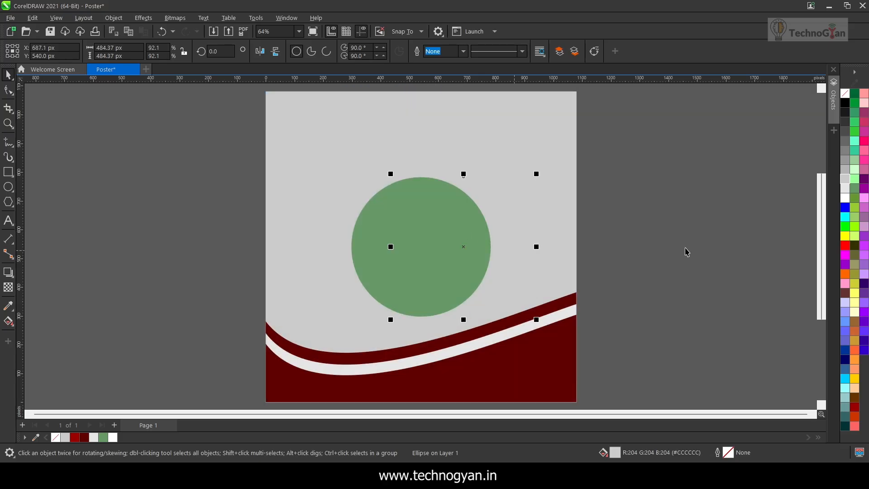
left_click(855, 217)
- Select both circles and center the green one over the light green one
left_click_drag(616, 141, 392, 324)
key("c")
key("e")
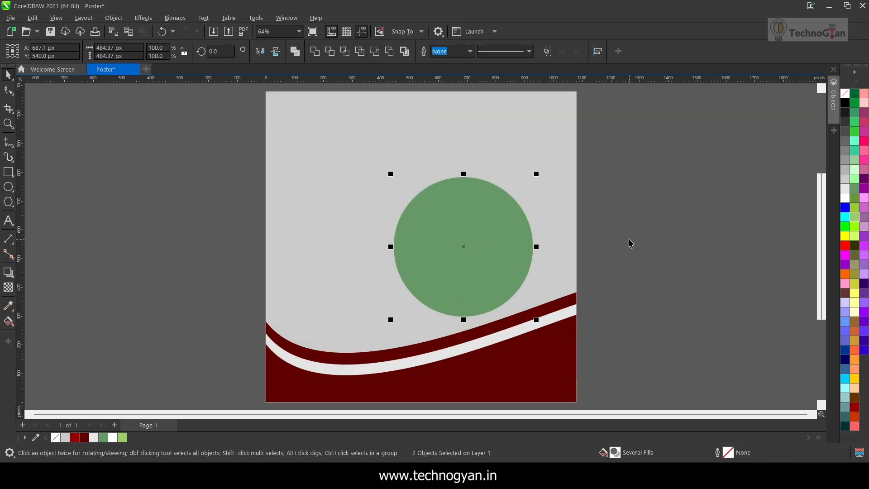
- Enlarge the light green circle to about 509 px and center the green circle over it, leaving an even rim
left_click(644, 250)
left_click_drag(498, 236, 479, 235)
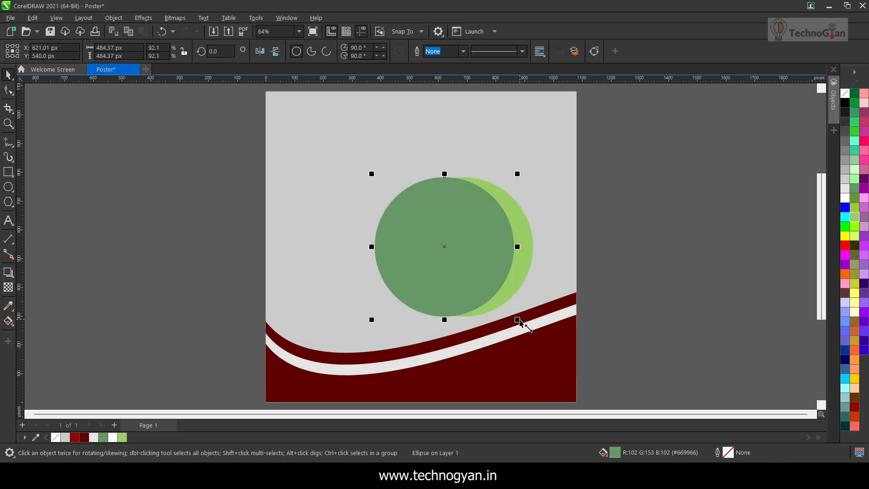
key("Escape")
left_click(526, 222)
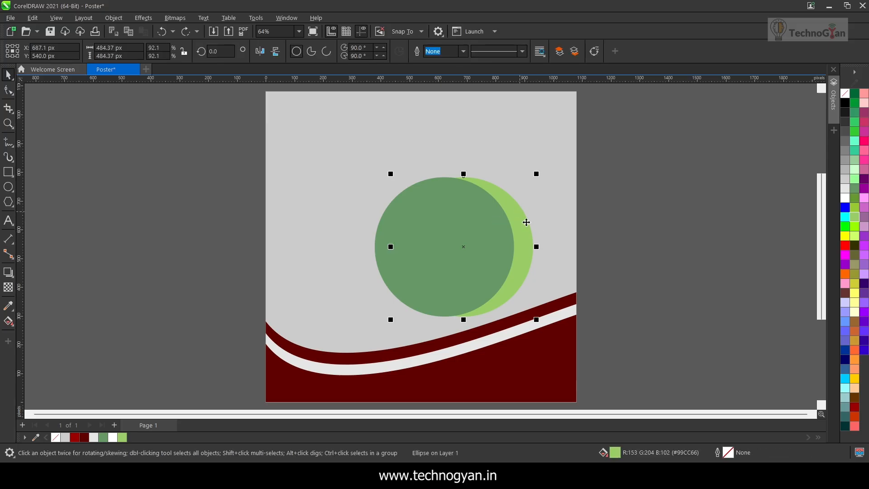
left_click_drag(536, 319, 544, 327)
left_click_drag(613, 148, 366, 334)
key("c")
key("e")
left_click(624, 232)
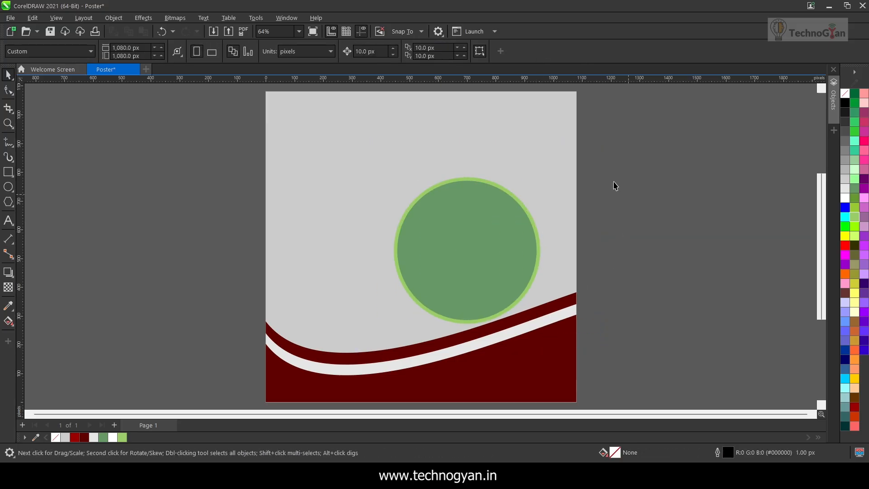
- Duplicate the light green circle at about 525 px, fill the copy with black and center it behind the two green circles
left_click(537, 229)
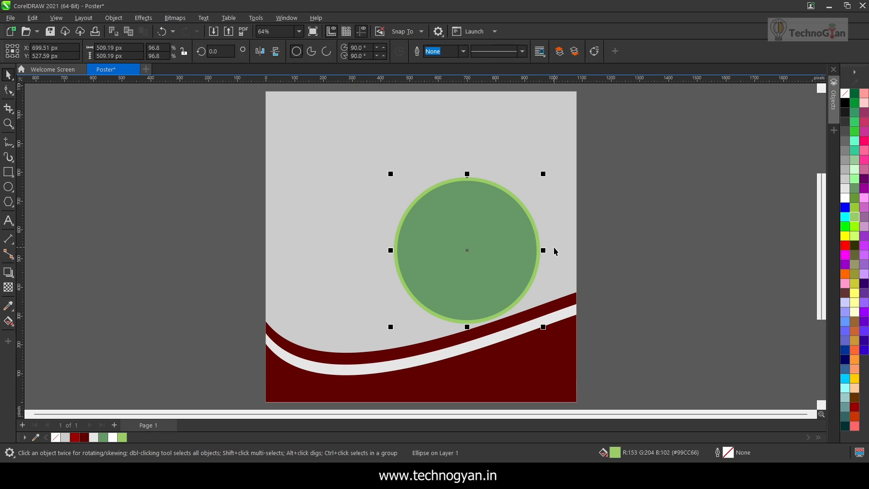
key("shift+Page_Up")
left_click_drag(545, 328, 550, 333)
right_click(551, 333)
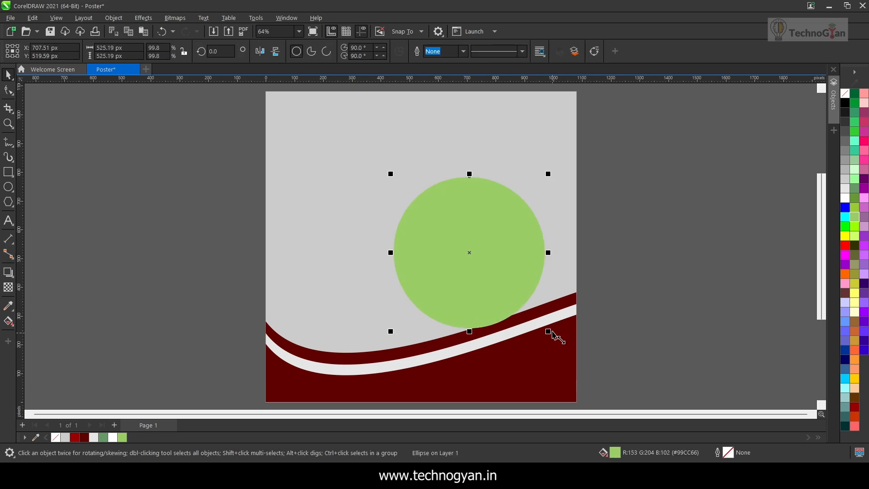
left_click(844, 102)
key("ctrl+Page_Down")
key("ctrl+Page_Down")
left_click_drag(642, 156, 391, 362)
key("c")
key("e")
left_click(647, 229)
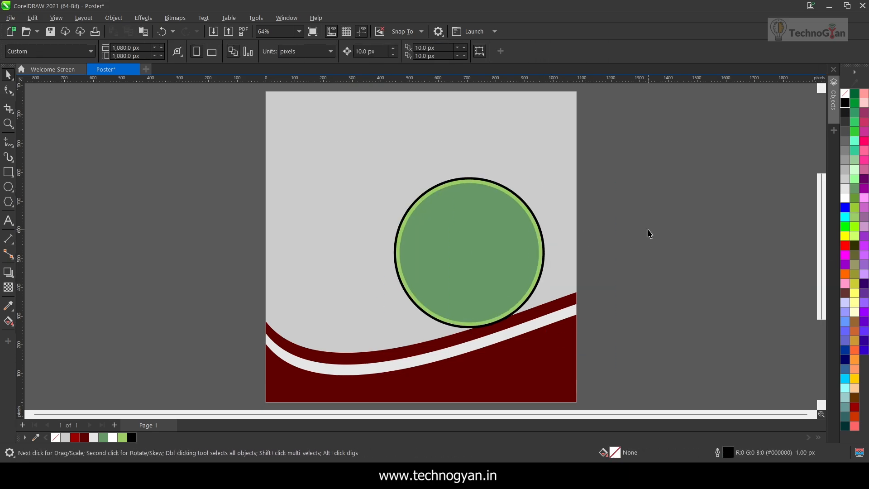
- Duplicate the black circle at about 547 px, fill the copy with brown #663300 and center it behind the other circles
left_click(539, 226)
key("plus")
left_click_drag(549, 332, 554, 337)
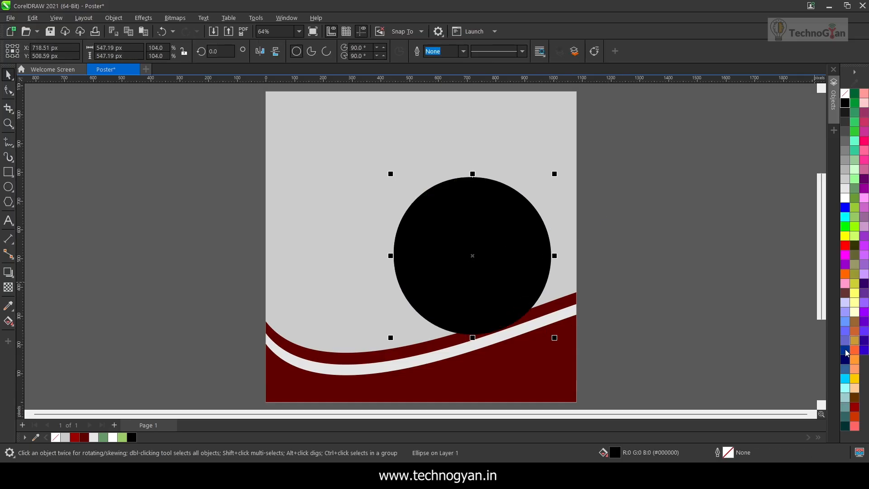
left_click(854, 398)
left_click_drag(472, 255, 469, 253)
key("ctrl+Page_Down")
key("ctrl+Page_Down")
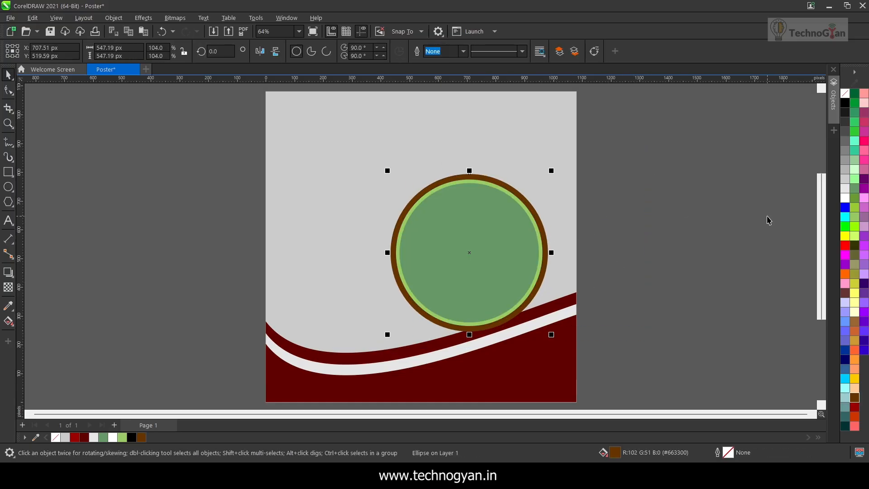
left_click(736, 208)
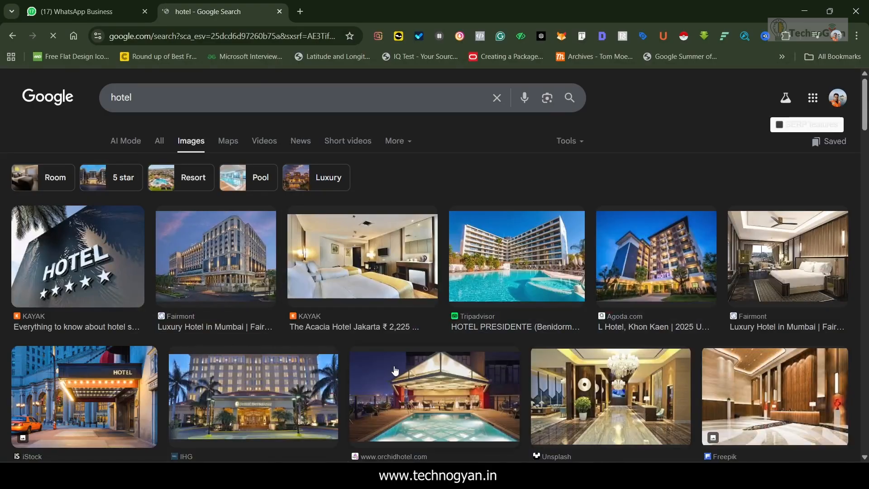
- Copy the L Hotel photo from the Google Images results in the browser and paste it into the CorelDRAW poster, enlarged to about 699 × 525 px
left_click(648, 277)
right_click(696, 242)
left_click(740, 364)
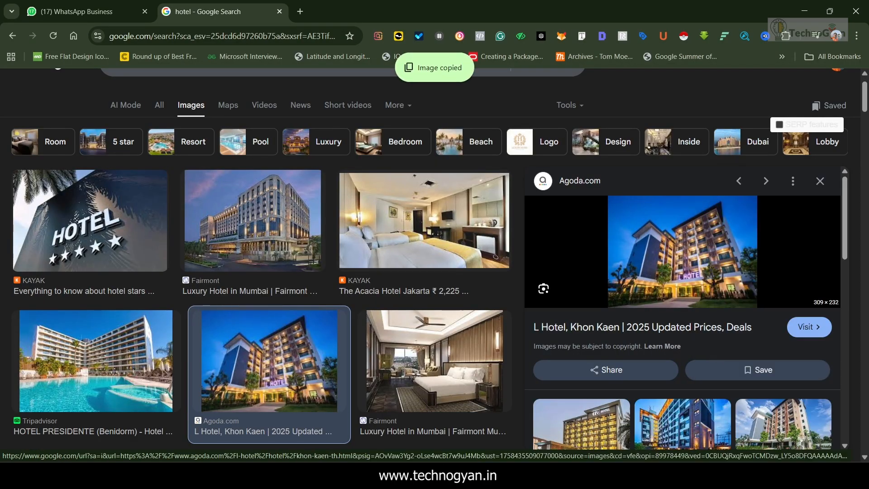
key("ctrl+v")
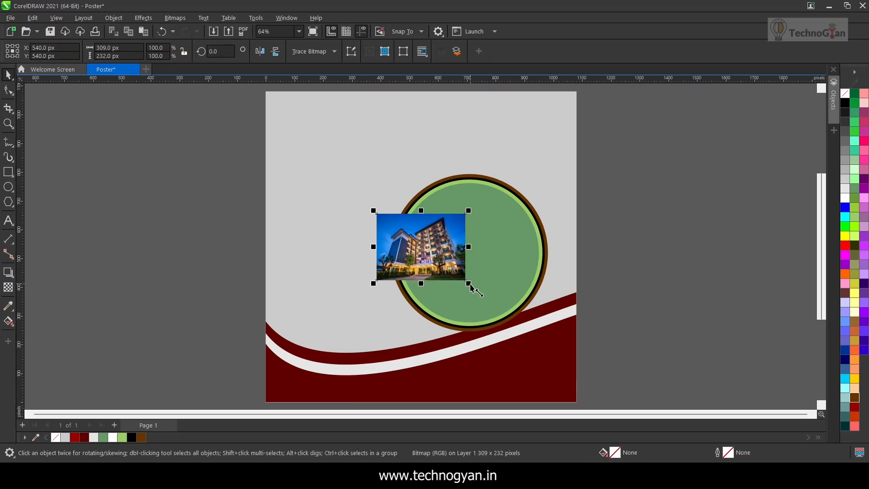
left_click_drag(467, 276, 642, 254)
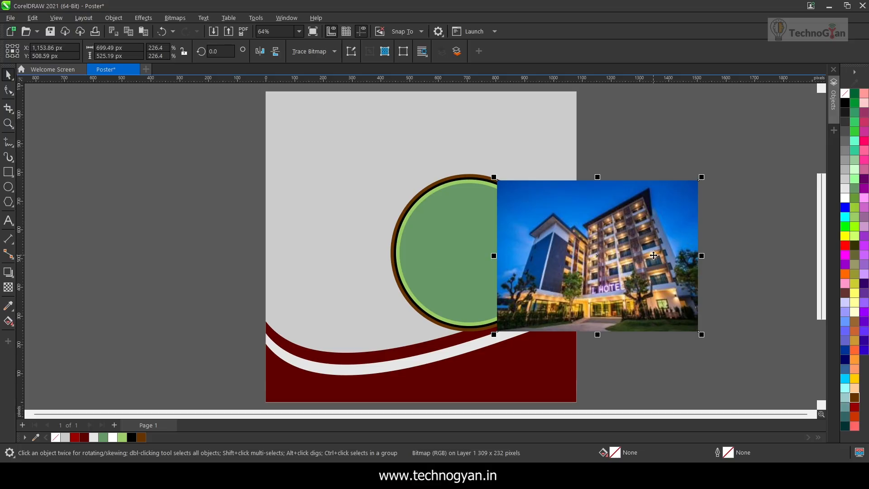
- PowerClip the hotel photo inside the front green circle and reposition it so the building fills the circle
right_click(653, 255)
left_click(684, 209)
left_click(475, 258)
left_click(49, 97)
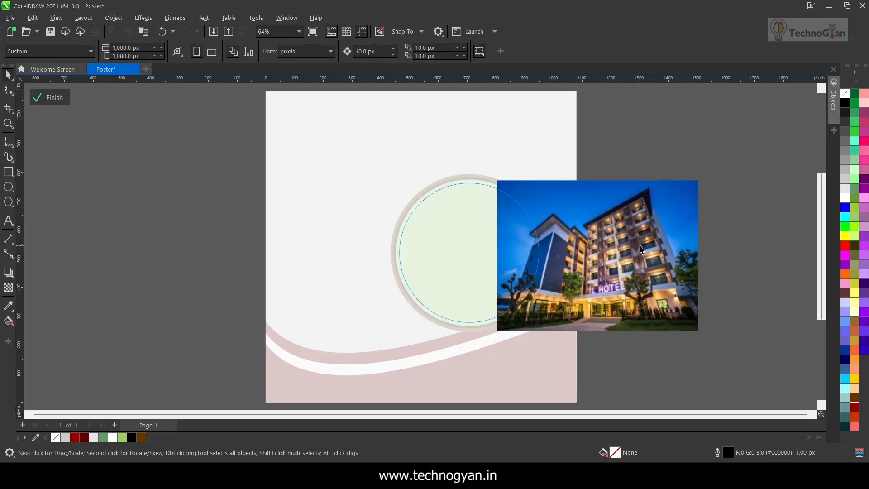
left_click_drag(640, 248, 525, 249)
left_click(49, 97)
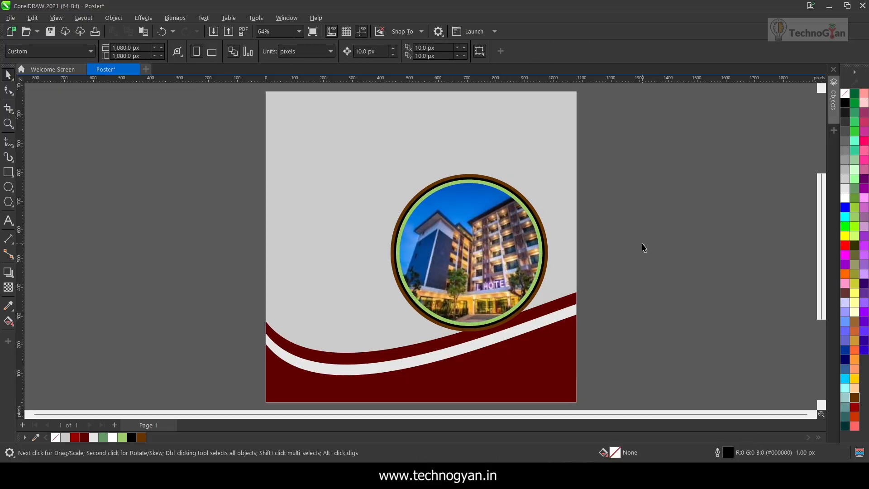
- Change the light green ring around the photo to white and the brown outer ring to dark red #990000
left_click(546, 221)
right_click(844, 197)
left_click(682, 233)
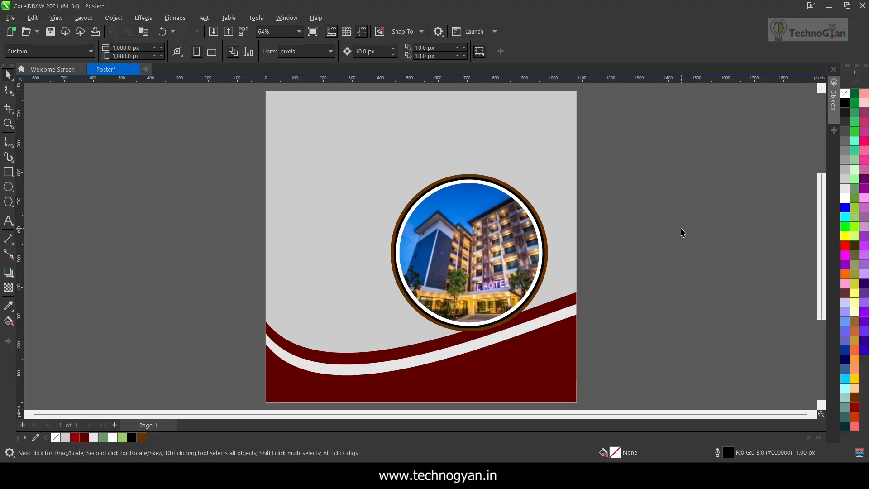
left_click(548, 249)
left_click(854, 409)
left_click(637, 149)
- Group the hotel photo with its rings, shrink the group to about 435 px and place it over the wave's right end
left_click_drag(633, 188, 556, 322)
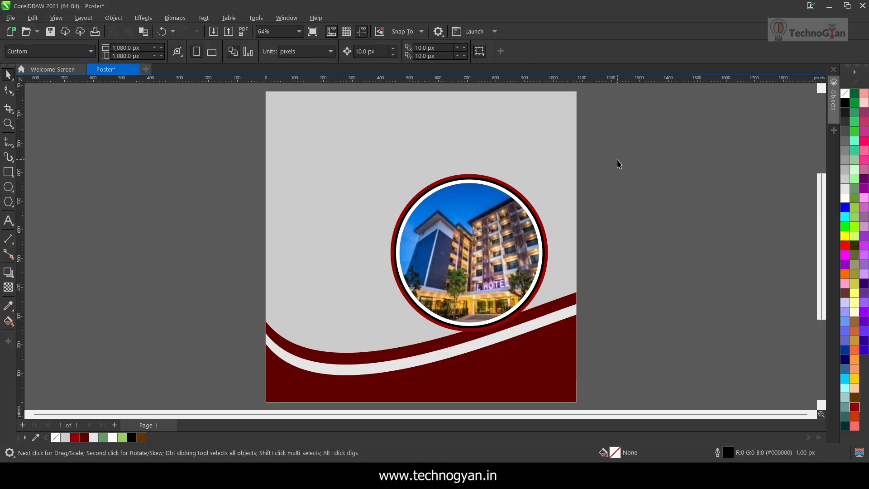
left_click_drag(618, 160, 375, 341)
key("ctrl+g")
left_click_drag(551, 334, 518, 301)
left_click_drag(484, 246, 528, 323)
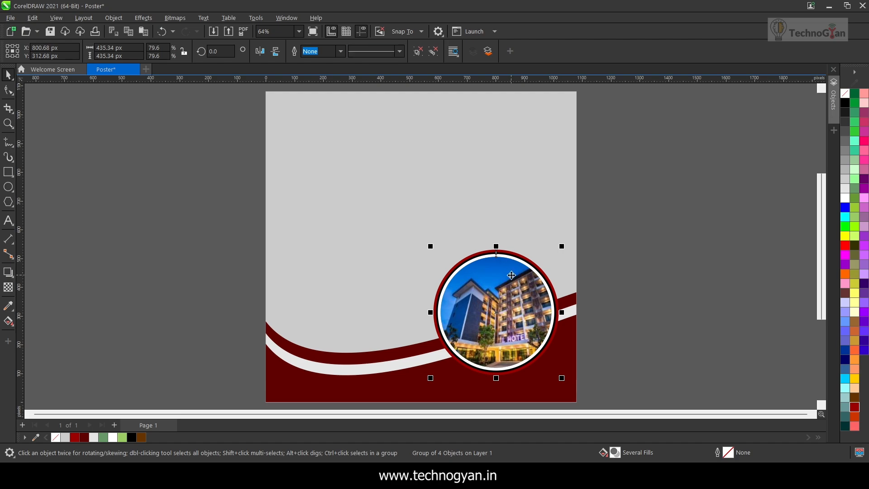
left_click_drag(512, 275, 556, 307)
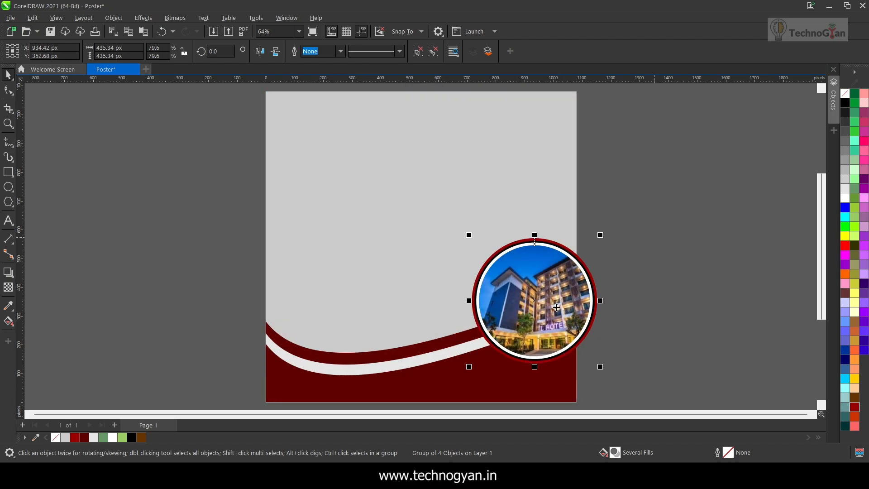
- PowerClip the hotel circle group inside the gray poster background so the part beyond the right edge is cropped
right_click(564, 279)
left_click(588, 160)
left_click(543, 195)
left_click(647, 261)
- Edit the background's PowerClip contents and enlarge the hotel circle group to about 508 px toward the upper left
left_click(506, 277)
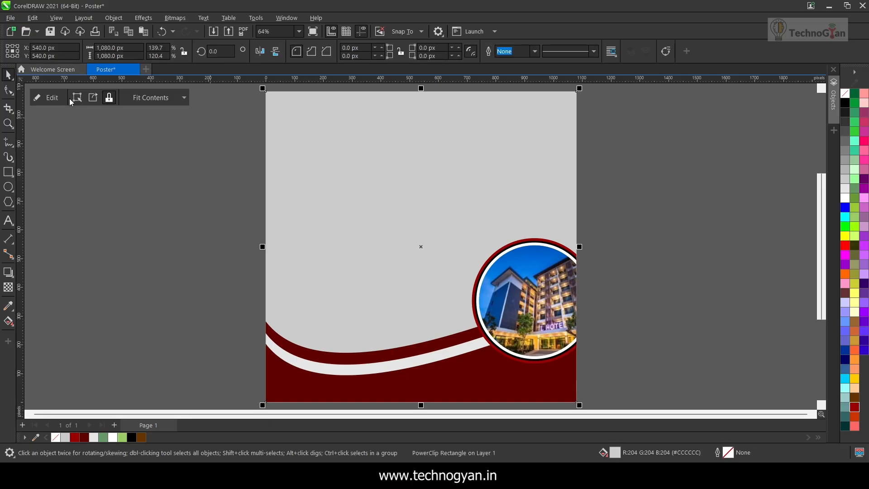
left_click(53, 99)
left_click(594, 290)
left_click_drag(469, 235, 447, 215)
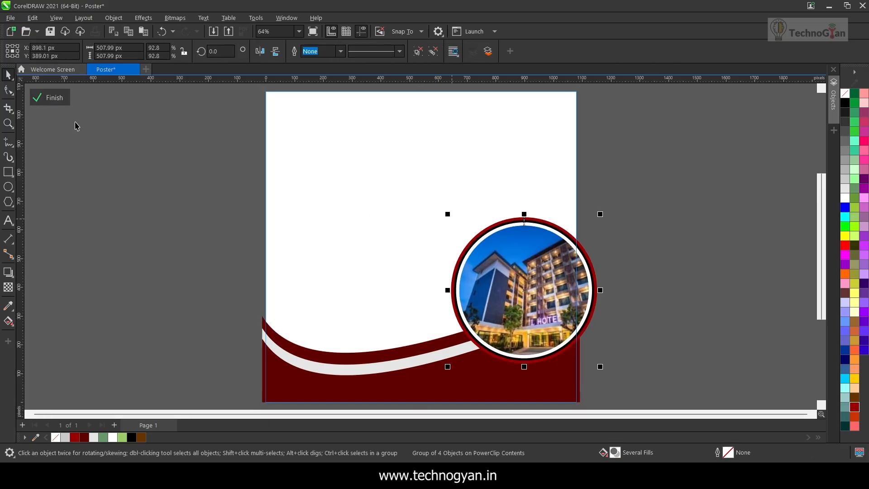
left_click(50, 98)
left_click(632, 230)
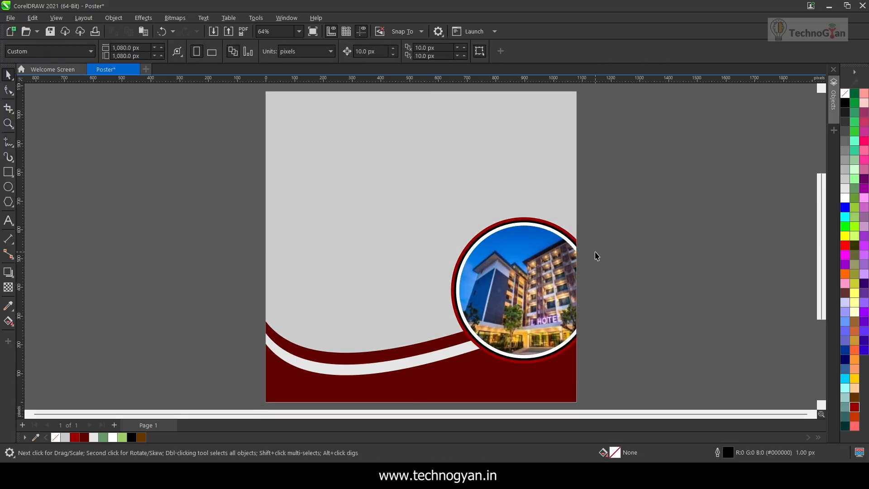
left_click(12, 197)
left_click(41, 204)
left_click_drag(307, 154, 342, 193)
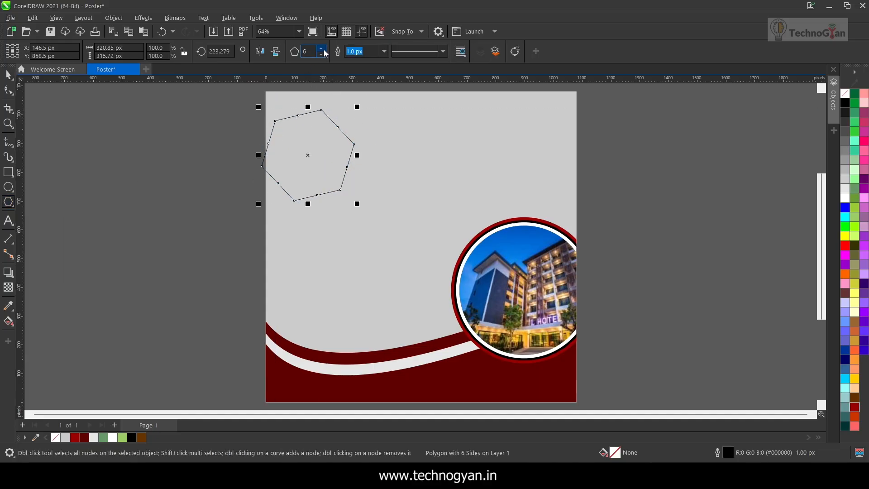
left_click(14, 76)
key("Delete")
- Draw a star about 283 px wide at the poster's upper left, give it 23 points and pull its inner nodes outward
left_click(12, 200)
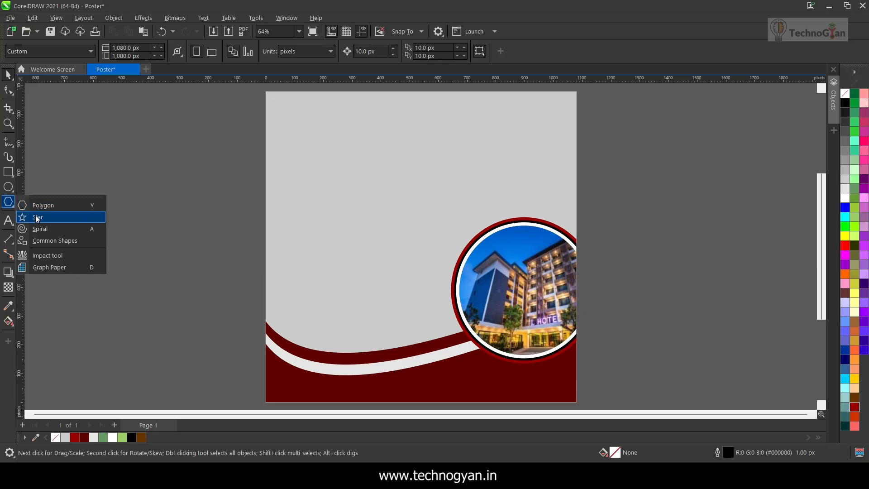
left_click(36, 215)
left_click_drag(259, 134, 347, 223)
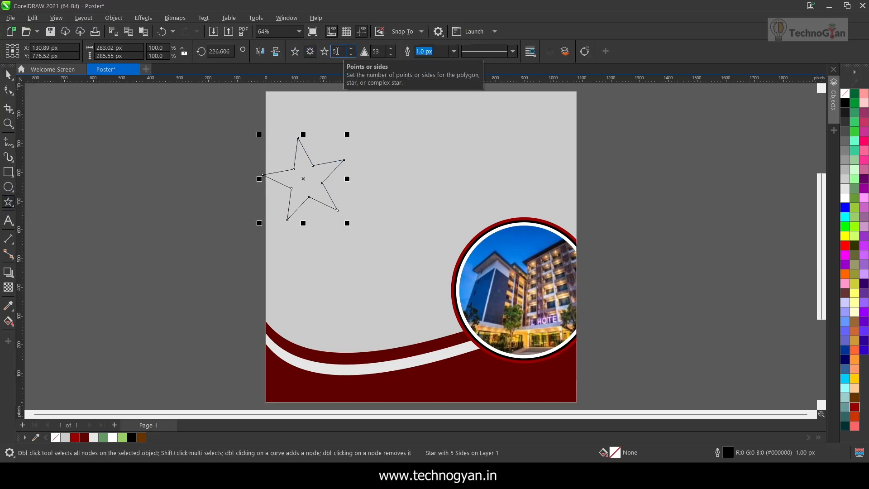
left_click(350, 50)
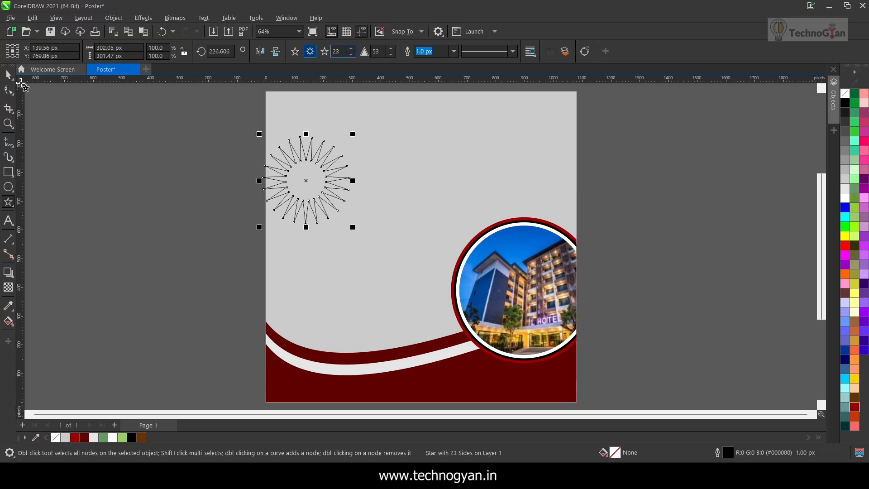
key("F10")
left_click_drag(305, 160, 306, 140)
left_click(855, 407)
key("space")
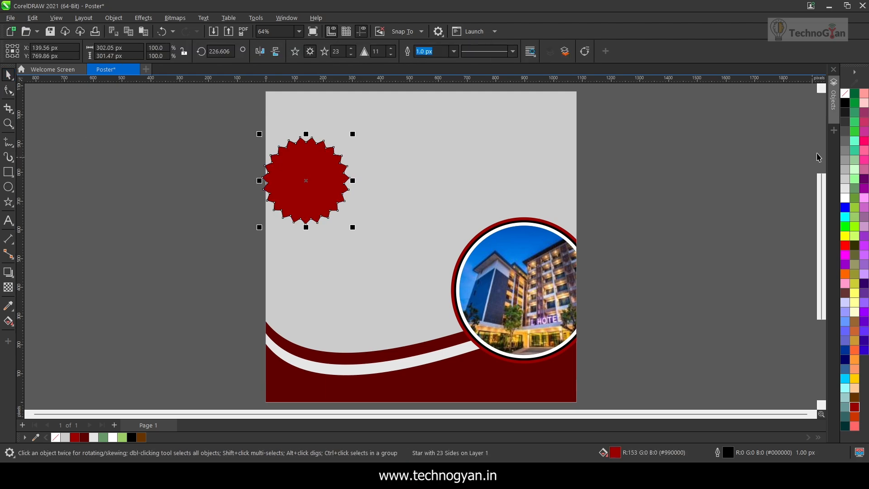
right_click(843, 94)
left_click(843, 100)
key("Escape")
left_click_drag(302, 156, 443, 287)
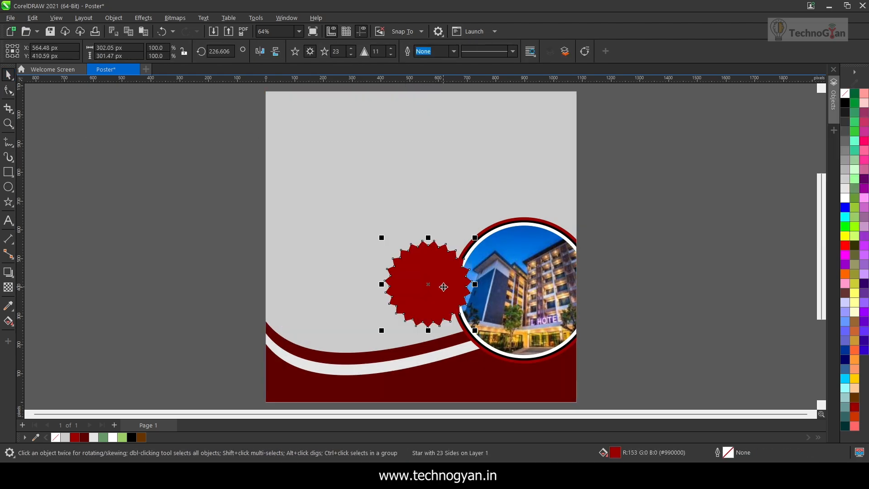
key("ctrl+z")
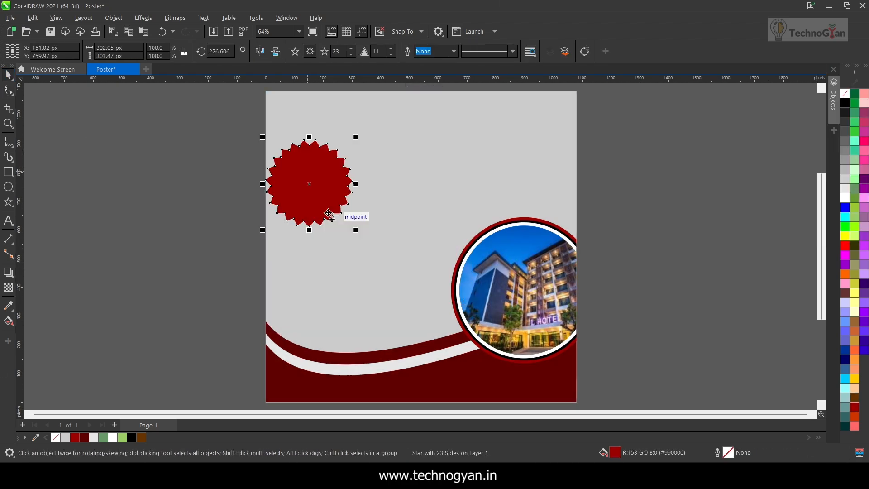
key("ctrl+z")
key("ctrl+z")
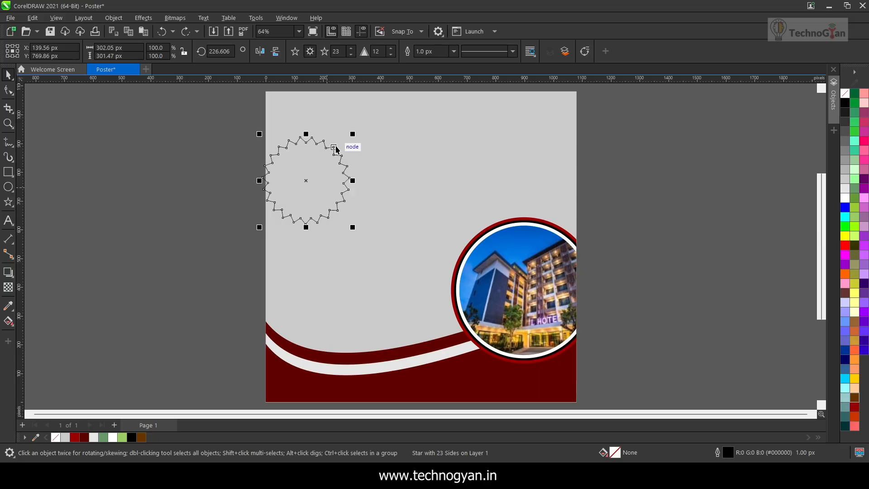
- Set the star to 38 points and pull its inner nodes farther outward to form a finely serrated seal
left_click(350, 48)
left_click(8, 90)
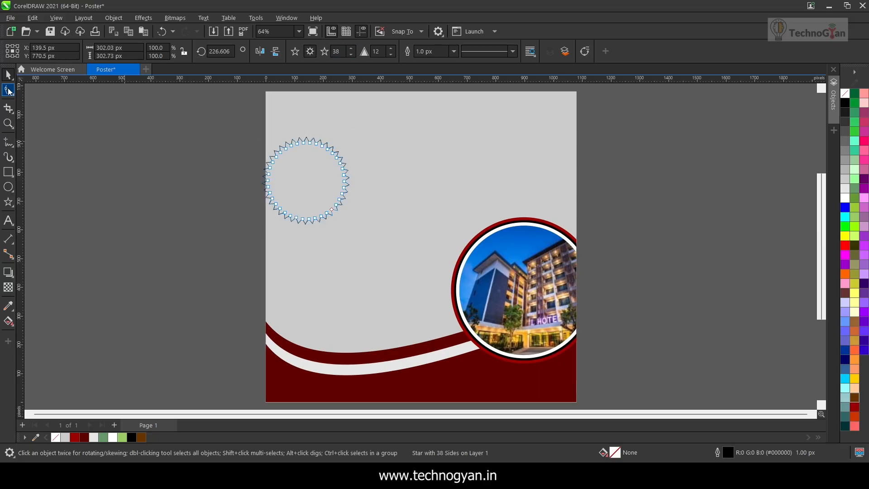
scroll(301, 142, "up", 3)
left_click_drag(297, 149, 296, 145)
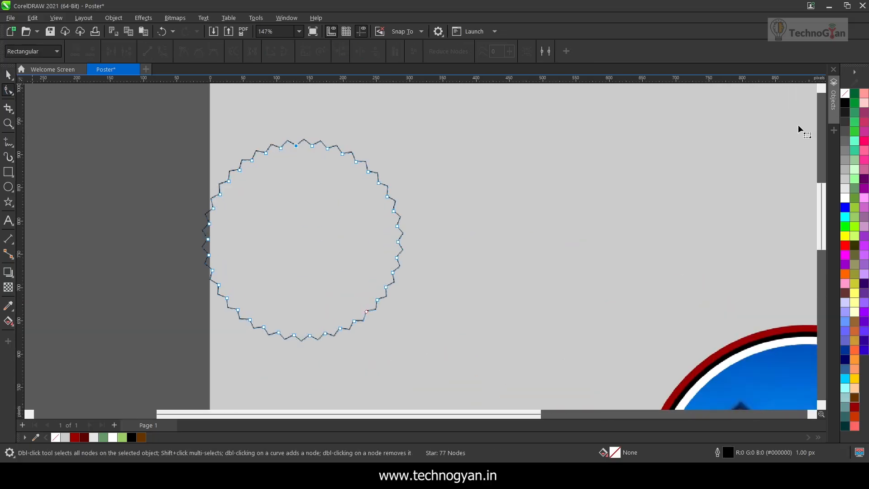
- Fill the serrated seal with dark red #990000 and remove its outline
left_click(854, 406)
right_click(844, 93)
key("space")
left_click(152, 198)
scroll(152, 197, "down", 2)
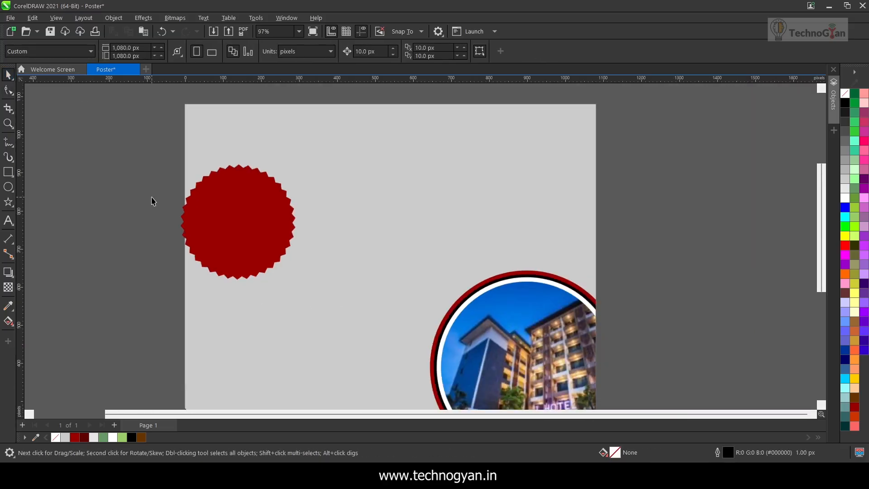
- Move the red seal off the page to the right and give it a 2 px white outline
scroll(151, 201, "down", 2)
left_click(204, 206)
left_click_drag(204, 206, 545, 216)
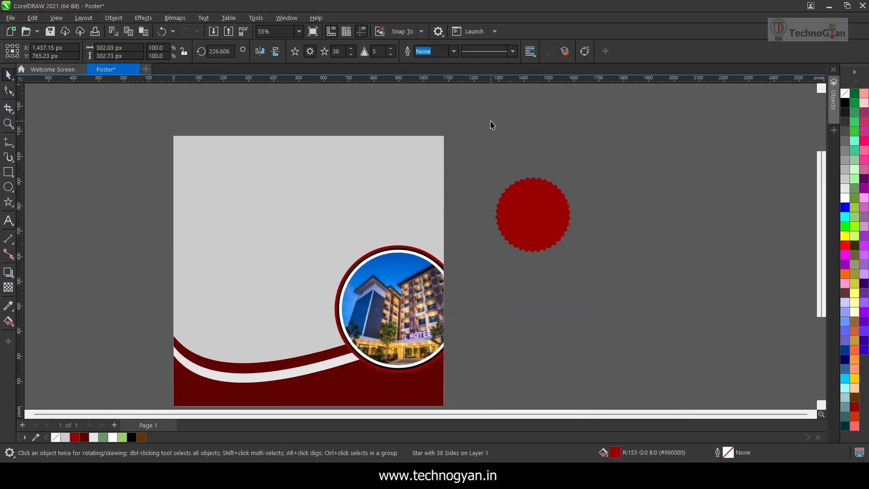
right_click(845, 200)
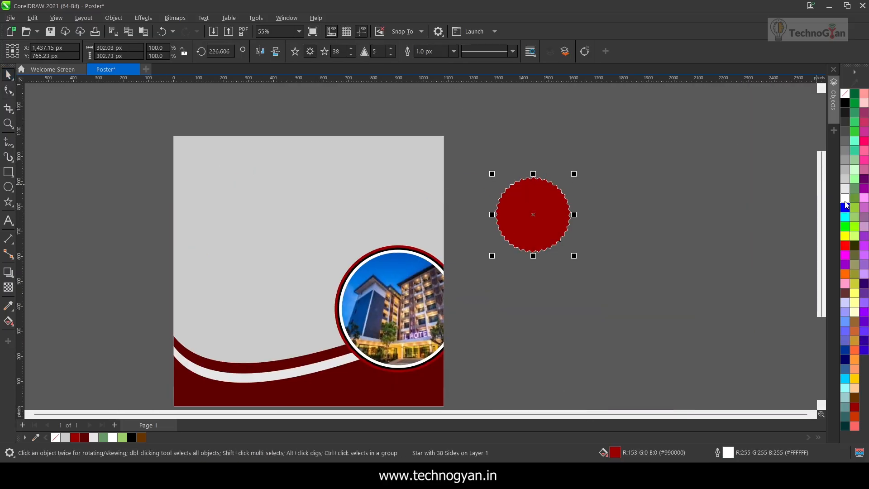
left_click(452, 51)
left_click(441, 90)
- Shrink the red seal to about 248 px and place it farther to the right of the page
left_click_drag(532, 228, 332, 317)
left_click_drag(373, 344, 650, 221)
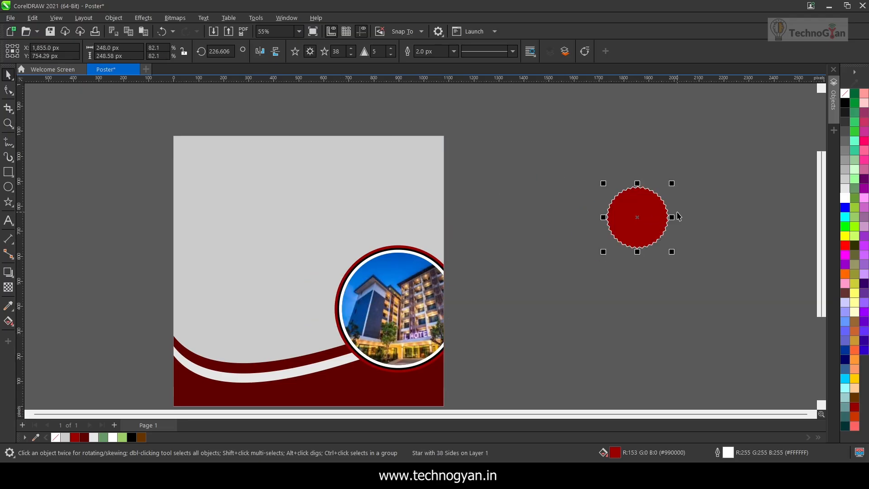
- Undo the red seal's latest white outline, resizing and move, and reselect the seal
key("ctrl+z")
key("ctrl+z")
key("ctrl+z")
key("ctrl+z")
key("ctrl+z")
left_click(673, 203)
left_click(542, 212)
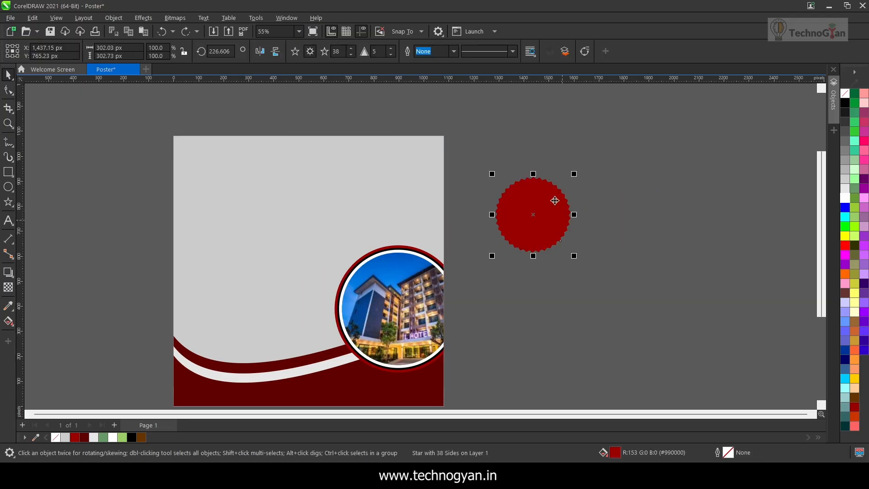
- Give the red seal a white outline 2 px wide
right_click(844, 200)
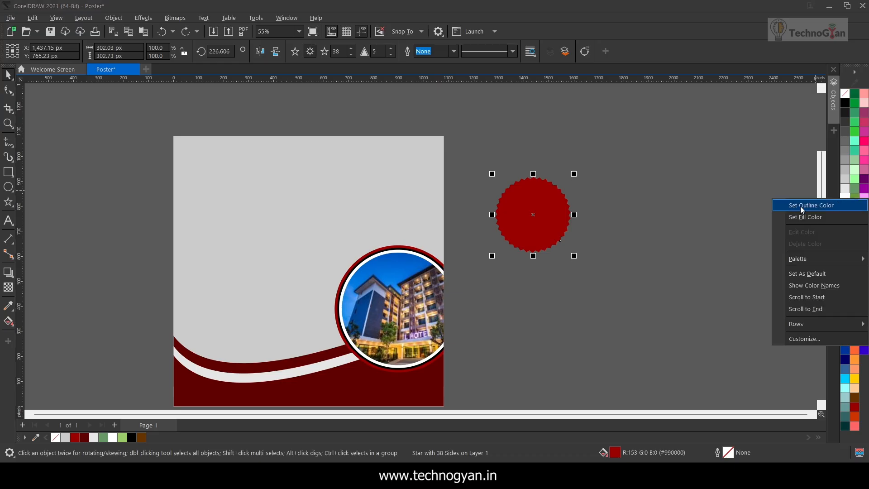
left_click(811, 202)
left_click(665, 195)
left_click(551, 202)
left_click(421, 51)
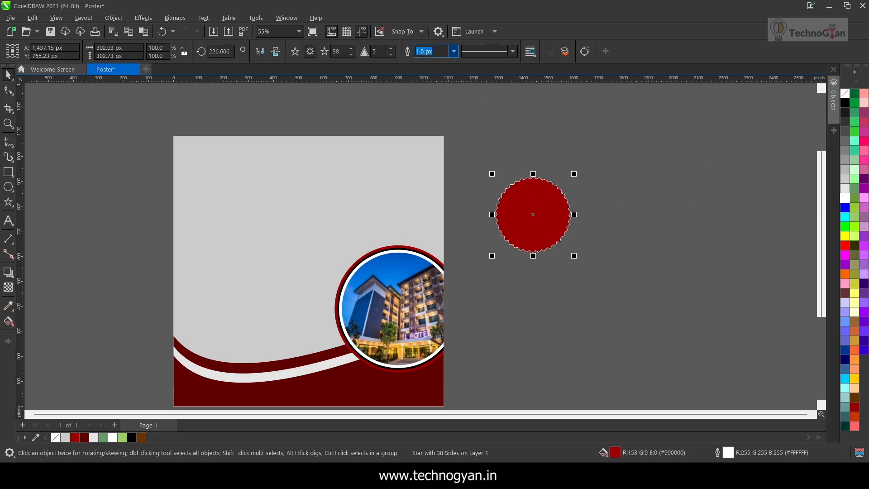
left_click(454, 51)
left_click(423, 115)
left_click(453, 51)
left_click(437, 85)
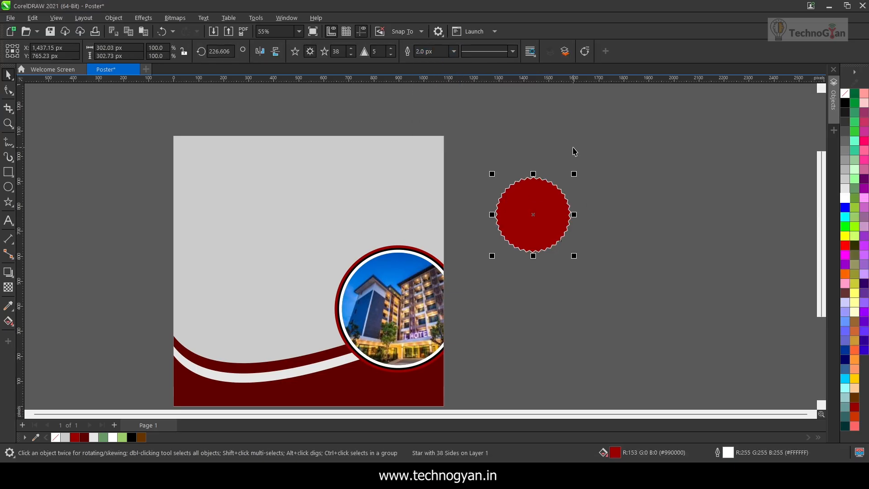
- Place the seal over the left edge of the circular hotel photo and shrink it to about 250 px
left_click_drag(551, 201, 344, 290)
left_click_drag(366, 343, 353, 330)
left_click_drag(323, 293, 332, 300)
left_click(607, 234)
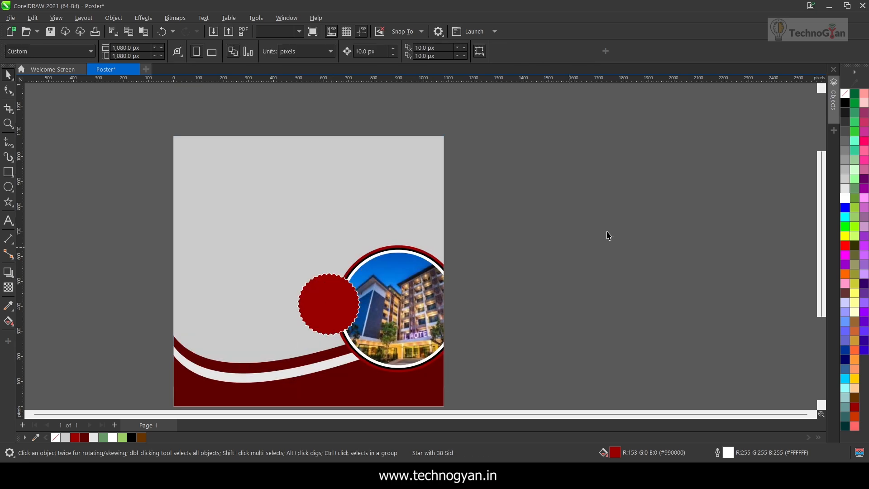
- Add the text "50%" beside the page and enlarge it to about 242 px wide
key("F8")
left_click(471, 227)
type("50")
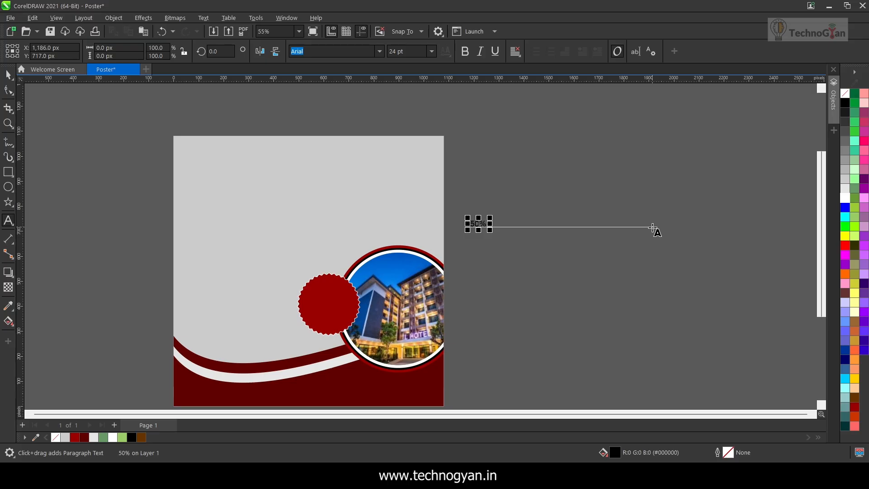
left_click_drag(490, 230, 539, 264)
- Set the font of the 50% text to Arial Black
left_click(379, 51)
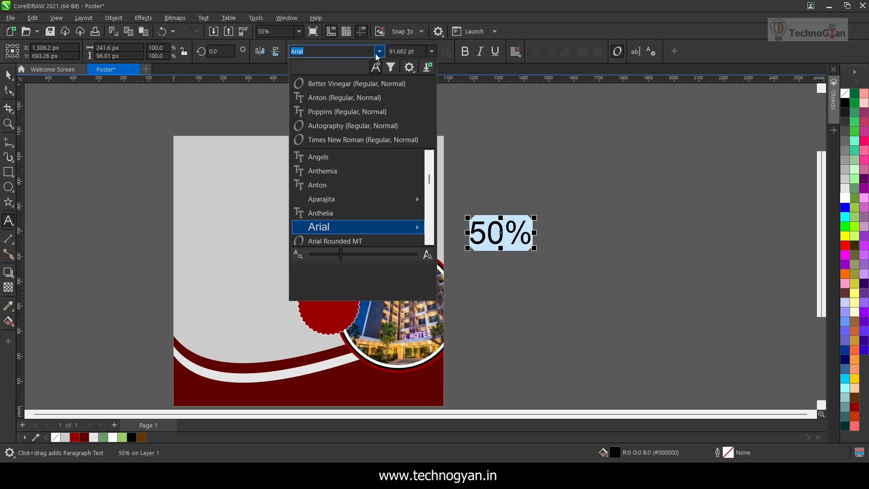
scroll(392, 202, "down", 1)
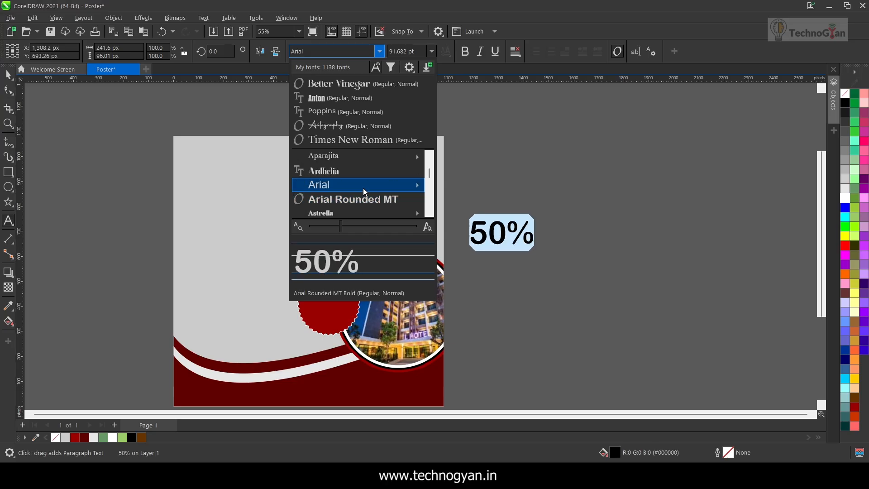
mouse_move(410, 184)
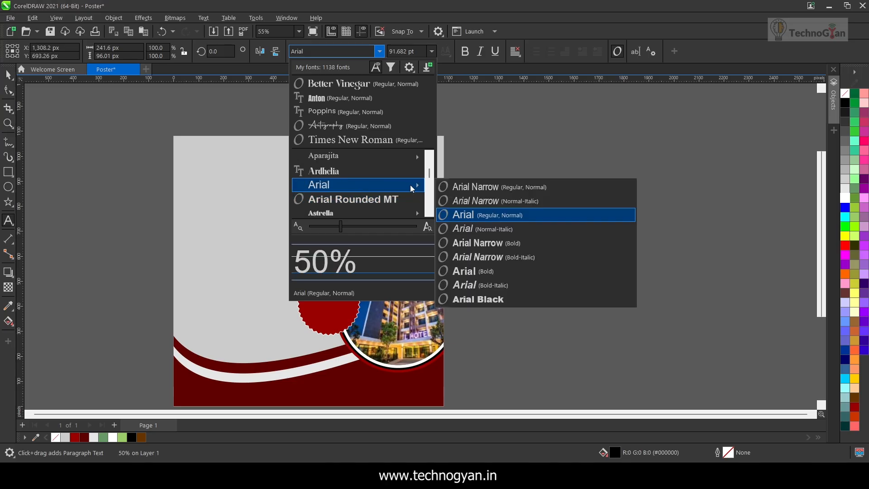
left_click(502, 272)
left_click(380, 51)
mouse_move(407, 155)
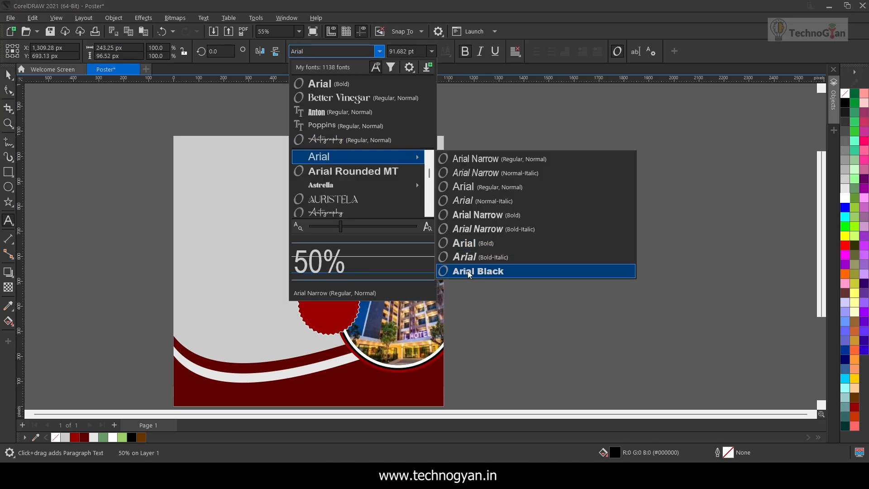
left_click(484, 270)
left_click(8, 75)
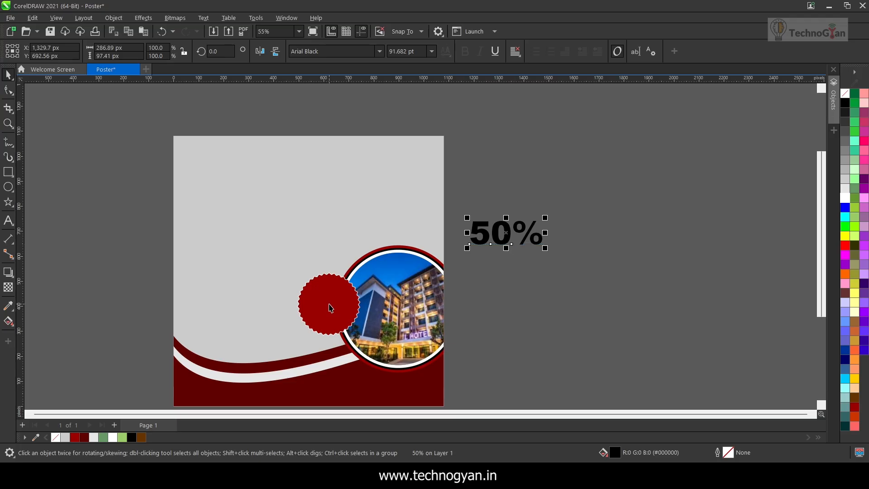
- Fill the 50% text with white, shrink it to about 169 px wide and move it farther right off the page
left_click(845, 198)
left_click_drag(544, 248, 527, 238)
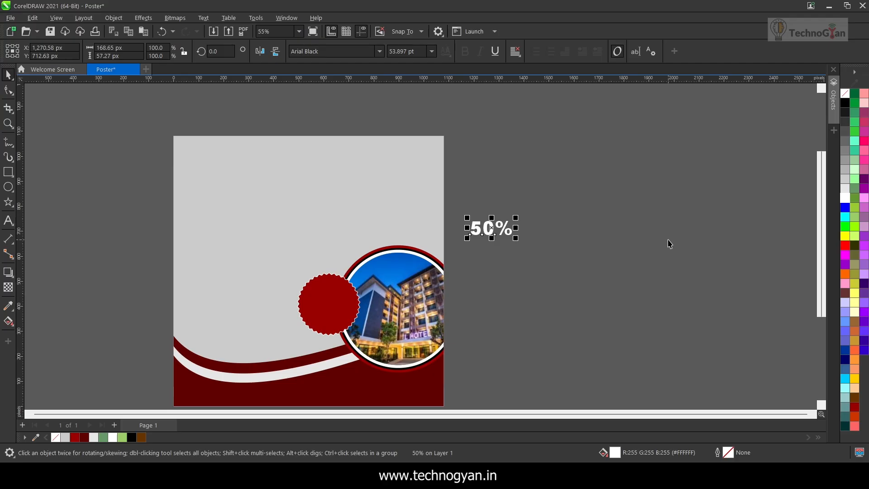
left_click_drag(507, 231, 643, 217)
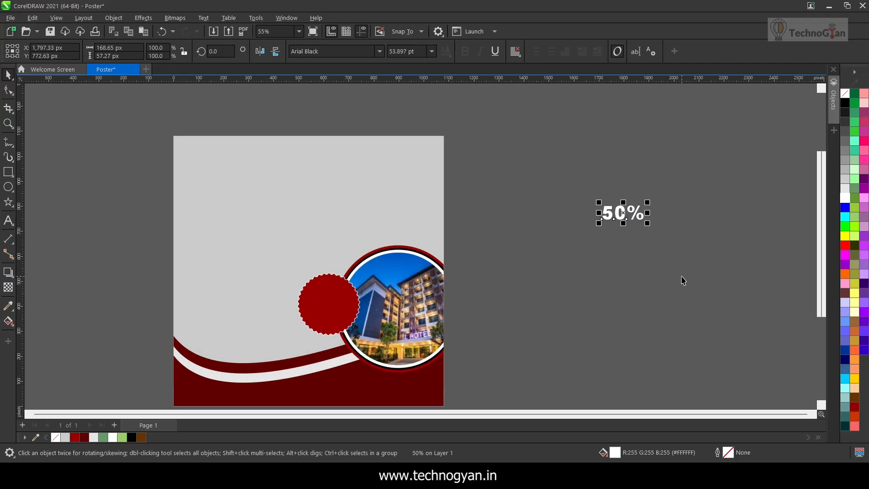
scroll(683, 280, "up", 1)
left_click(653, 194)
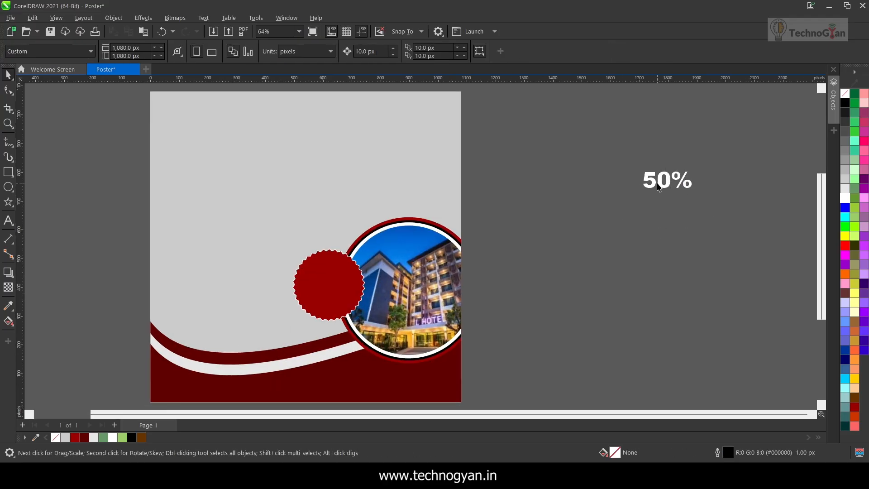
- Centre the 50% text on the red seal and nudge it up about 40 px
left_click(657, 183)
left_click(338, 290)
left_click(687, 184, "shift")
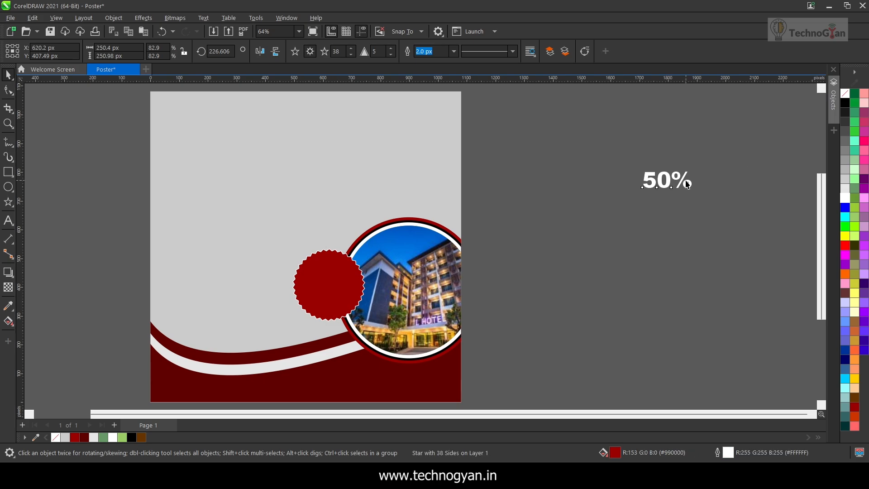
key("e")
key("c")
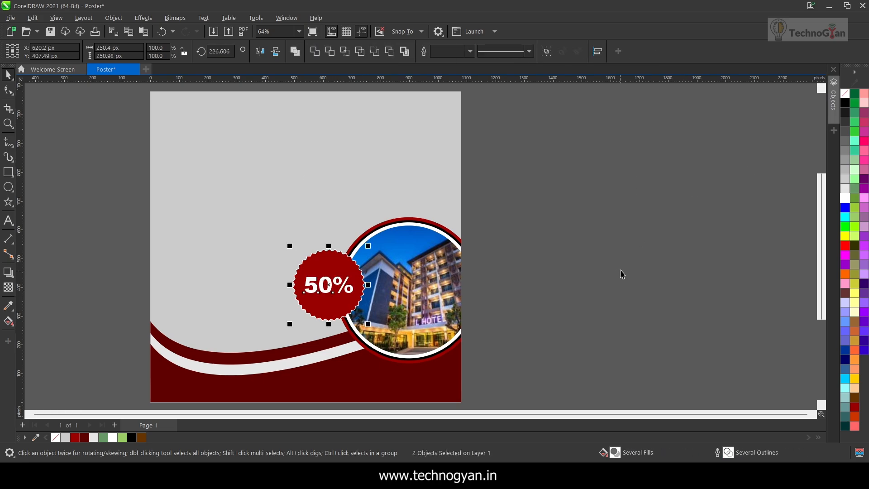
left_click(604, 240)
left_click(319, 287)
key("shift+Up")
key("shift+Up")
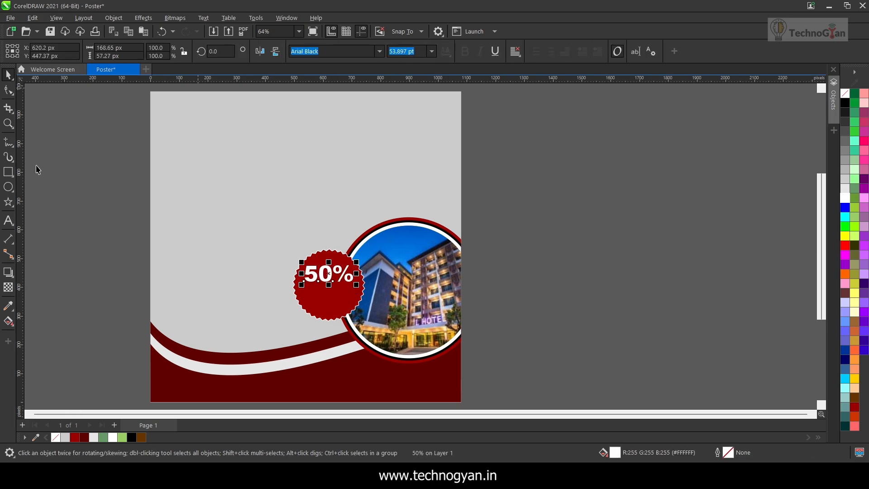
- Add the bold text "FREE" beside the page and enlarge it to about 250 px wide
key("F8")
left_click_drag(521, 221, 609, 229)
type("FREE")
key("ctrl+a")
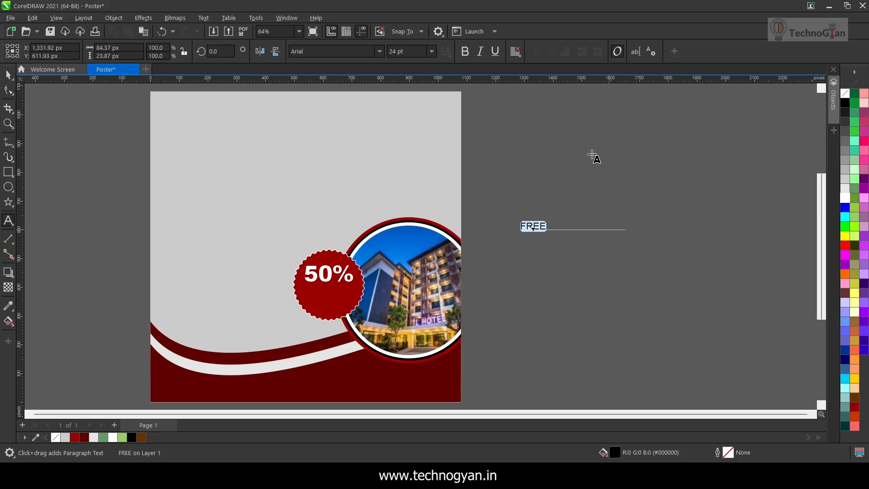
key("ctrl+b")
key("ctrl+space")
left_click_drag(547, 232, 598, 247)
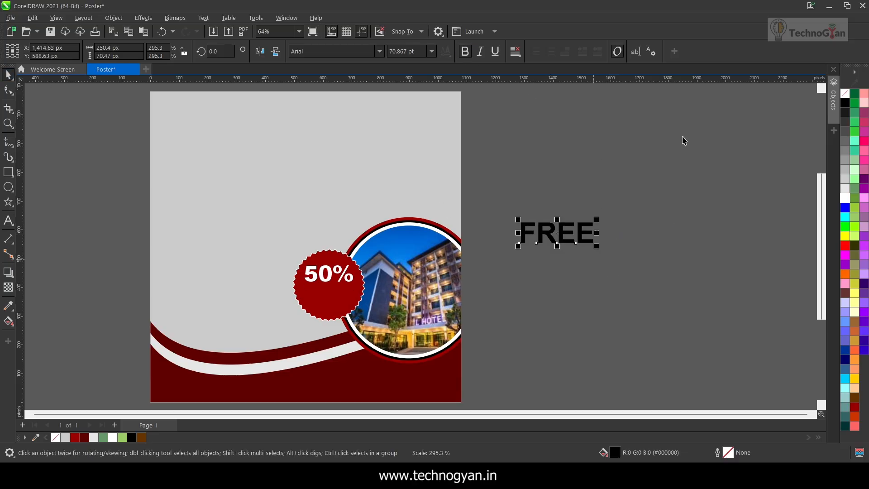
- Set the FREE text to the Anton font and fill it with white
left_click(360, 51)
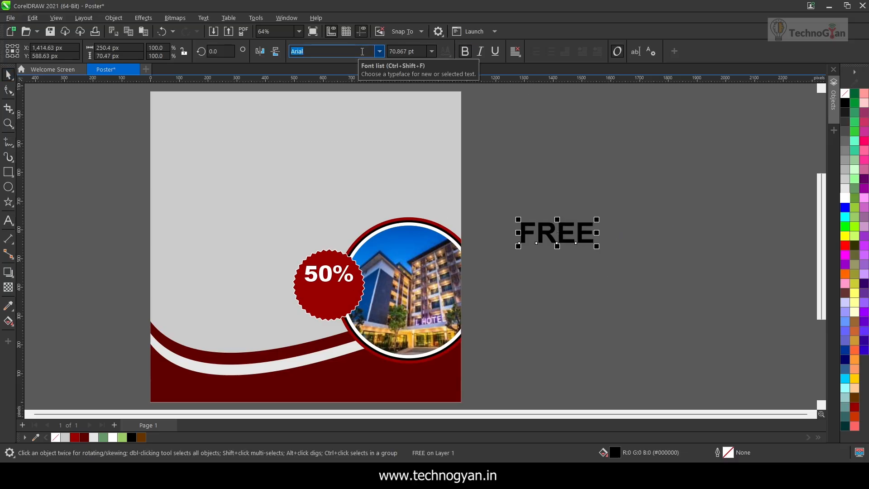
type("Anton")
key("Return")
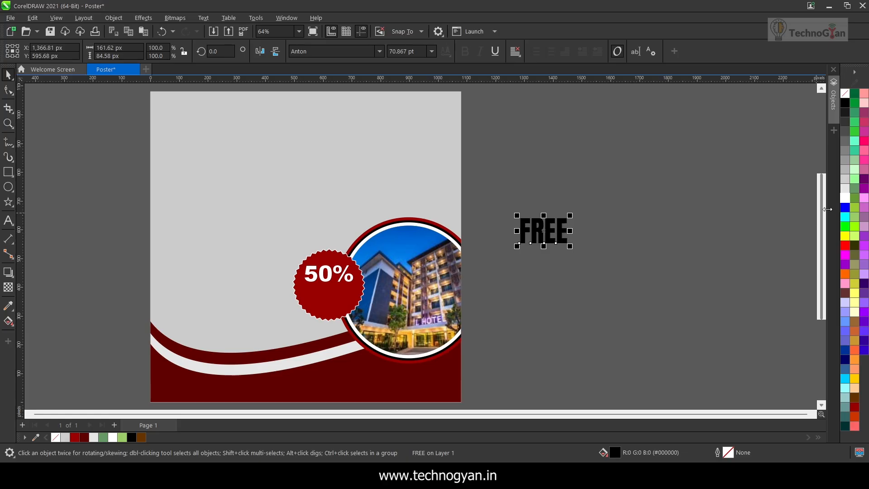
left_click(844, 197)
- Place the FREE text inside the seal below 50% and shrink it to fit
left_click_drag(539, 225, 326, 294)
scroll(326, 294, "up", 3)
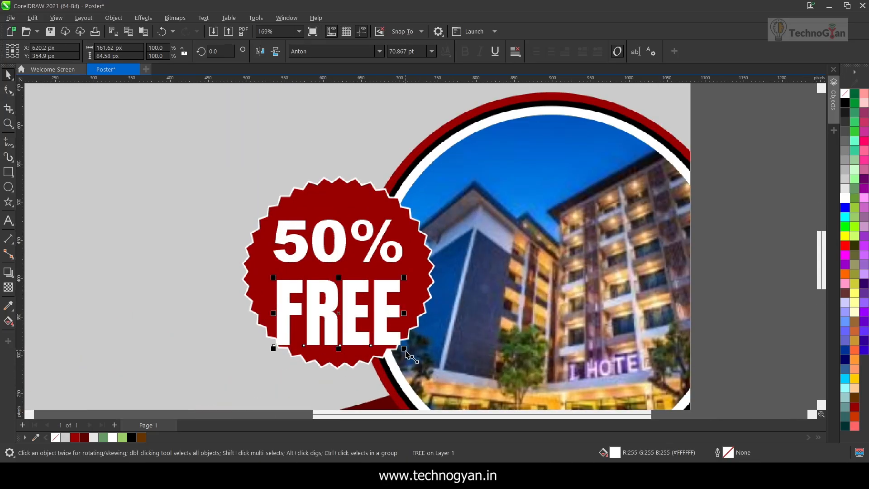
left_click_drag(404, 349, 374, 332)
left_click_drag(343, 316, 333, 294)
key("ctrl+z")
double_click(334, 305)
left_click(155, 219)
key("ctrl+space")
mouse_move(369, 322)
left_mouse_down()
mouse_move(389, 334)
mouse_move(366, 315)
left_mouse_up()
- Match the 50% text to the width of FREE with tight spacing, and group both lines at about 157 px wide
left_click(319, 243)
left_click_drag(271, 217, 294, 225)
left_click_drag(339, 247, 321, 235)
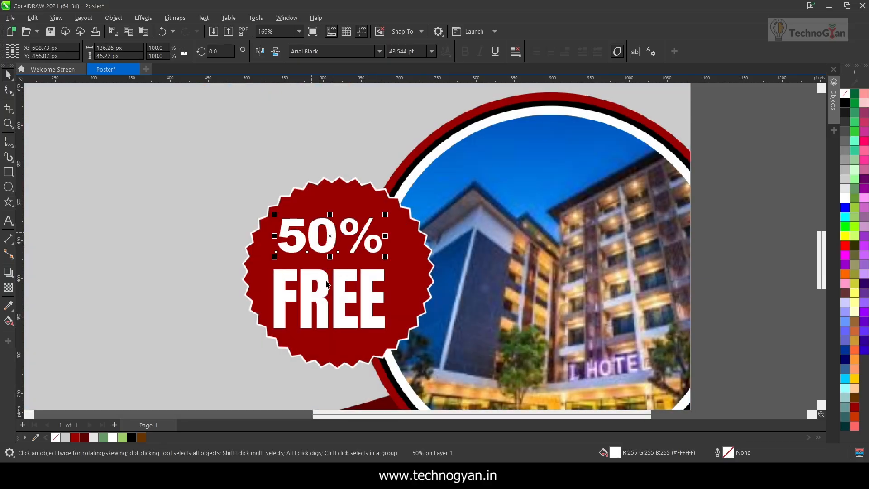
left_click_drag(326, 284, 328, 272)
left_click_drag(387, 323, 401, 333)
left_click(308, 237, "shift")
key("ctrl+g")
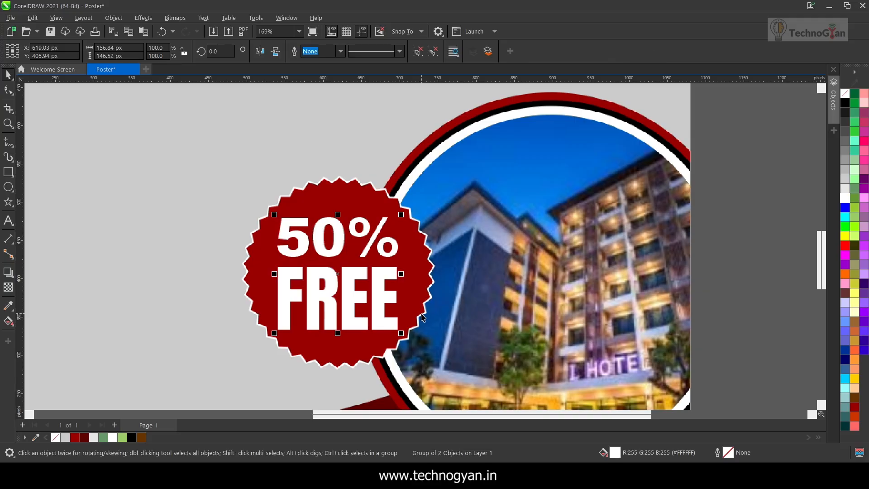
- Shrink the grouped 50% FREE text slightly and centre it on the red seal
left_click(341, 197, "shift")
key("shift+F4")
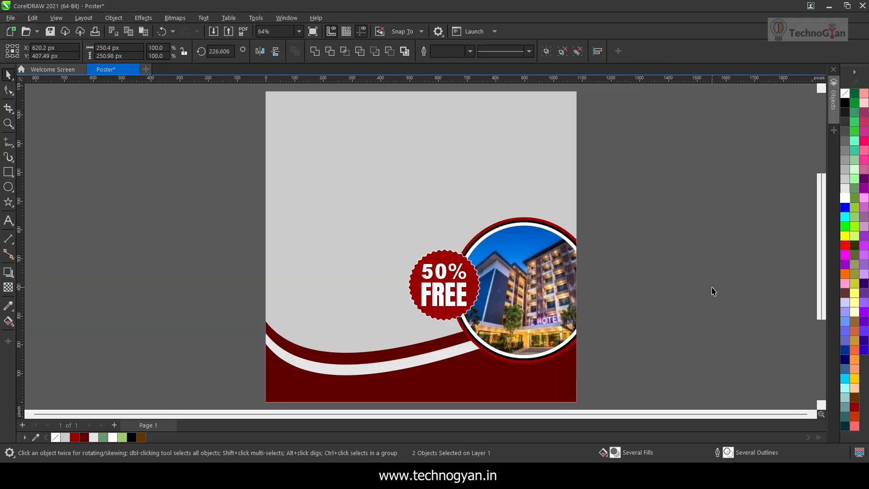
left_click(711, 290)
scroll(468, 286, "up", 1)
left_click(453, 290)
left_click_drag(471, 319, 465, 315)
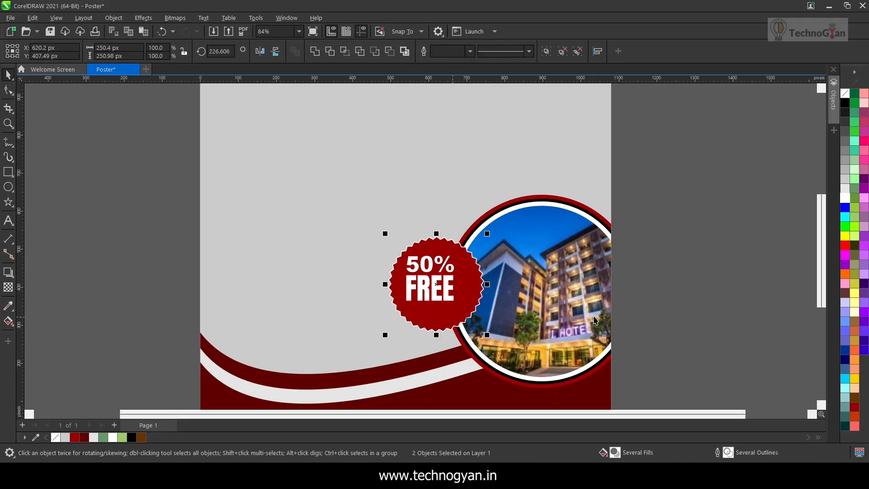
left_click(666, 295)
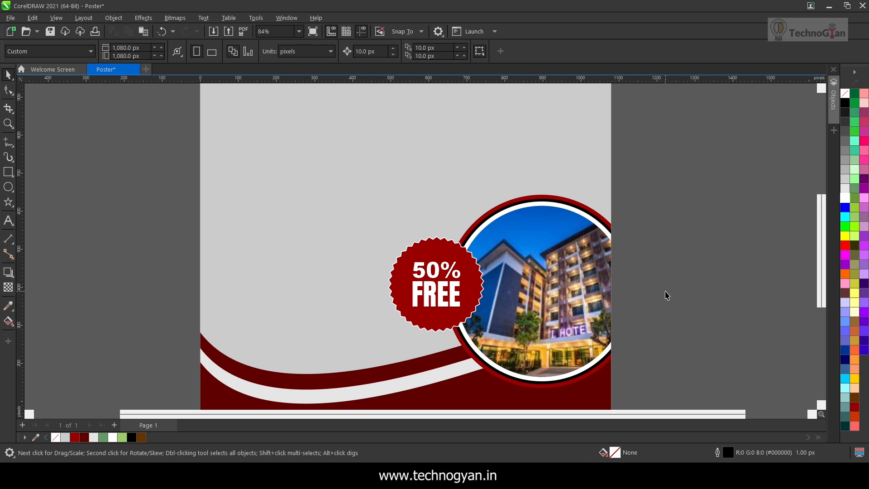
- Replace the word FREE in the seal with "OFF"
left_click(8, 220)
left_click(460, 294)
key("BackSpace")
key("BackSpace")
key("BackSpace")
key("BackSpace")
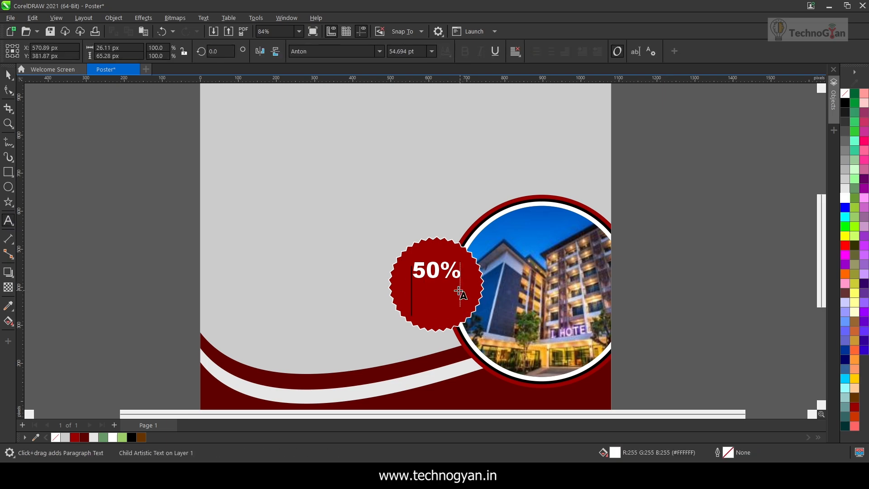
type("OFF")
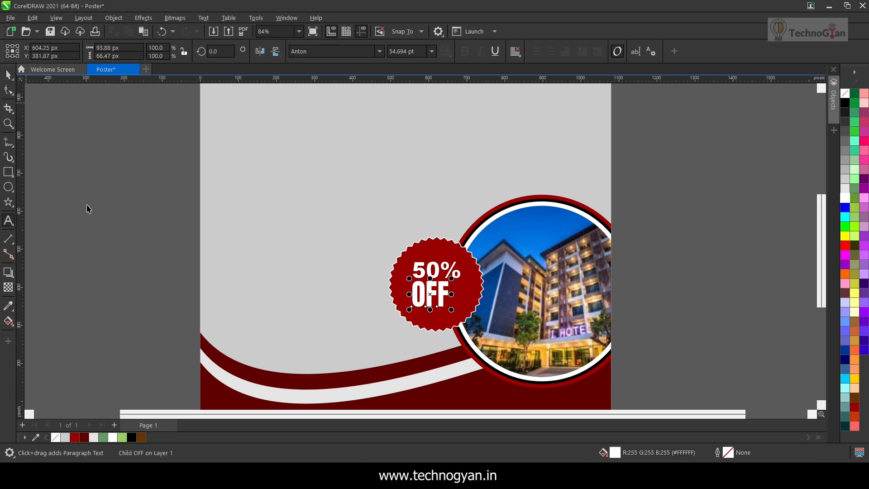
left_click(87, 208)
- Ungroup the seal text, enlarge OFF and shrink 50% to about 105 px wide
left_click(444, 296)
key("ctrl+u")
key("Escape")
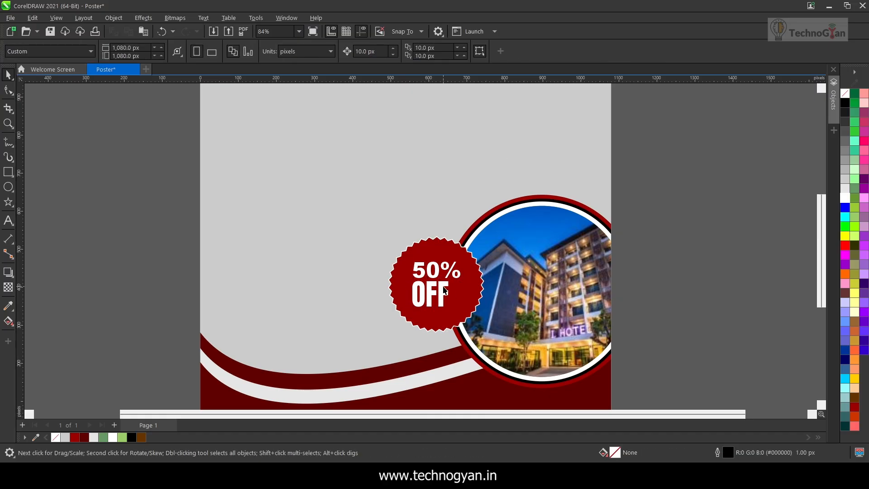
left_click(442, 290)
left_click_drag(451, 309, 461, 316)
key("Escape")
left_click(435, 270)
left_click_drag(464, 281, 455, 278)
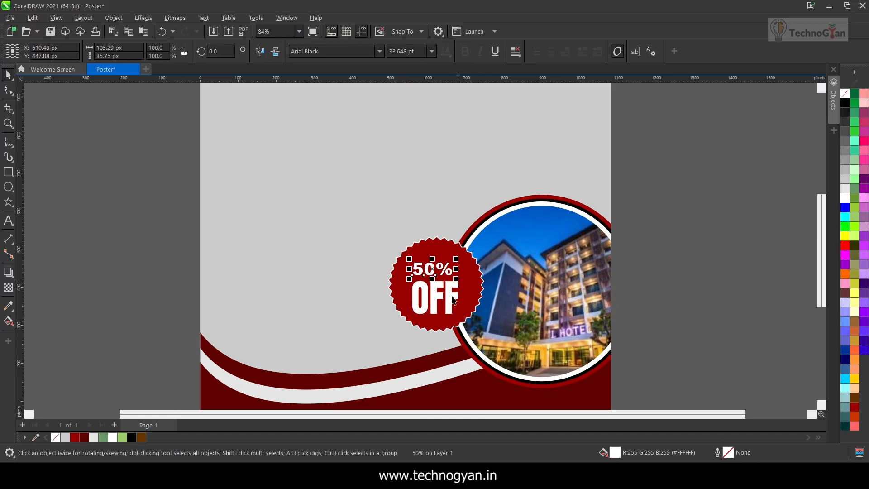
- Align the 50% text centrally above OFF along a common vertical axis
left_click(452, 299, "shift")
key("c")
key("e")
key("ctrl+z")
left_click(666, 238)
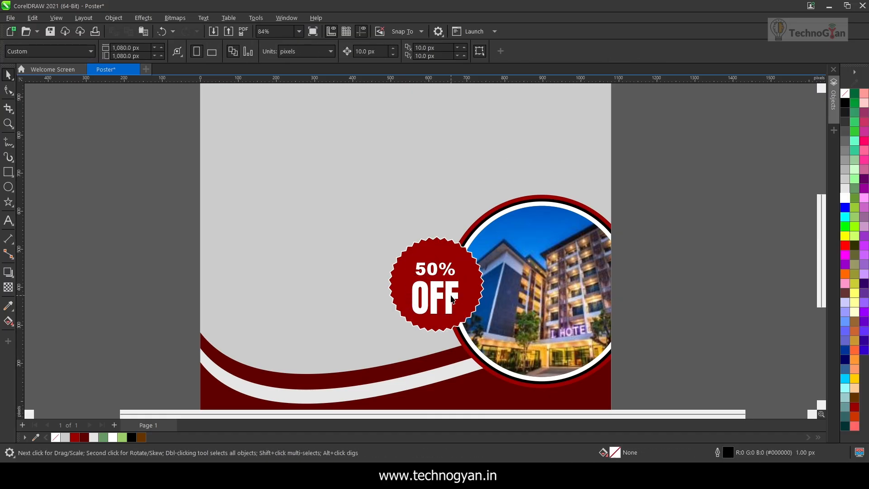
- Group the 50% and OFF texts and centre the group on the red seal
left_click(451, 296)
left_click(445, 271, "shift")
key("ctrl+g")
left_click(440, 252, "shift")
key("c")
key("e")
left_click(712, 234)
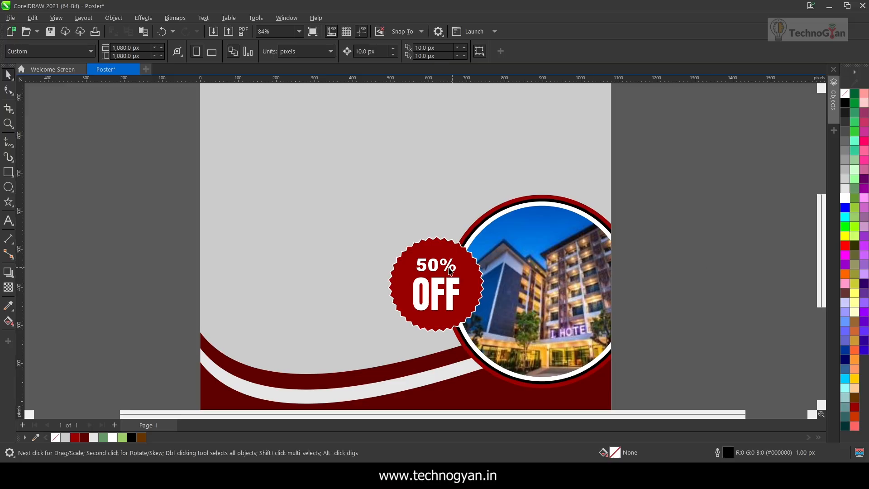
- Shrink the seal together with its text to about 213 px and place it over the photo ring's left edge
left_click(406, 271)
left_click(706, 266)
left_click(471, 283)
left_click(445, 299, "shift")
left_click(709, 210)
left_click_drag(186, 224, 472, 319)
left_click_drag(451, 292, 465, 305)
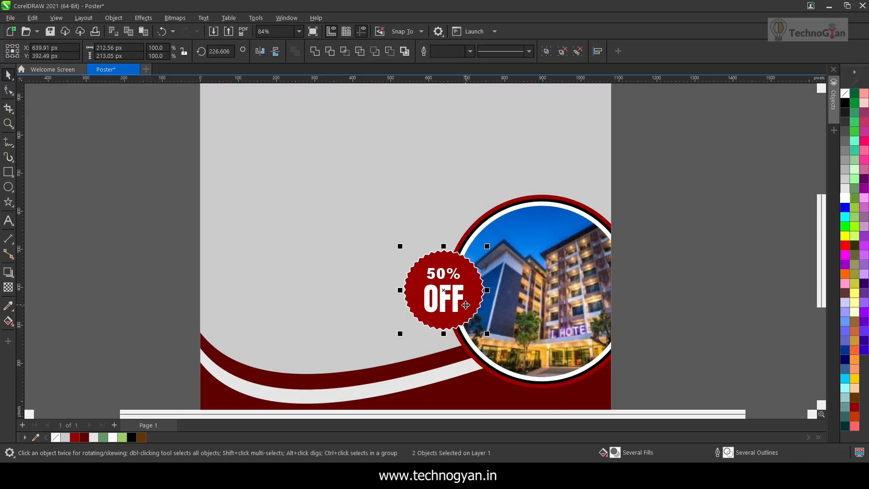
left_click(743, 291)
key("shift+F4")
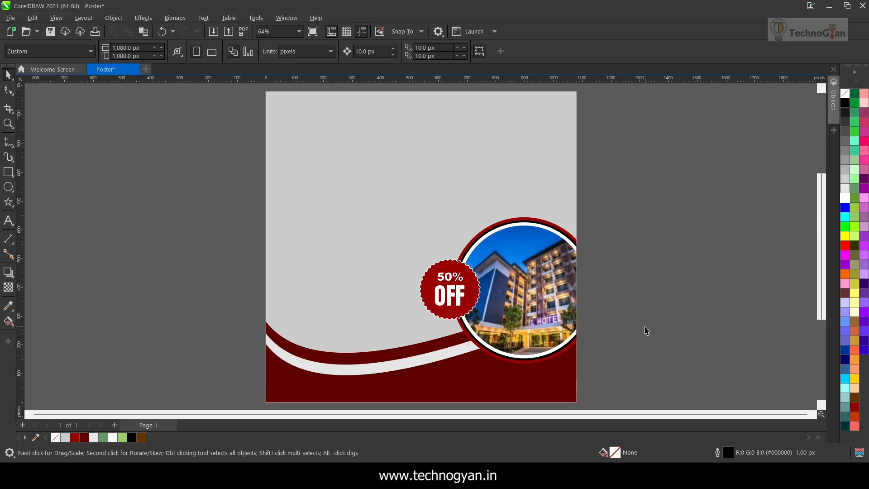
- Switch to the browser, search Google Images for "hotel logo" and open the gray-and-orange HOTEL logo from PosterMyWall
left_click(601, 472)
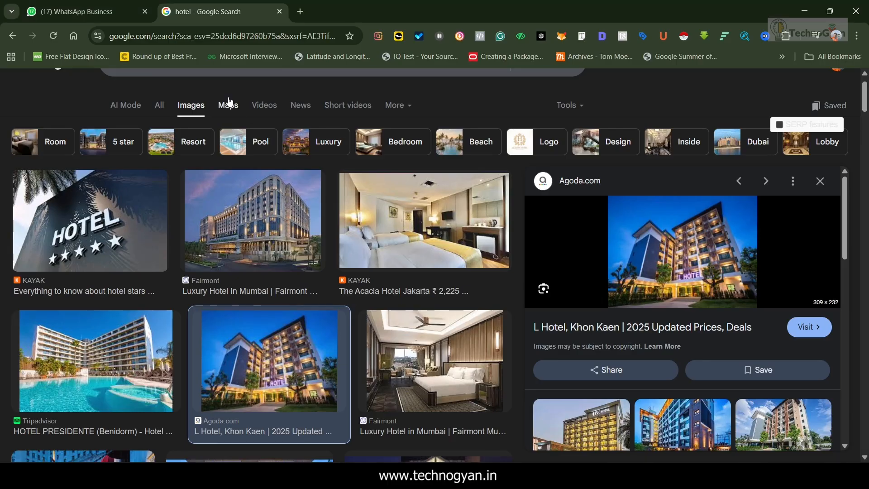
scroll(229, 101, "up", 1)
left_click(145, 97)
type("logo")
key("Return")
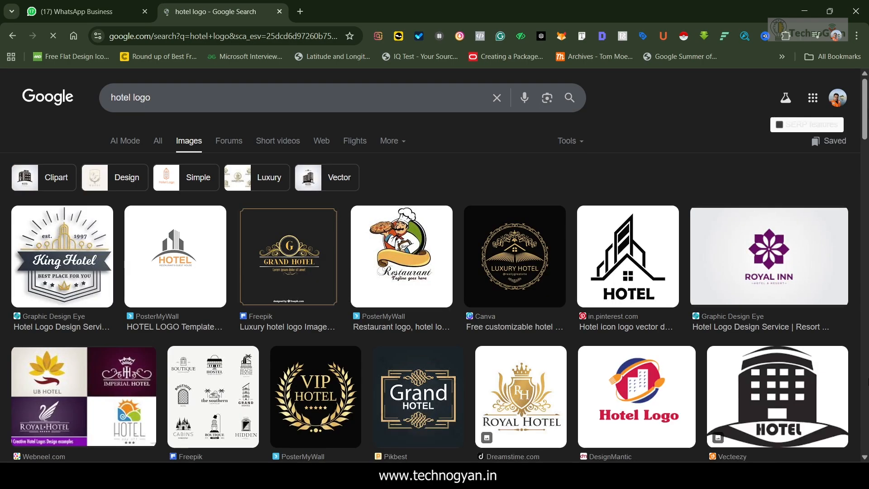
left_click(756, 248)
scroll(109, 209, "down", 1)
left_click(159, 220)
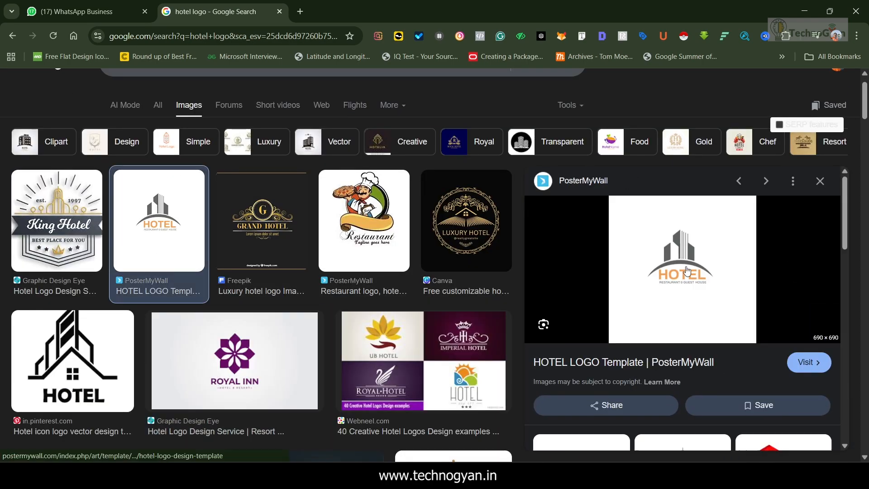
- Copy the HOTEL logo image, paste it into the CorelDRAW poster document and place it on the empty area beside the page
right_click(670, 244)
left_click(679, 384)
key("alt+Tab")
key("ctrl+v")
left_click_drag(445, 289, 710, 270)
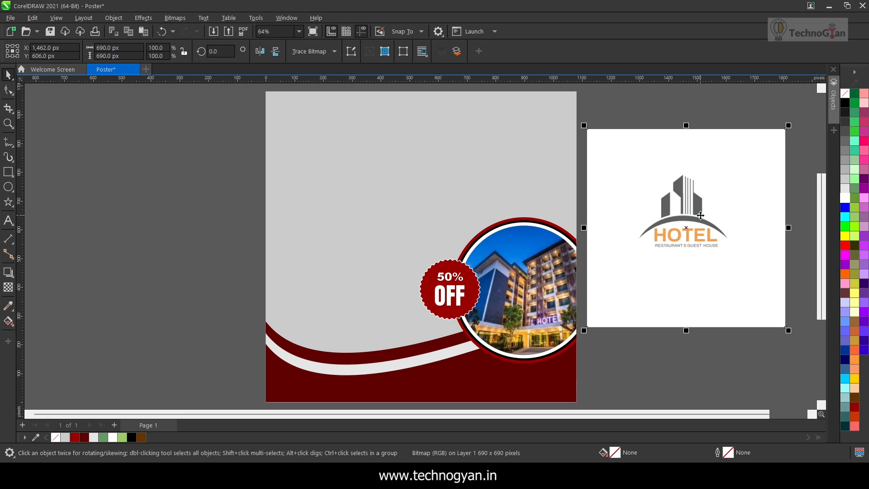
- Convert the logo bitmap to grayscale and darken its tones with an image adjustment
left_click(175, 18)
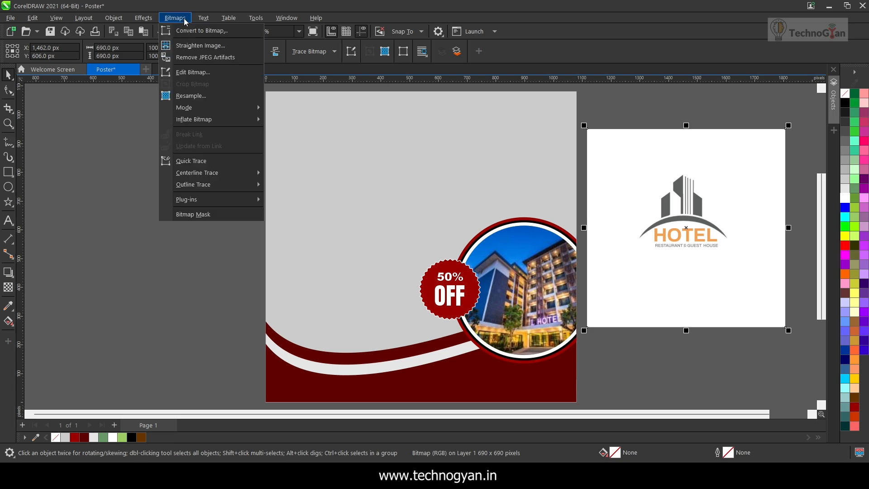
mouse_move(217, 108)
left_click(289, 114)
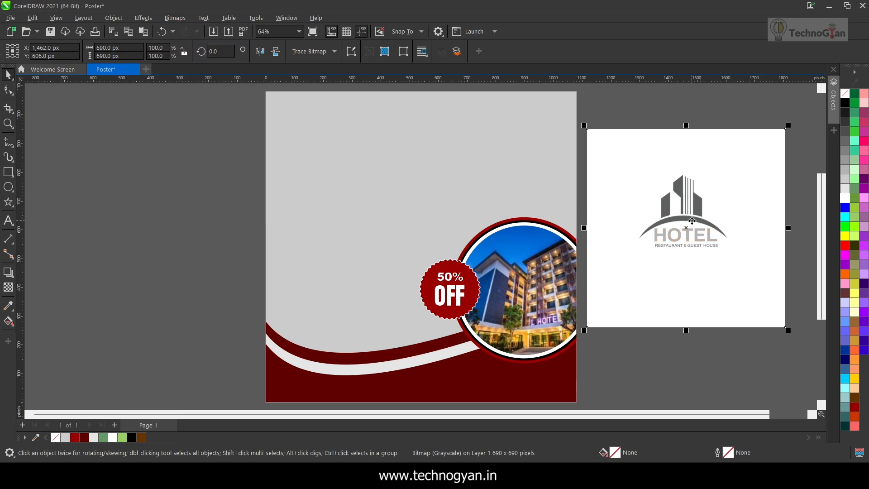
left_click(143, 18)
mouse_move(180, 60)
left_click(234, 60)
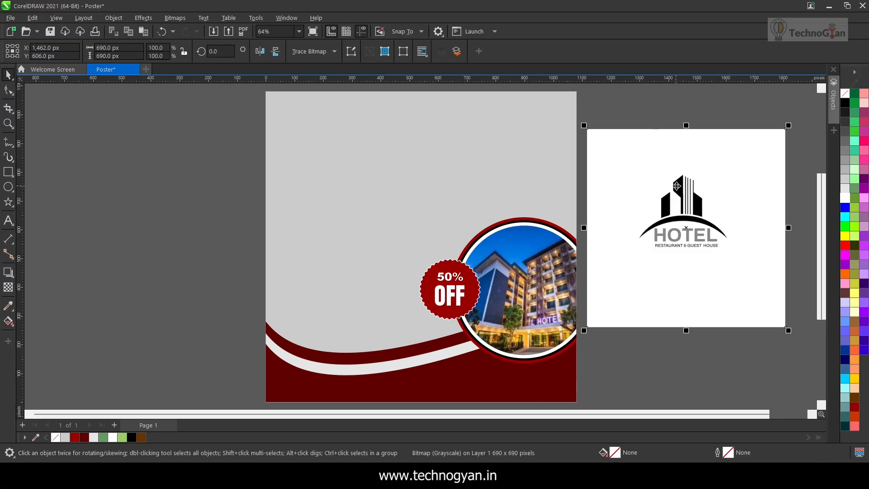
- Outline-trace the logo bitmap as a detailed logo with the detail set to 86 and the background colour removed
left_click(316, 51)
mouse_move(330, 91)
left_click(412, 117)
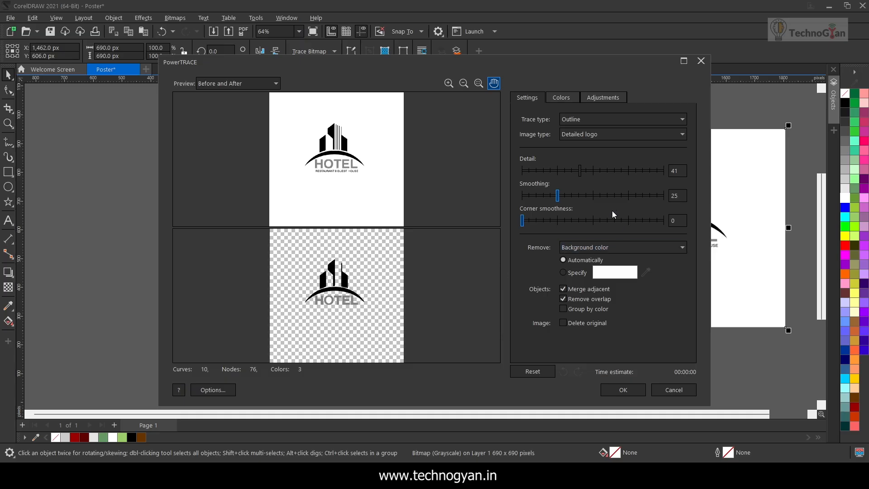
left_click_drag(611, 171, 646, 172)
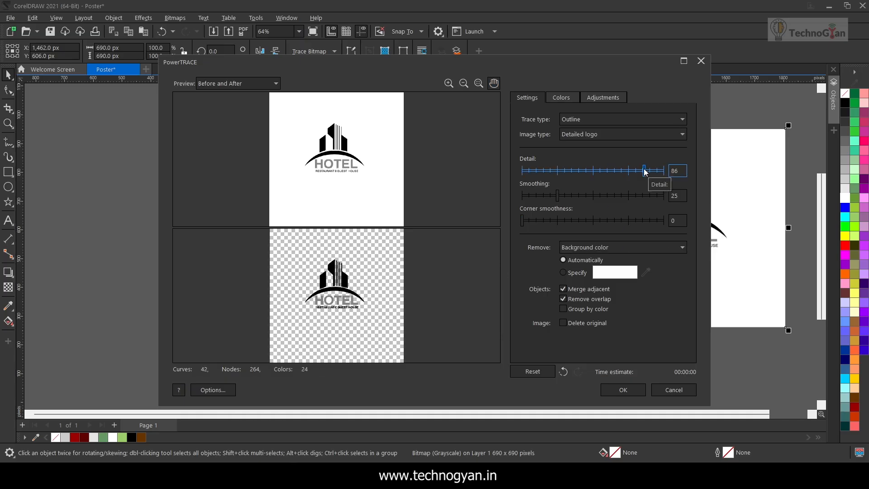
left_click(622, 389)
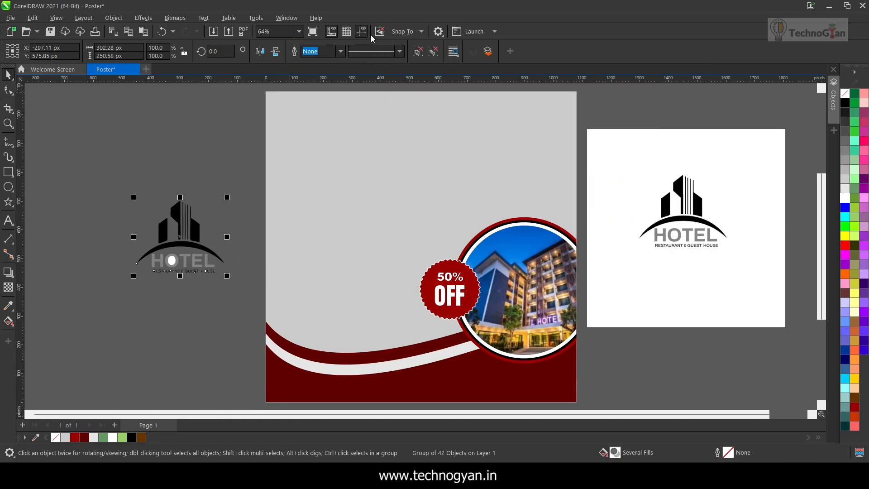
- Delete the original logo bitmap and ungroup the traced logo
left_click(787, 217)
key("Delete")
left_click(172, 214)
left_click(458, 48)
left_click(155, 276)
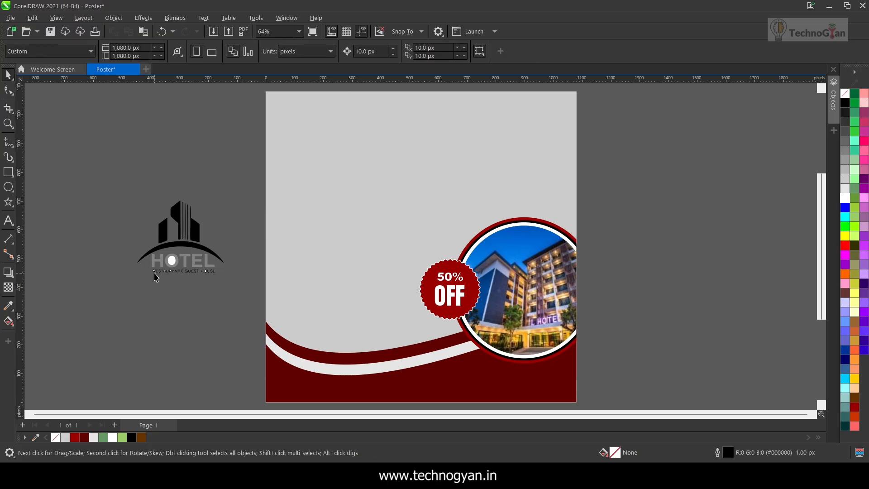
- Delete the small restaurant tagline under the traced logo and the white shape inside the letter O
scroll(153, 274, "up", 2)
left_click_drag(155, 264, 344, 298)
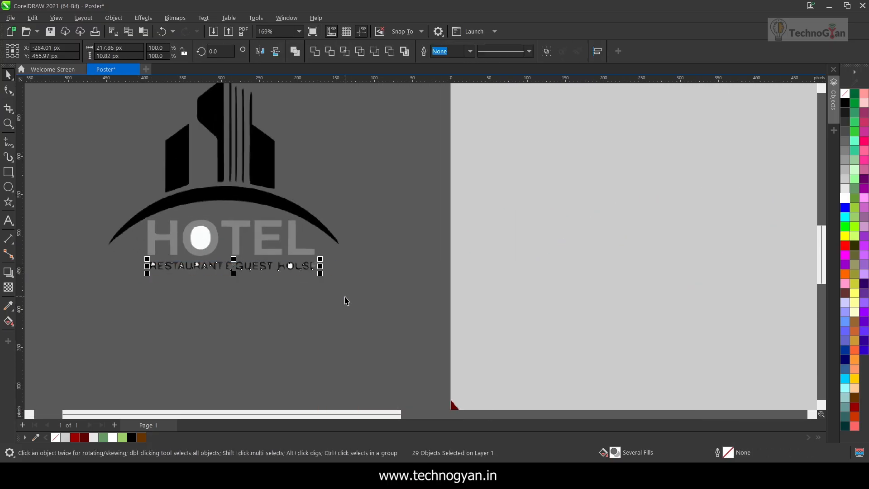
key("Delete")
left_click(199, 241)
key("Delete")
- Fill all five letters of the logo's HOTEL word with orange
left_click(152, 239)
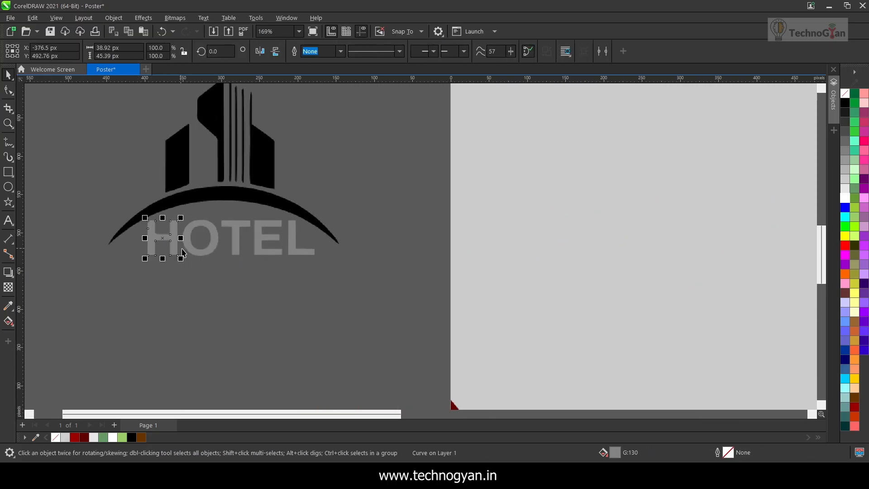
left_click(211, 245, "shift")
left_click(237, 246, "shift")
left_click(278, 249, "shift")
left_click(310, 251, "shift")
left_click(854, 360)
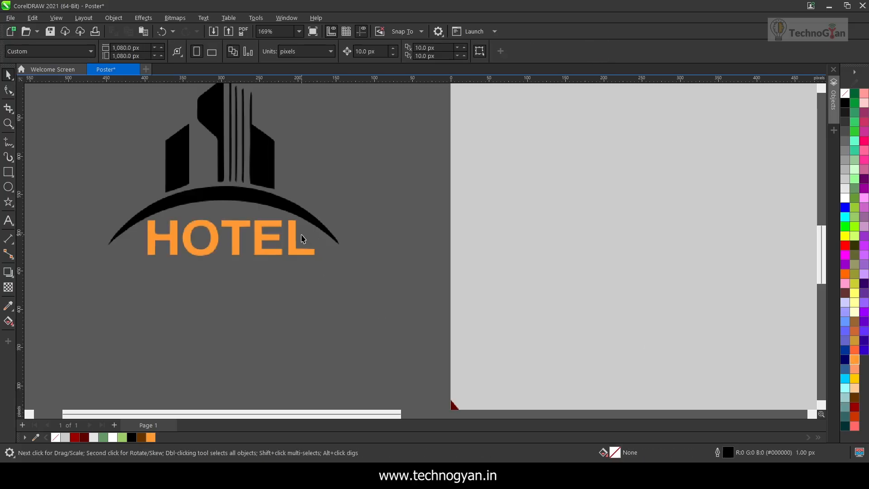
- Fill the logo's building shapes and the arc with the footer's dark red
scroll(314, 227, "down", 2)
left_click_drag(137, 101, 359, 254)
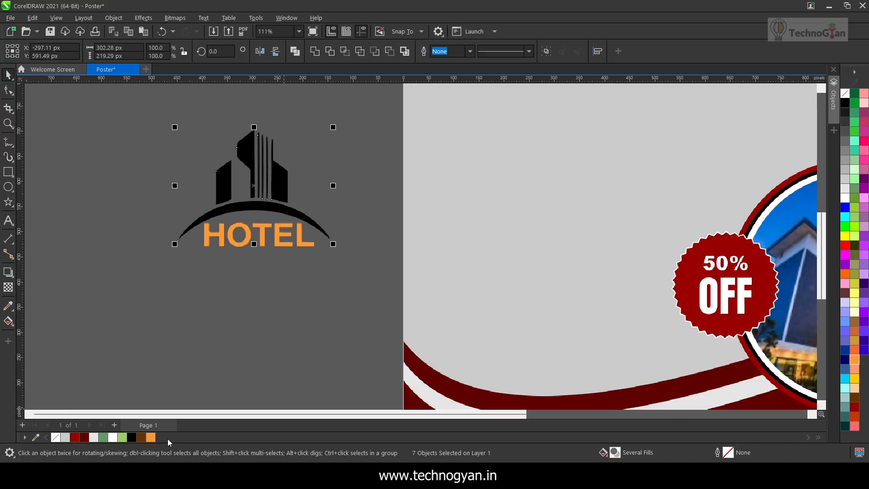
left_click(77, 437)
left_click(120, 376)
left_click_drag(150, 106, 362, 242)
left_click(85, 437)
left_click(237, 339)
- Group the whole logo, shrink it and place it in the page's upper-right corner
scroll(237, 338, "down", 3)
left_click_drag(174, 213, 303, 330)
key("ctrl+g")
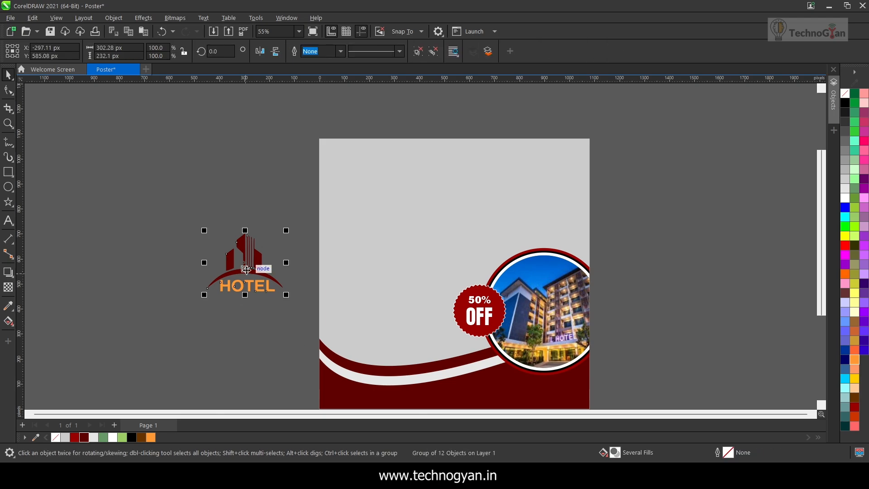
left_click_drag(245, 270, 563, 168)
left_click(628, 184)
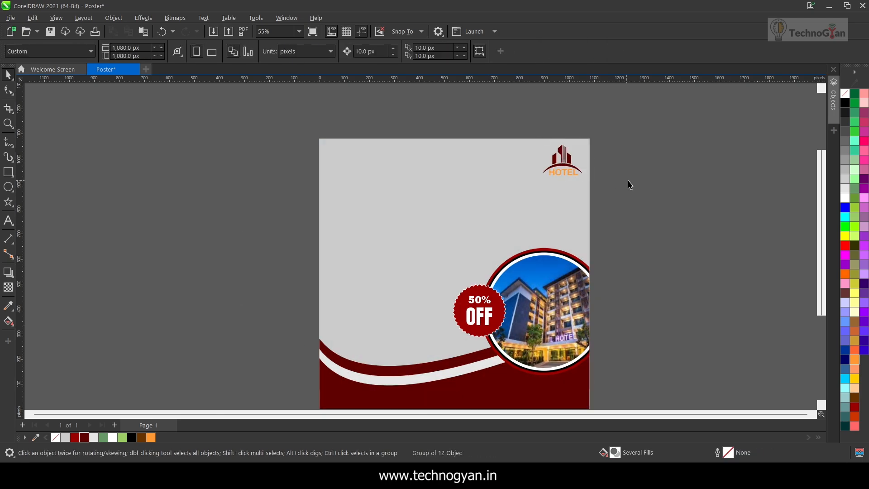
scroll(641, 194, "up", 1)
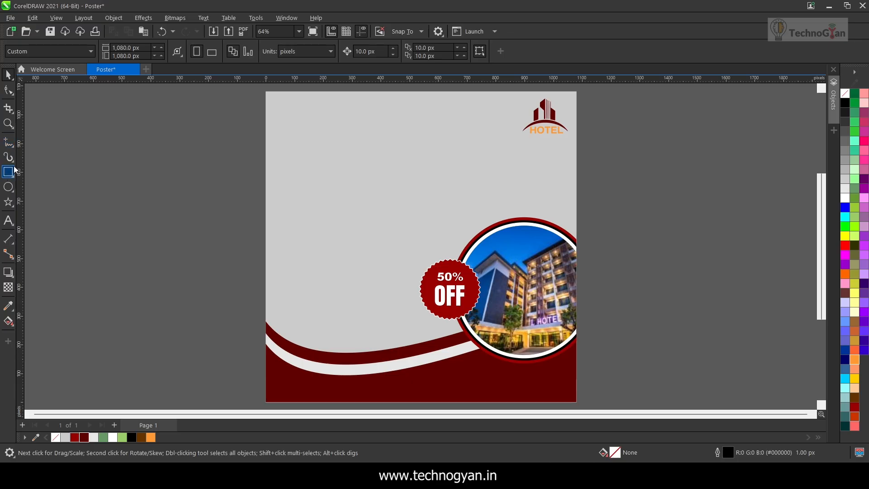
- Add two separate text objects reading "Exclusive" and "Hotel" on the empty area beside the page
left_click(8, 220)
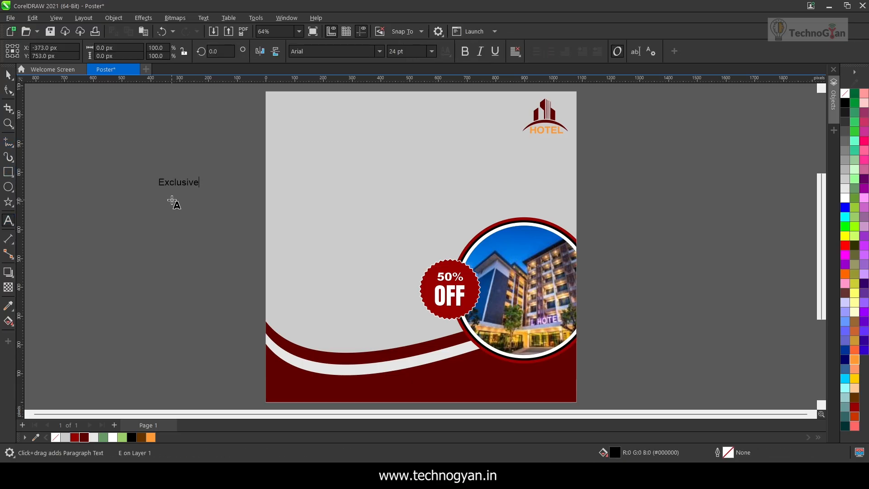
left_click(7, 76)
key("Escape")
left_click(9, 220)
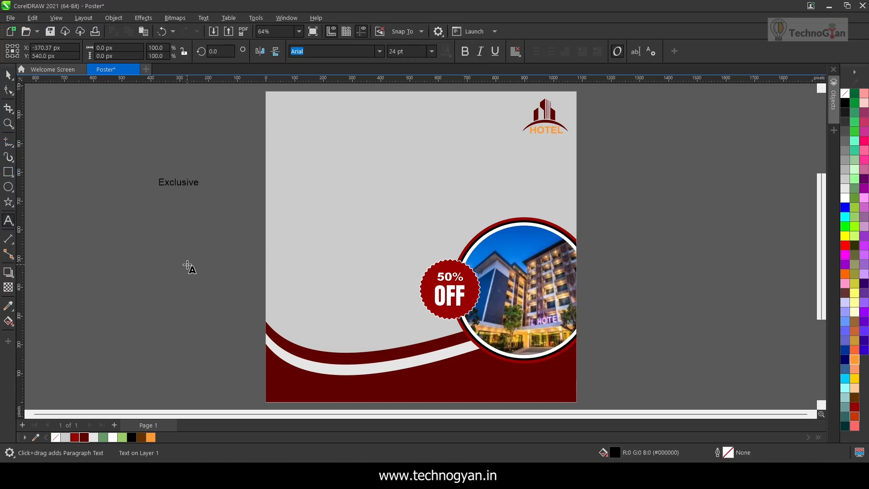
left_click(8, 74)
- Place Exclusive in the page's upper-left area at about 305 px wide and Hotel below it, enlarged to about 137 pt
left_click(180, 183)
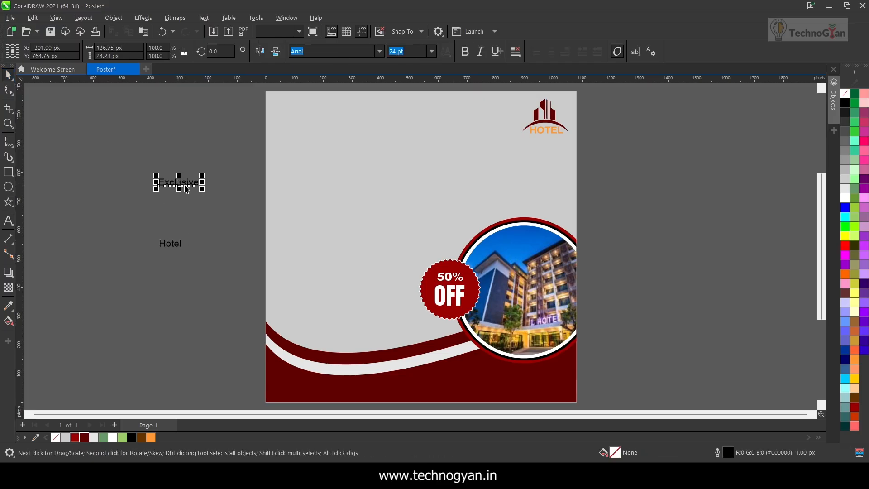
left_click_drag(201, 188, 347, 143)
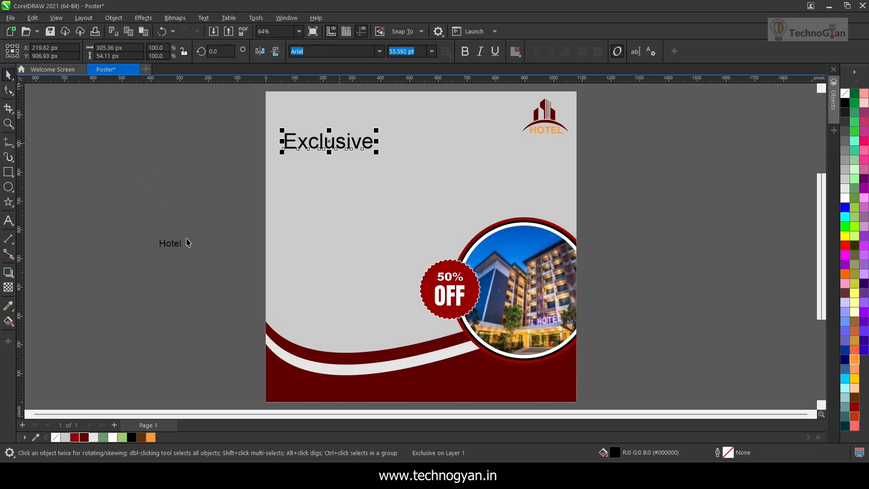
left_click(170, 243)
left_click_drag(183, 250, 319, 314)
left_click_drag(294, 285, 407, 203)
key("ctrl+z")
left_click(418, 201)
- Set the Hotel text in the Better Vinegar font and fill it with dark red
left_click(379, 51)
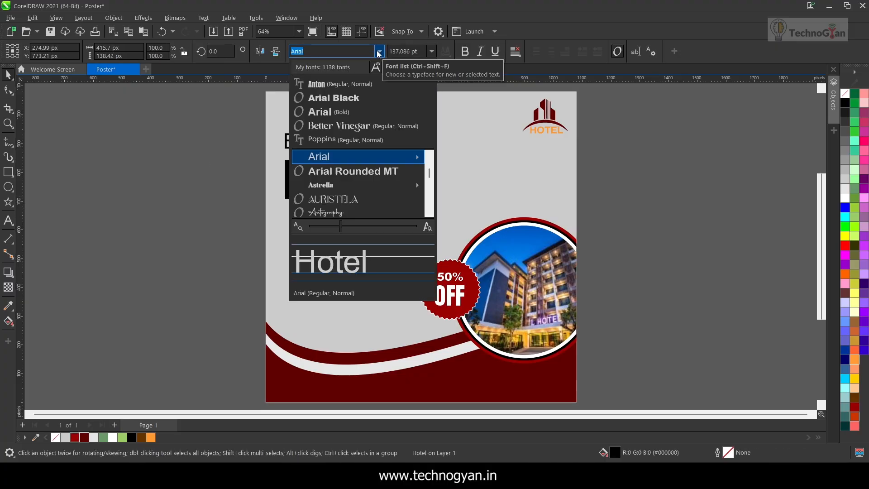
left_click(338, 125)
left_click_drag(299, 193, 303, 192)
left_click(85, 438)
left_click(267, 165)
- Shrink the Exclusive text to about 231 px wide and align its left edge with the Hotel text
left_click(296, 142)
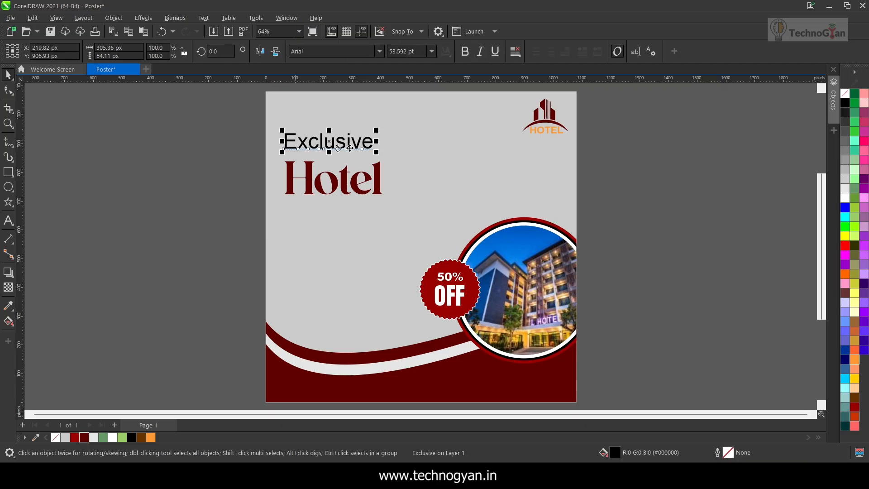
left_click(311, 181, "shift")
left_click(515, 51)
left_click(520, 80)
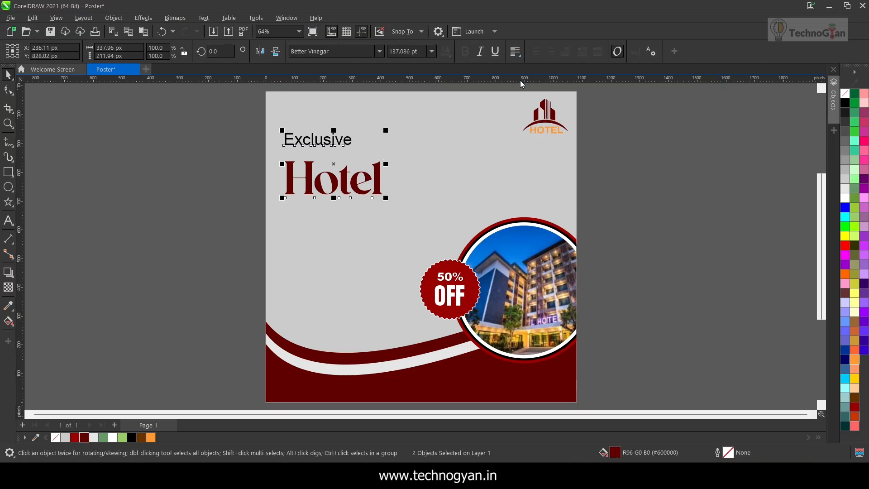
left_click(407, 136)
- Nudge the Exclusive text down so it sits just above the Hotel text
left_click(287, 141)
key("Down")
key("Down")
key("Down")
key("Down")
key("Up")
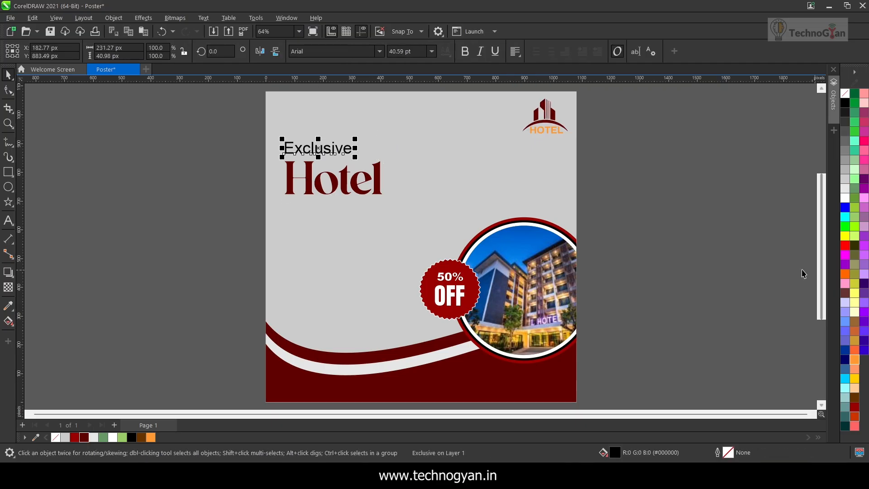
- Fill the Exclusive text with Ruby Red and enlarge both heading texts together to about 419 px wide
left_click(82, 437)
left_click(240, 179)
left_click_drag(233, 135, 397, 189)
left_click(258, 190)
- Nudge the Exclusive text slightly closer to Hotel and group the two heading texts
left_click(284, 148)
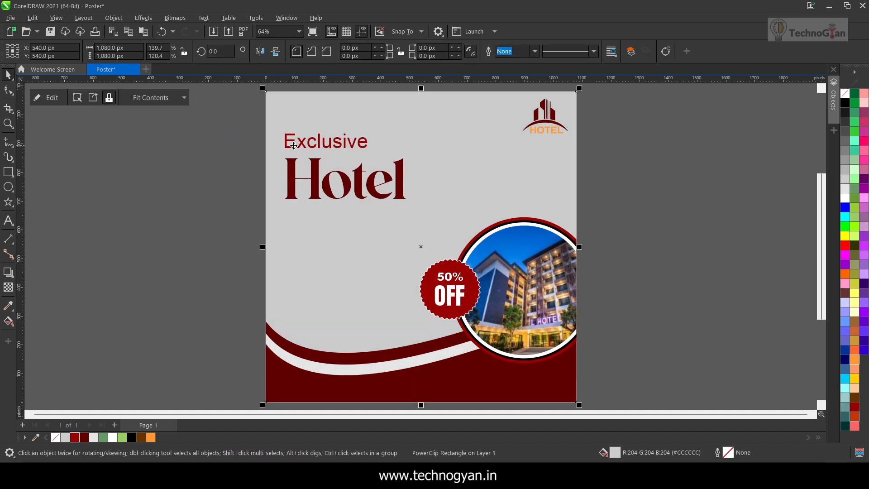
left_click(287, 143)
key("Down")
left_click_drag(238, 113, 417, 238)
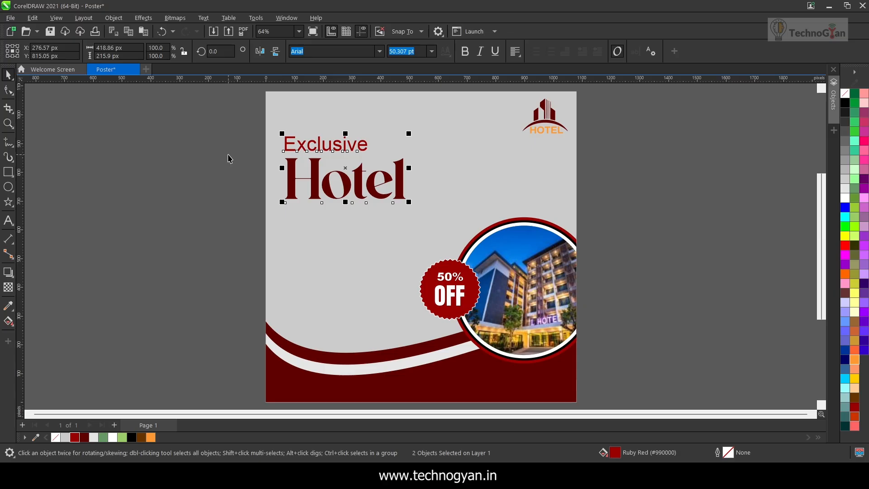
left_click(401, 190)
left_click_drag(249, 128, 436, 213)
key("ctrl+g")
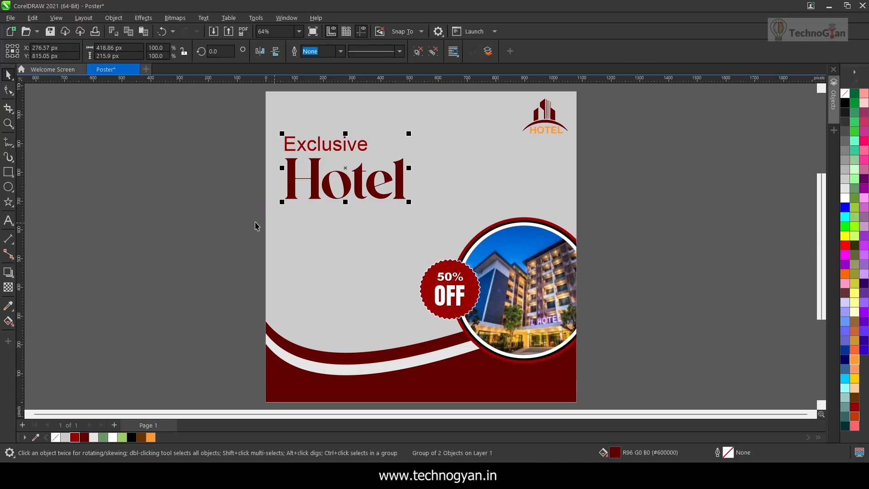
- Move the heading group up and slightly left, to about X 266 px, Y 855 px
key("Up")
key("Up")
key("Up")
key("Left")
key("Down")
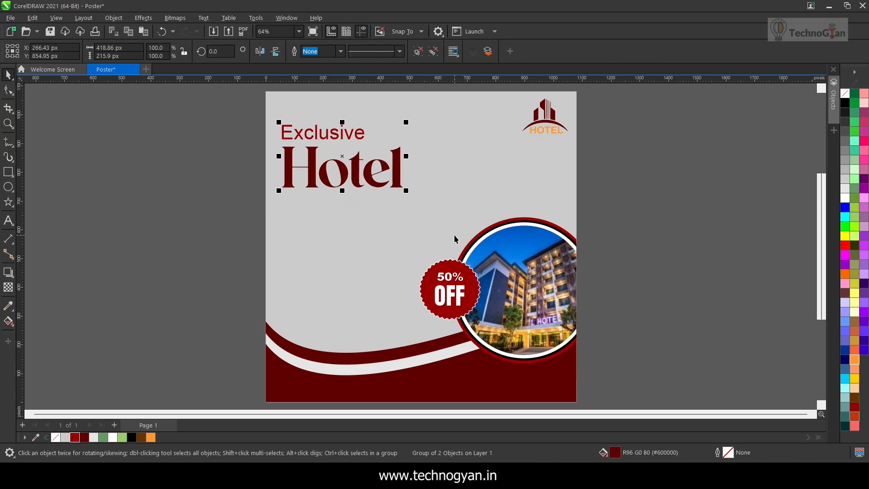
- Add the two-line text "Experience unparalleled service at Exclusive Hotel." in 24 pt Arial below the heading
left_click(9, 220)
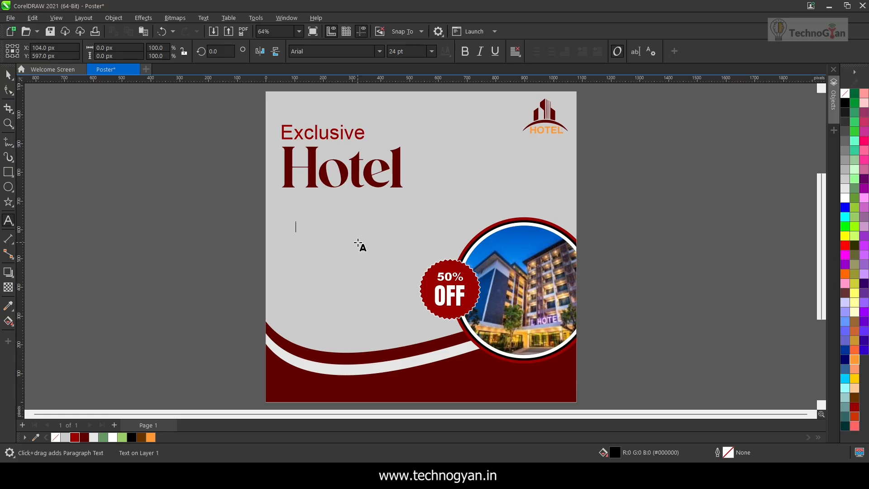
type("rience unparalleled service at")
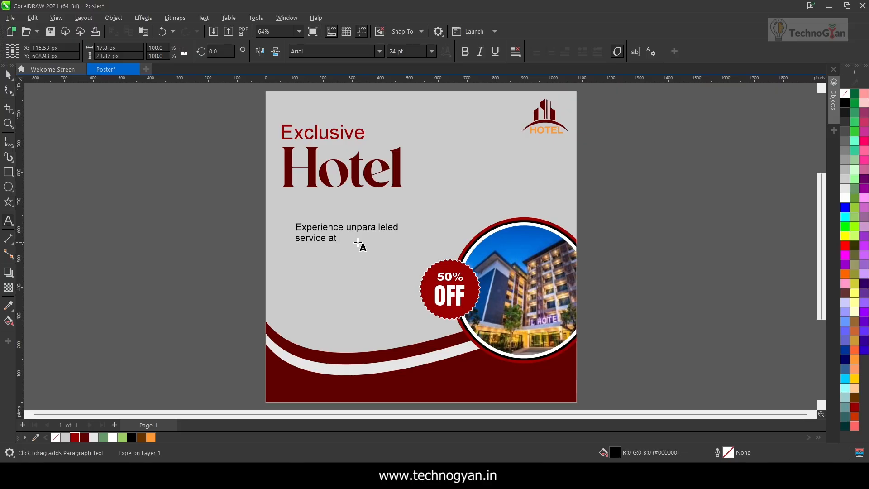
type("Exclusive Hotel.")
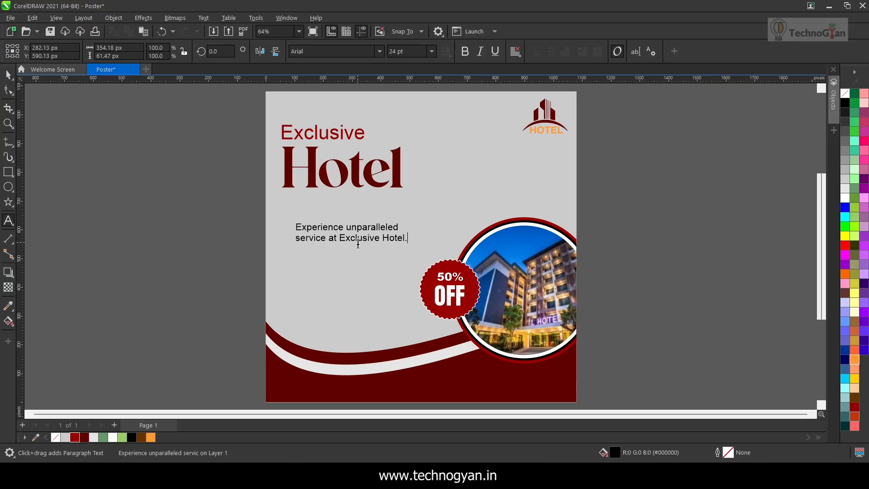
- Move the two-line tagline directly under Hotel, flush with its left edge, and widen its letter spacing
key("ctrl+space")
left_click_drag(318, 228, 304, 207)
key("F10")
left_click_drag(398, 223, 418, 223)
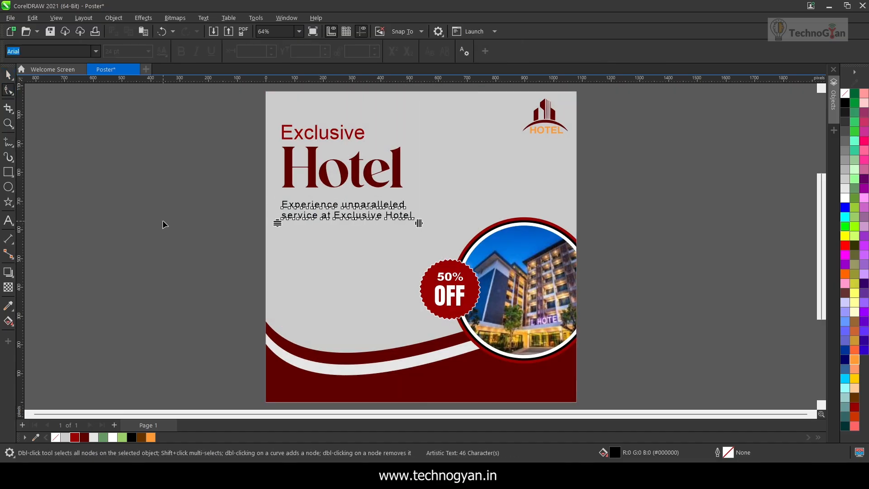
key("space")
left_click(75, 152)
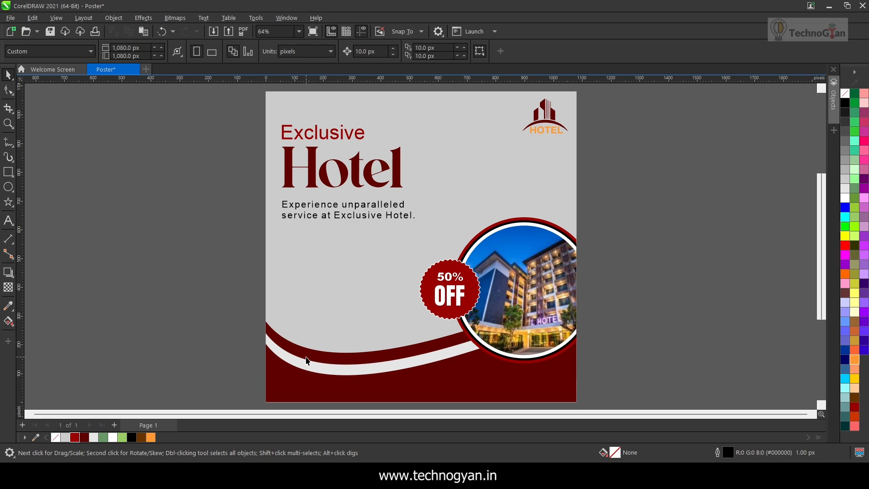
- Draw a rectangle about 483 × 107 px beside the poster, fill it red (#990000), remove its outline and round its corners fully
left_click(8, 171)
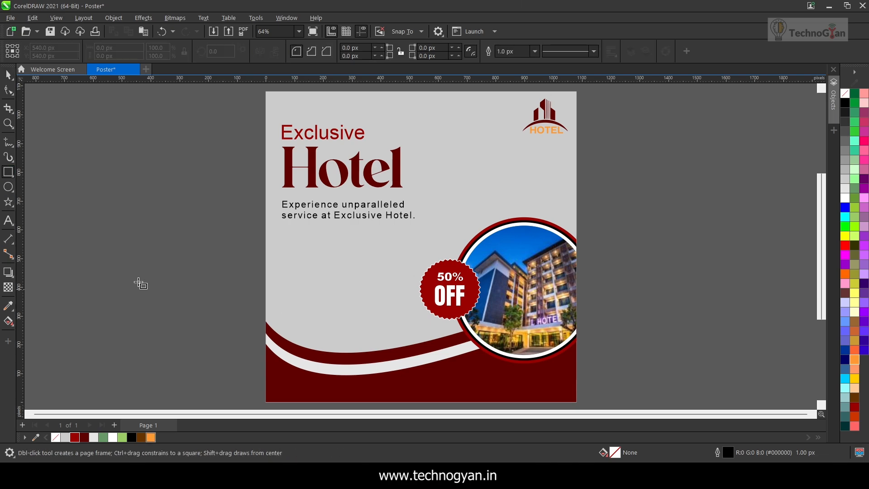
left_click_drag(87, 257, 226, 289)
left_click(854, 407)
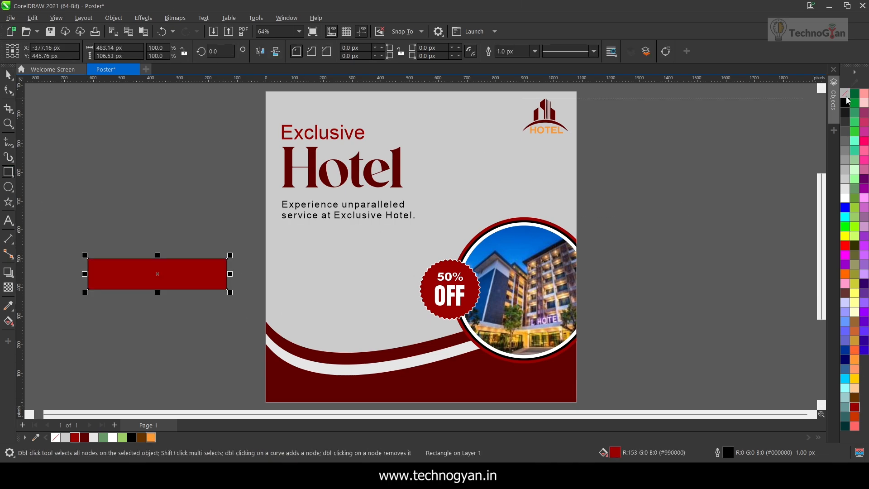
right_click(845, 93)
left_click(7, 90)
left_click_drag(130, 281, 139, 270)
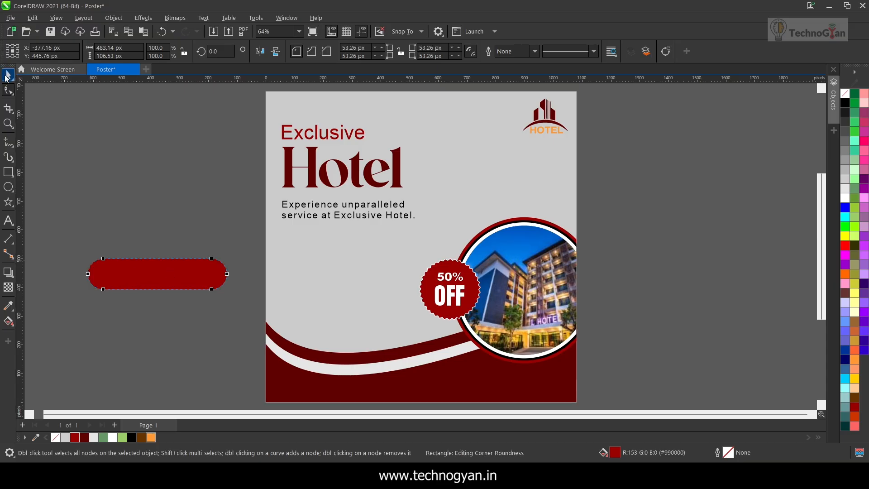
left_click(8, 75)
- Add the text "CONTACT US" in bold white Arial above the red pill shape and enlarge it
left_click(8, 219)
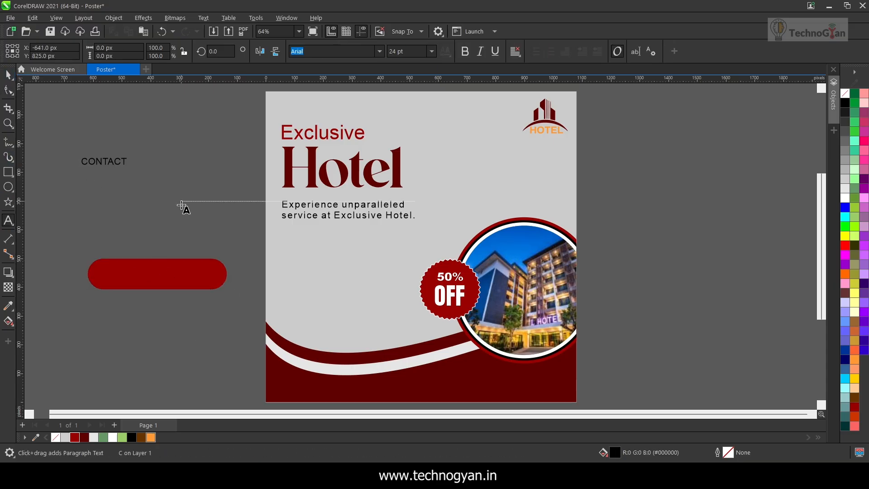
type("US")
key("ctrl+a")
left_click(844, 197)
left_click(464, 51)
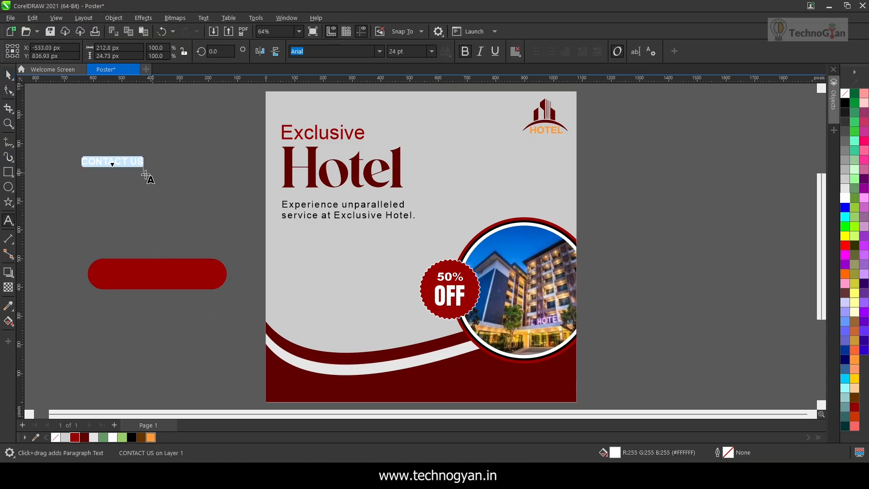
key("ctrl+space")
left_click_drag(146, 169, 182, 195)
- Center the CONTACT US text on the red pill and enlarge the text to fill more of it
left_click(196, 285, "shift")
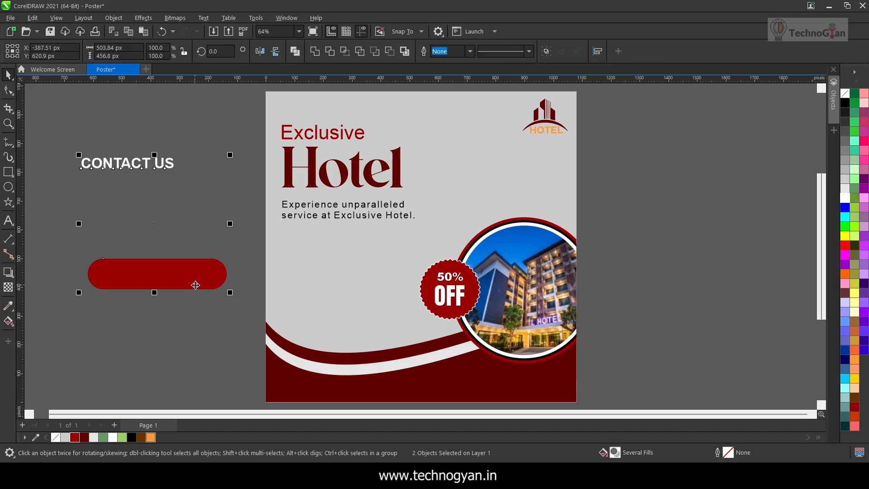
key("c")
key("e")
left_click(190, 340)
left_click(178, 281)
left_click_drag(206, 283, 221, 294)
- Group the pill with its text and place it as a smaller button under the tagline, flush with its left edge
left_click_drag(78, 237, 196, 322)
key("ctrl+g")
left_click_drag(112, 270, 314, 251)
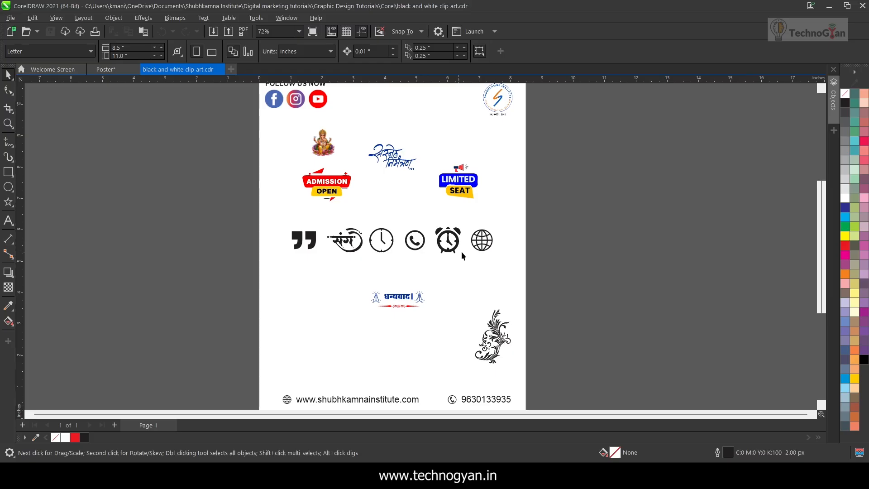
- Copy the phone icon from black and white clip art.cdr into the poster and place it below the CONTACT US button
left_click(418, 242)
key("ctrl+c")
left_click(90, 68)
key("ctrl+v")
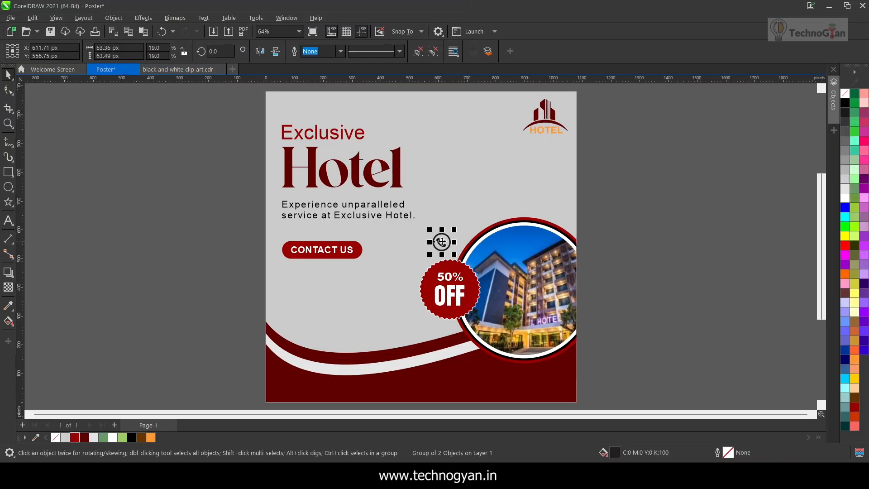
left_click_drag(442, 247, 289, 281)
key("Escape")
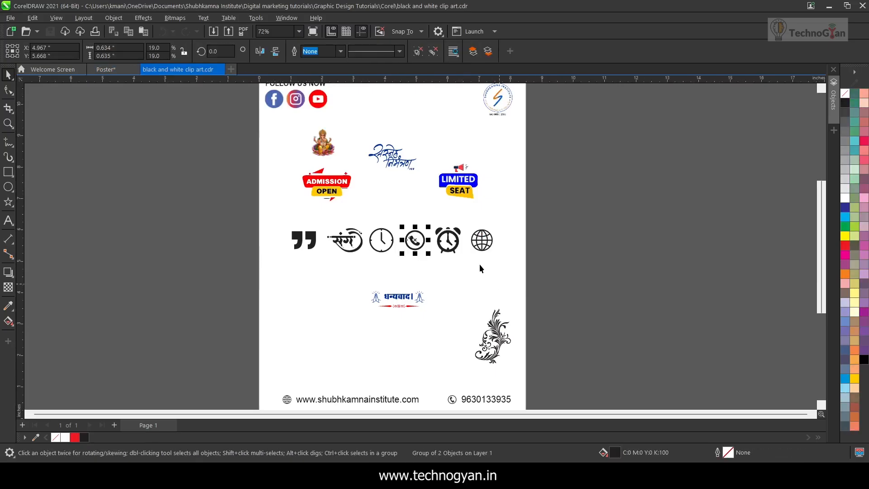
- Copy the globe icon from the clip art document into the poster and place it small and white in the dark red footer
left_click(481, 240)
key("ctrl+c")
left_click(105, 69)
key("ctrl+v")
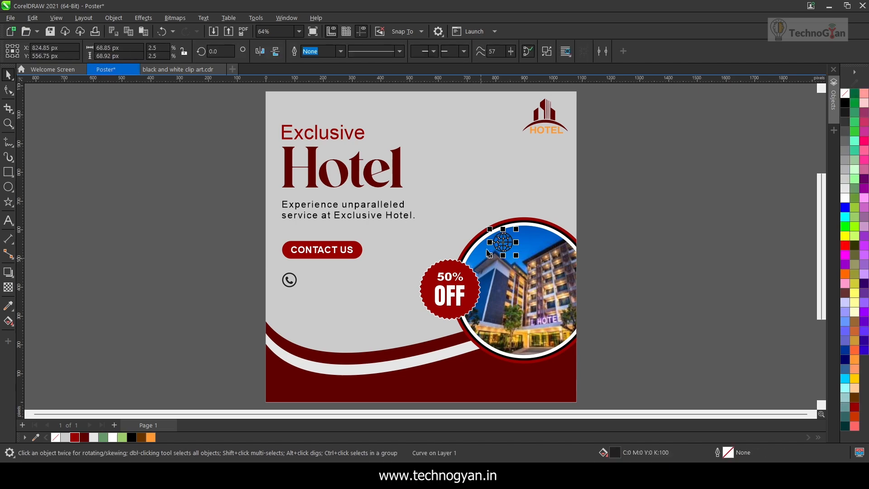
left_click_drag(221, 259, 353, 376)
scroll(362, 398, "up", 2)
left_click_drag(343, 367, 342, 378)
left_click(8, 221)
left_click(259, 238)
type("www")
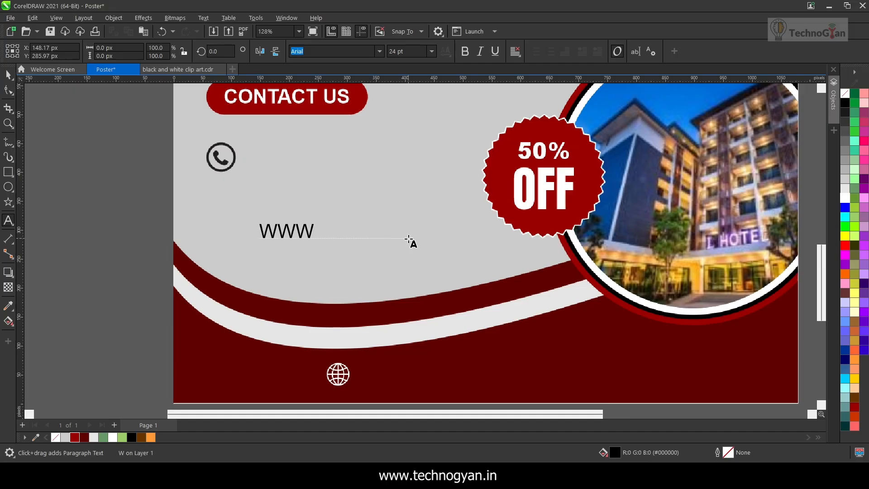
key("BackSpace")
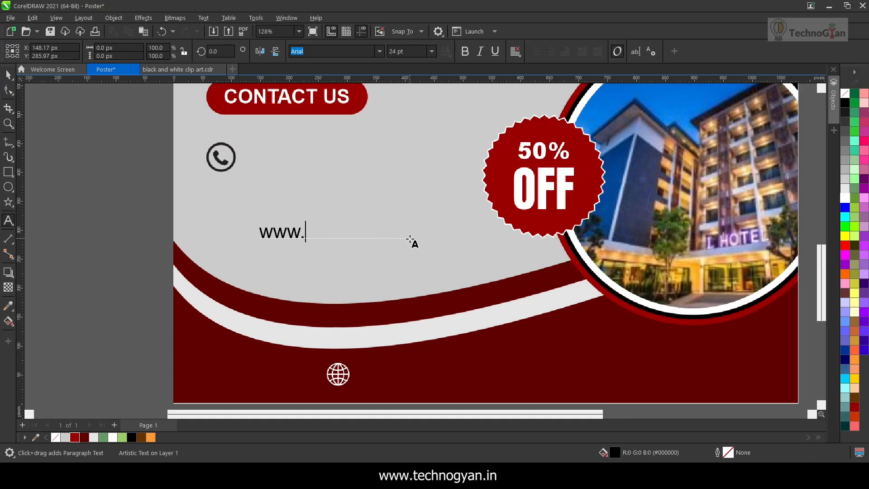
type("w.technogyan.in")
left_click(8, 75)
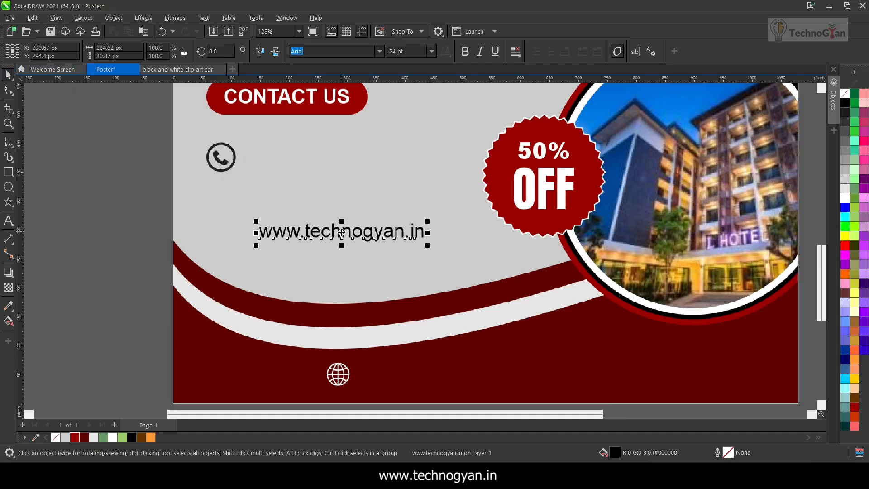
left_click_drag(343, 236, 446, 378)
left_click(844, 199)
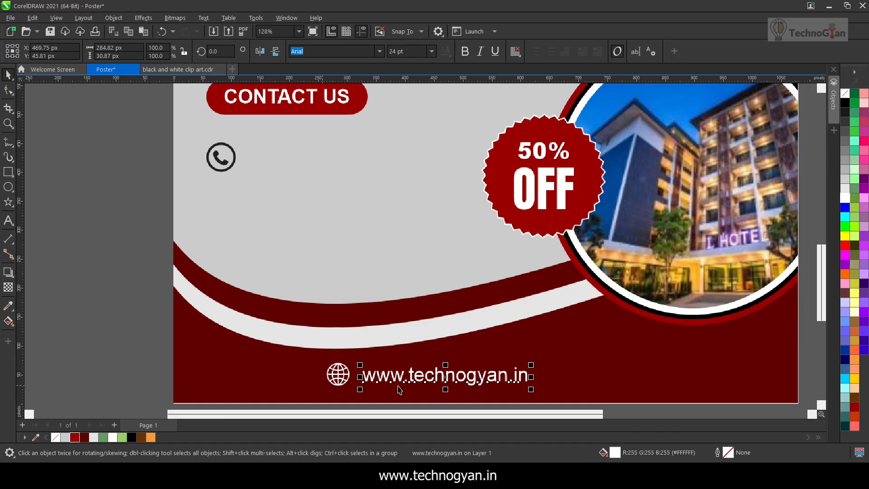
- Align the website text with the globe icon on a common horizontal line, nudge it closer and group the two
left_click(346, 379, "shift")
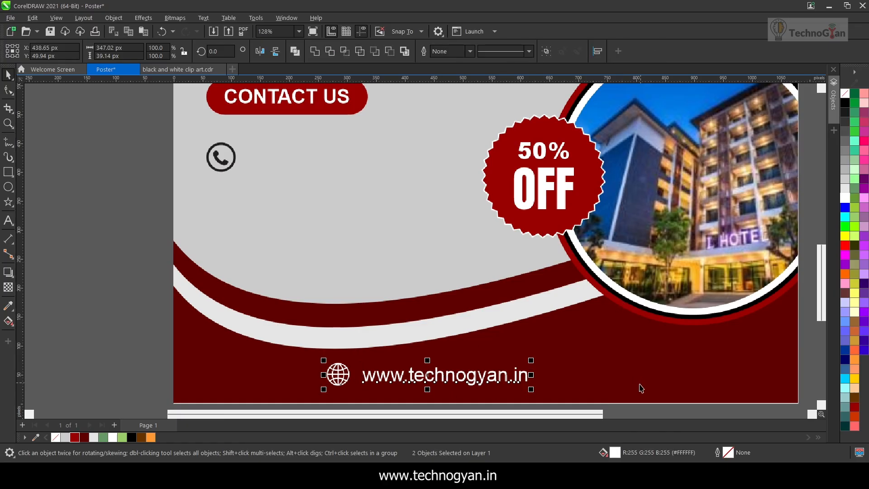
key("e")
left_click(633, 370)
left_click(492, 379)
key("Left")
key("Left")
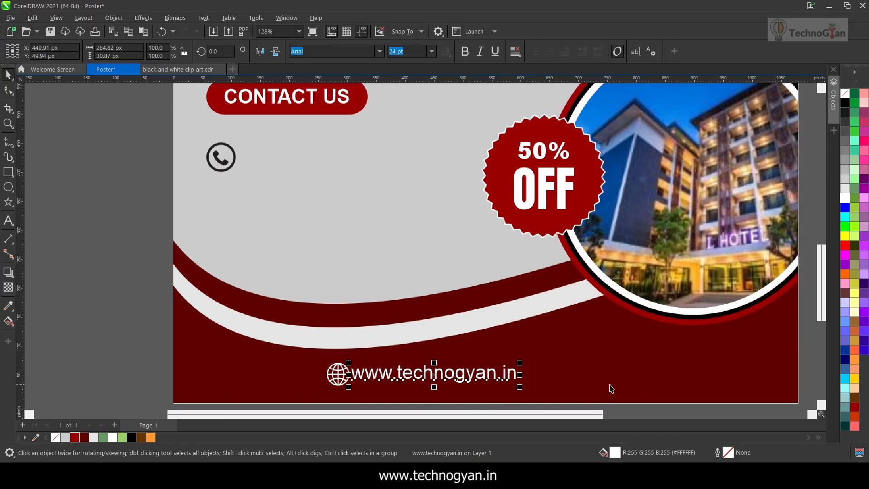
key("Right")
left_click(335, 384, "shift")
key("ctrl+g")
- Center the website group horizontally on the poster footer and nudge it down
scroll(358, 398, "down", 2)
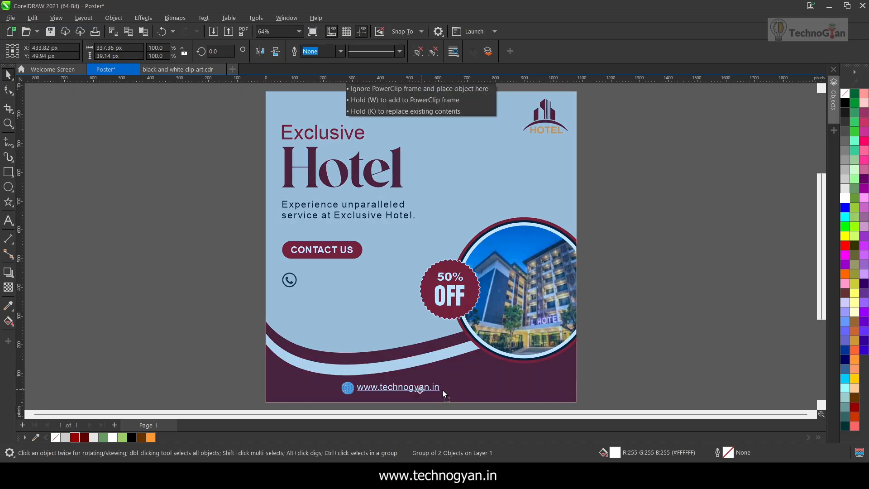
left_click(519, 395, "shift")
key("c")
left_click(632, 360)
left_click(455, 388)
key("Down")
left_click(713, 346)
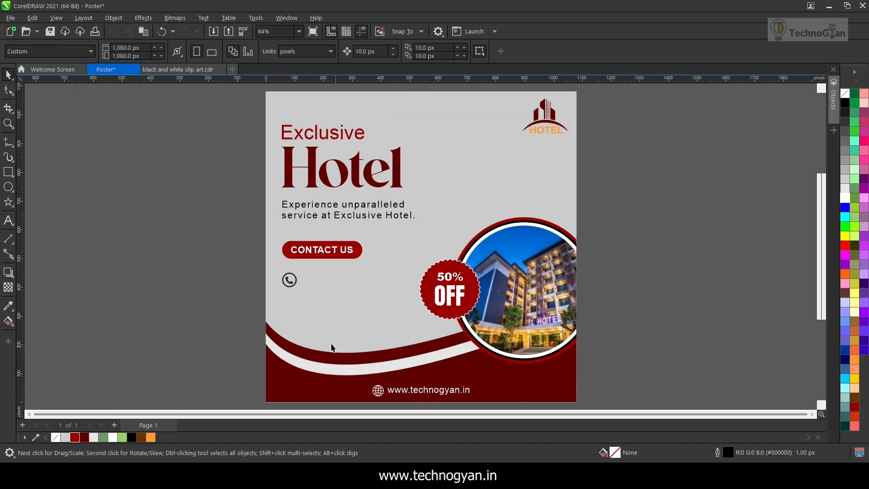
- Check the clip art document for a location icon, and search Google Images in the browser for "location logo png"
left_click(199, 71)
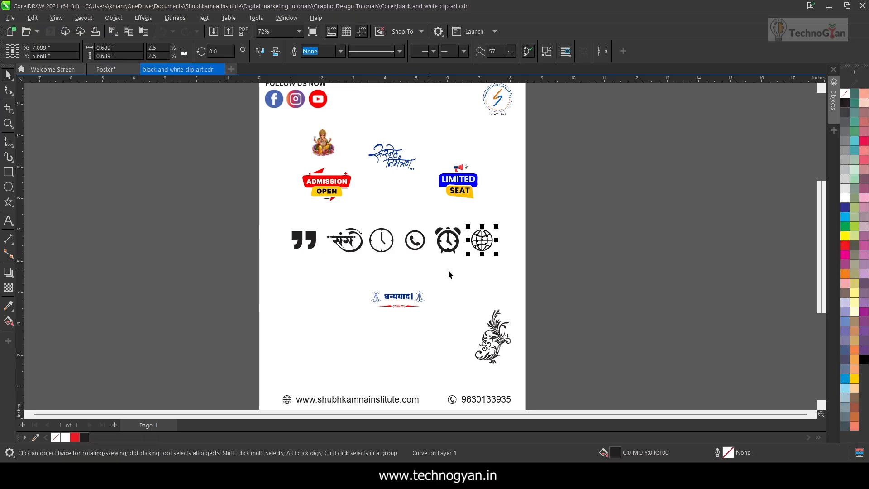
scroll(362, 194, "down", 1)
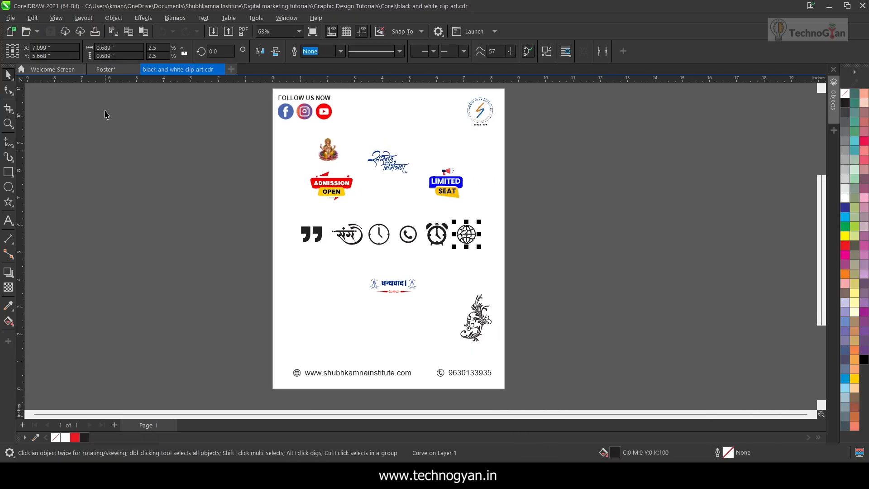
left_click(134, 68)
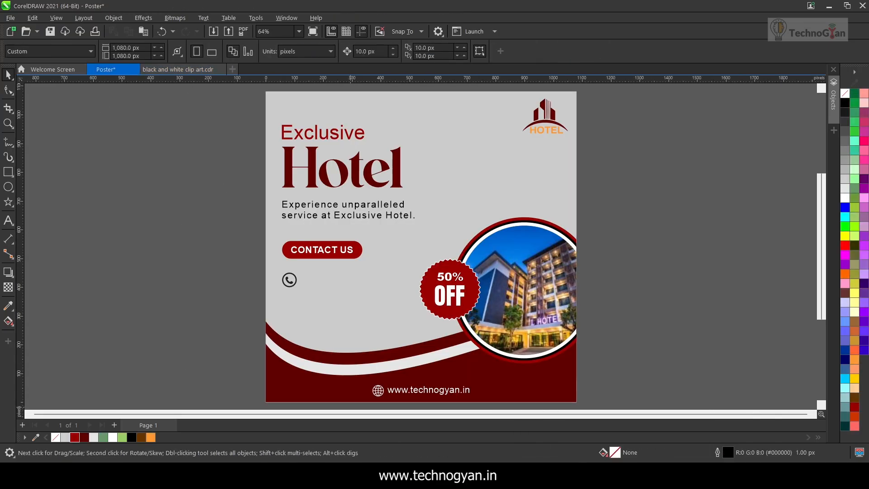
key("alt+Tab")
scroll(235, 91, "up", 1)
left_click_drag(235, 96, 0, 95)
type("location logo png")
key("Return")
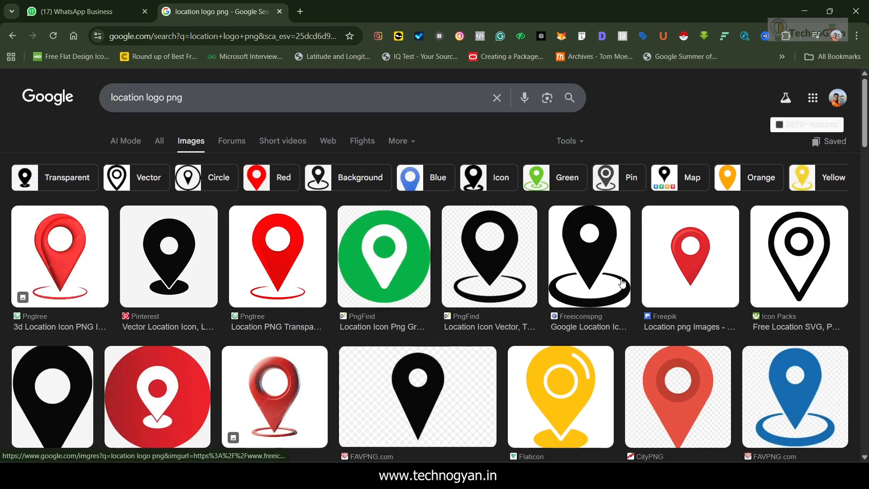
- Try to copy the black Freeiconspng location pin into the CorelDRAW poster
left_click(622, 283)
right_click(678, 190)
left_click(705, 226)
key("alt+Tab")
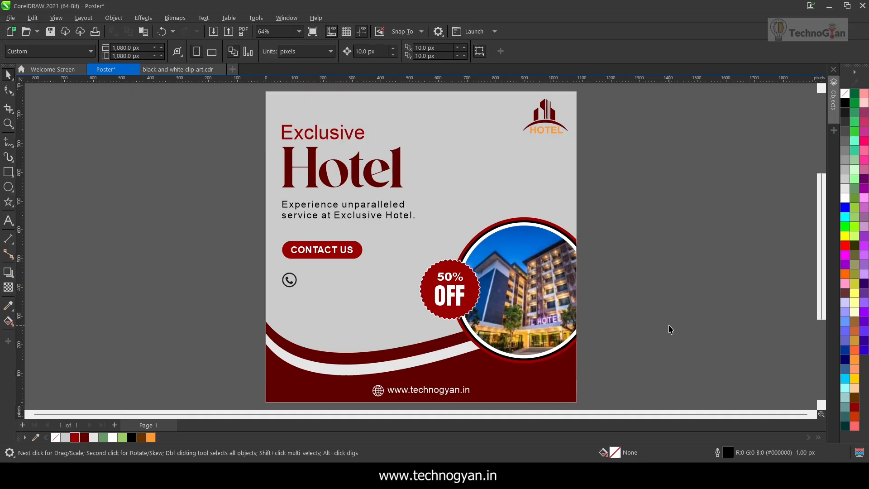
key("ctrl+v")
key("ctrl+z")
- Copy the black PngFind location pin from the browser's image results, paste it into the CorelDRAW poster and move it off the page
key("alt+Tab")
left_click(481, 224)
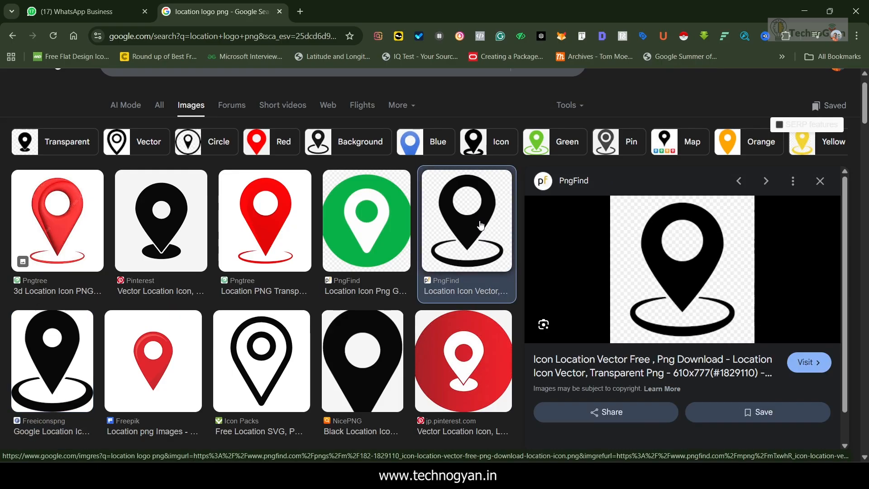
right_click(681, 277)
left_click(724, 361)
key("alt+Tab")
key("ctrl+v")
left_click_drag(459, 247, 240, 222)
- Trace the location pin bitmap as an Outline trace with the Detailed logo image type
scroll(239, 222, "down", 2)
left_click(334, 51)
mouse_move(339, 89)
left_click(410, 118)
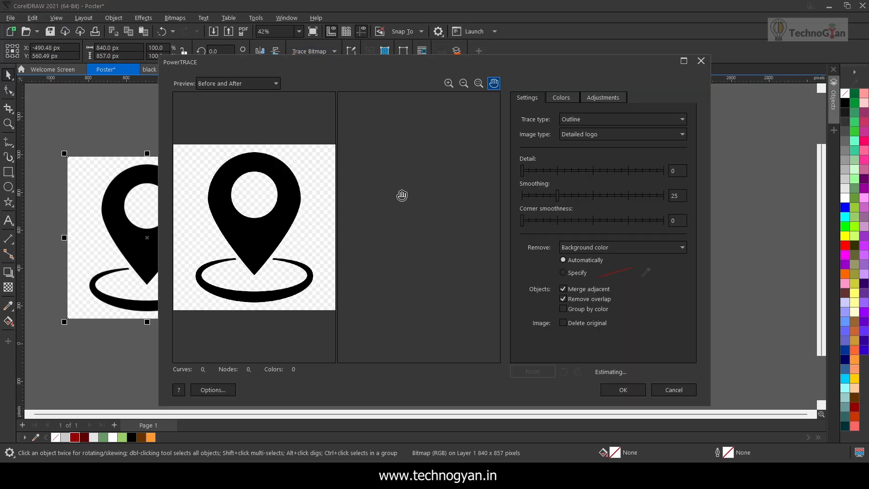
left_click(623, 389)
- Move the traced location pin to the other side of the poster and delete the original bitmap
left_click_drag(176, 225, 642, 213)
left_click(176, 229)
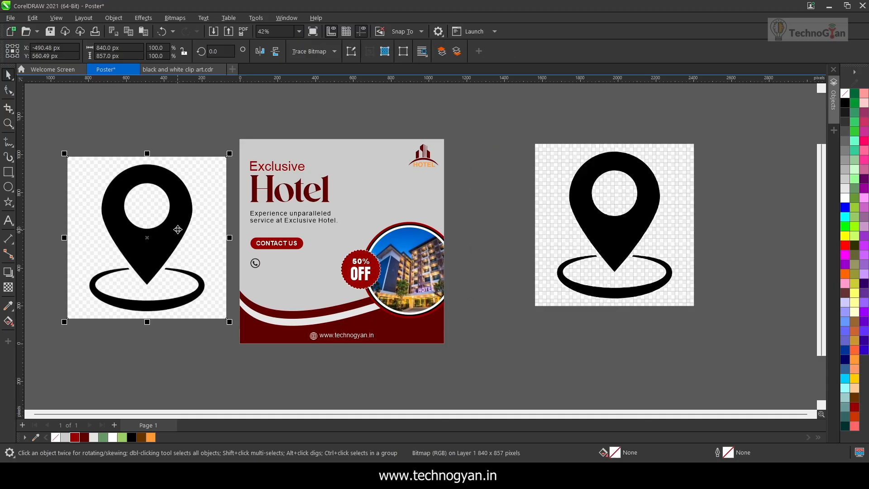
key("Delete")
- Ungroup the traced pin and delete all its checkered background pieces, keeping only the black pin and ring
left_click(577, 181)
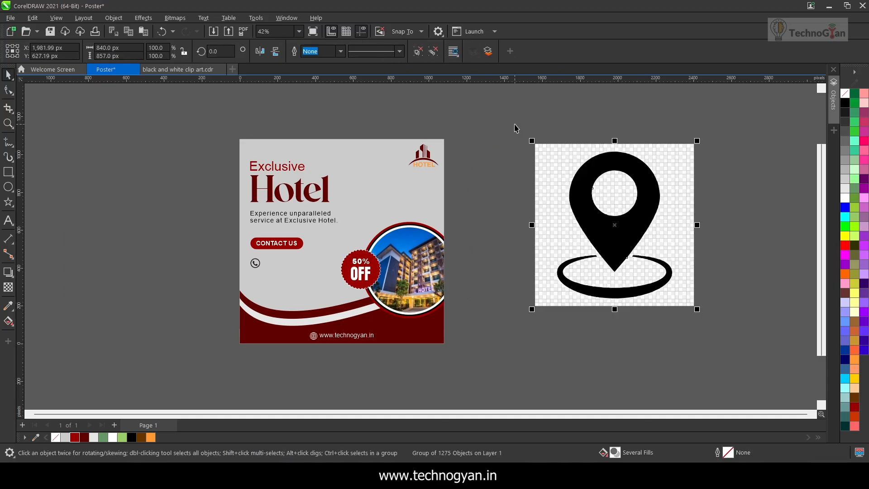
left_click(433, 53)
left_click_drag(490, 104, 730, 219)
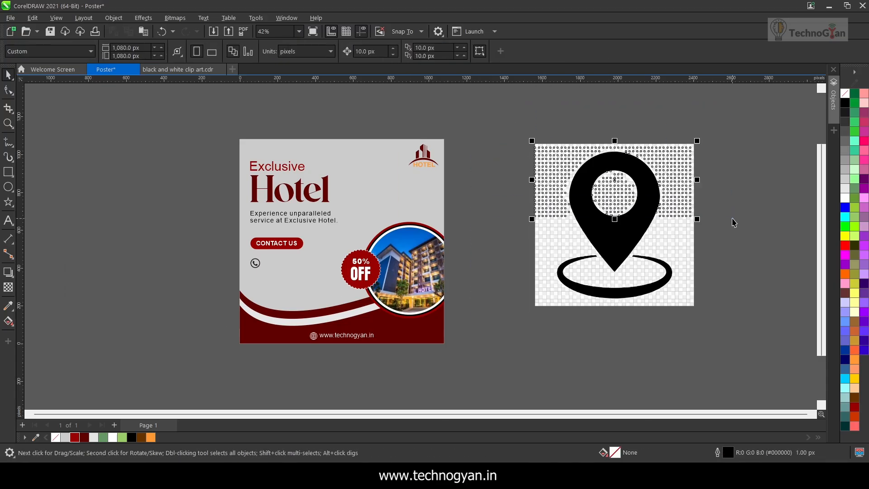
key("Delete")
left_click_drag(518, 193, 701, 265)
key("Delete")
left_click_drag(520, 248, 707, 291)
key("Delete")
left_click_drag(530, 271, 733, 322)
key("Delete")
- Group the pin and ring, scale them down to about 54 × 69 px and place them below the phone icon
key("ctrl+g")
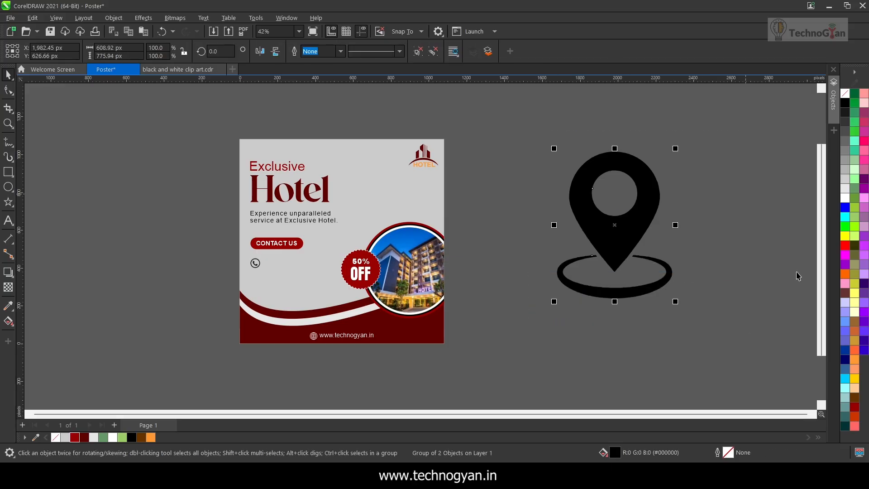
left_click_drag(675, 302, 573, 172)
left_click_drag(565, 162, 321, 285)
left_click(197, 69)
key("ctrl+v")
key("ctrl+Tab")
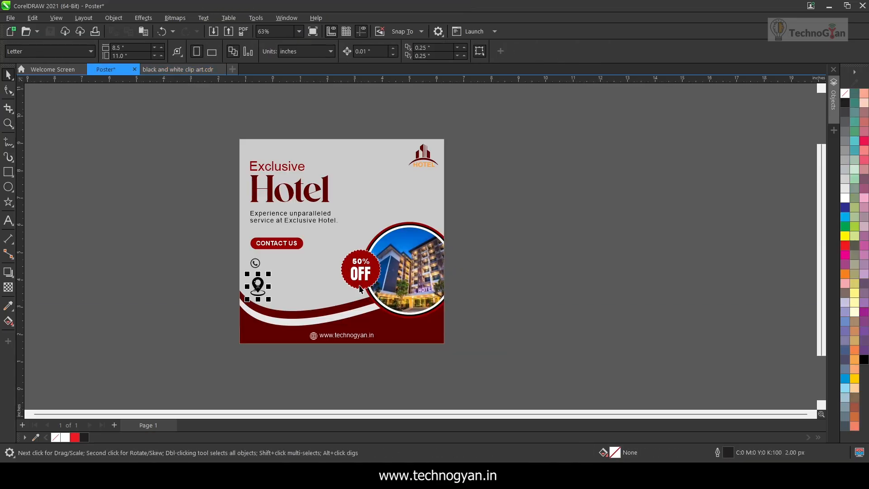
left_click_drag(308, 333, 301, 324)
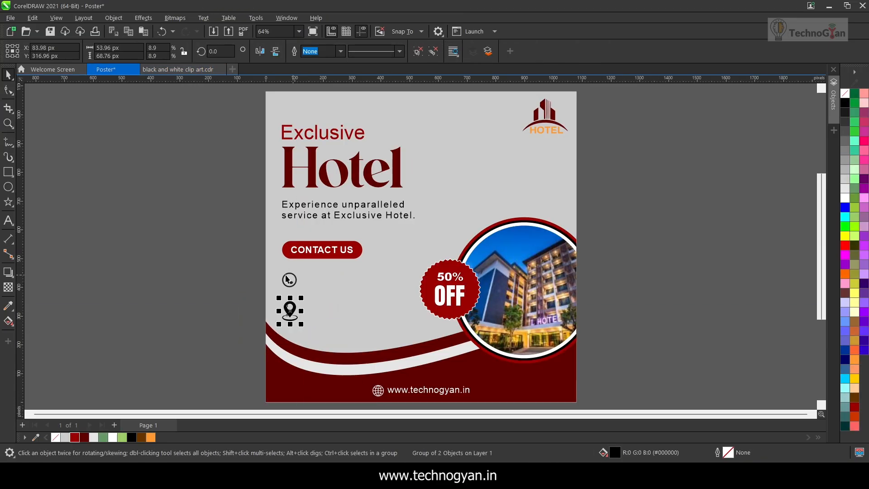
- Try to align the phone and location icons with each other by their centers
left_click_drag(255, 267, 314, 332)
key("e")
key("ctrl+z")
left_click(230, 294)
- Scale the phone and location icons down slightly together below the CONTACT US button
scroll(245, 330, "up", 2)
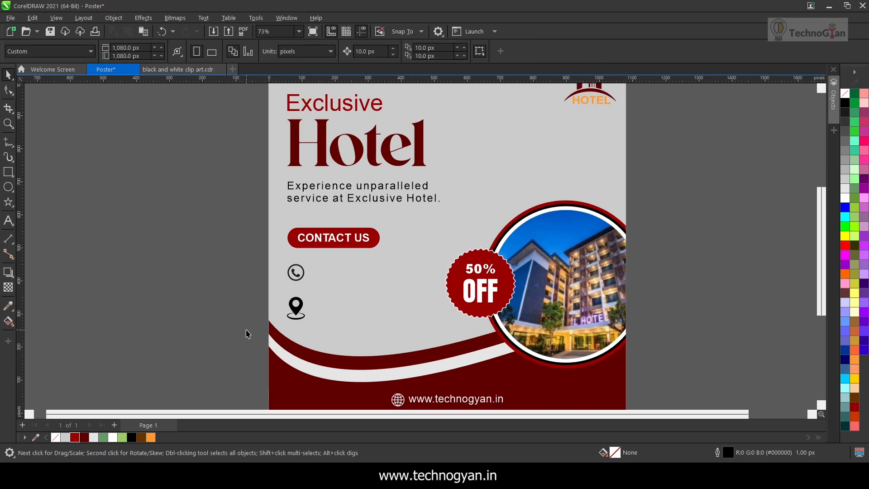
left_click_drag(268, 246, 335, 328)
left_click_drag(317, 322, 311, 303)
left_click(97, 202)
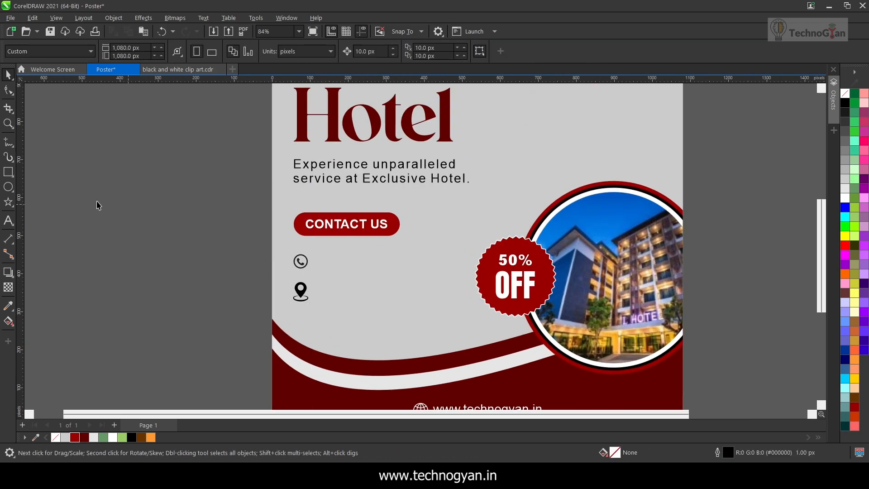
- Add a single text line with two comma-separated contact phone numbers in 24 pt Arial beside the poster
left_click(9, 220)
left_click(76, 247)
key("Escape")
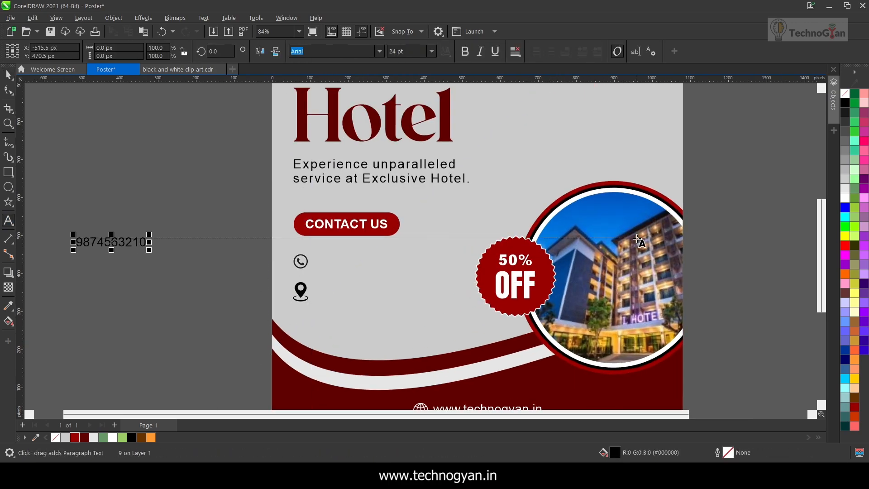
key("space")
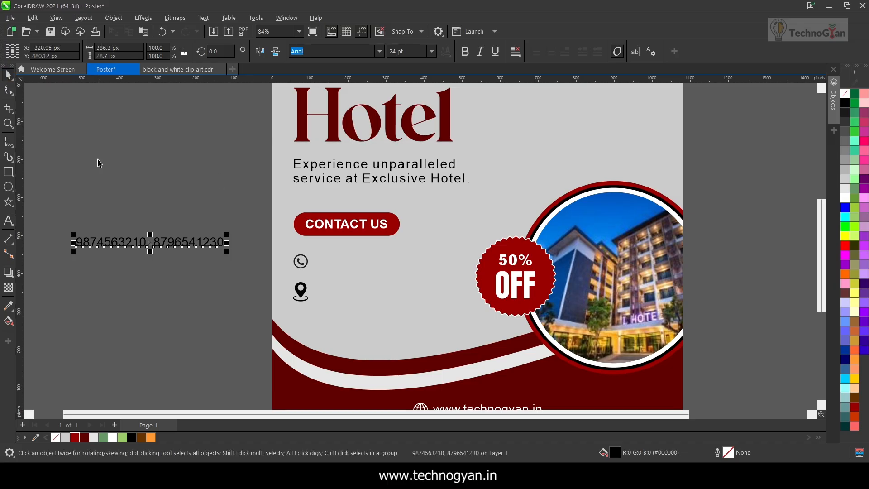
- Scale the phone number line to about 88% and align it with the phone icon, just beside the icon
left_click_drag(175, 242, 416, 260)
scroll(464, 276, "up", 3)
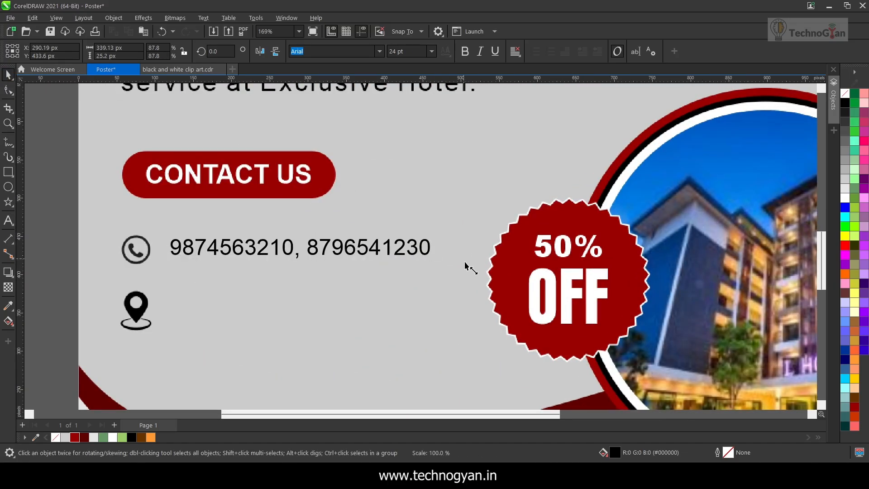
left_click(139, 252, "shift")
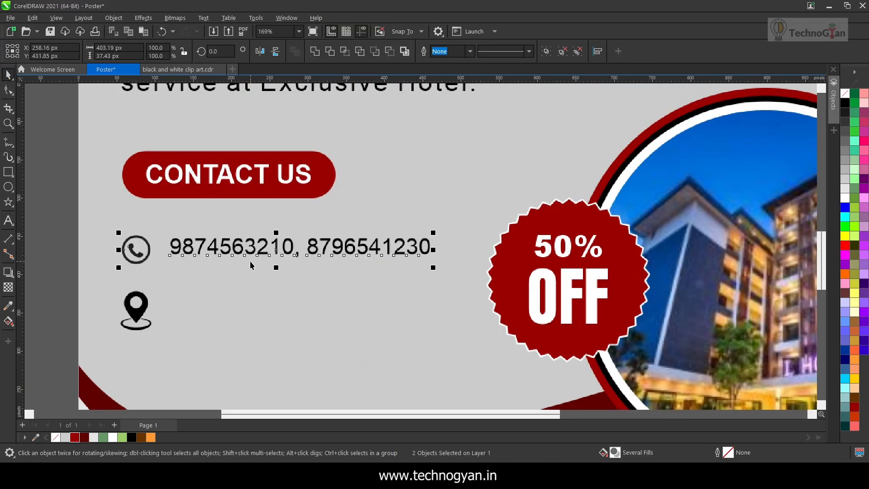
- Add a single text line with the hotel's address and postal code next to the location icon
left_click(8, 221)
left_click(204, 317)
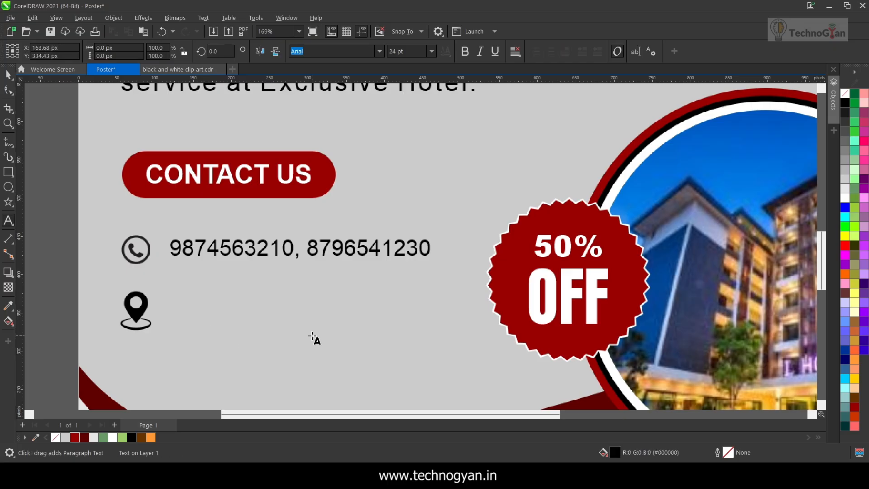
type("Pandri, Rai")
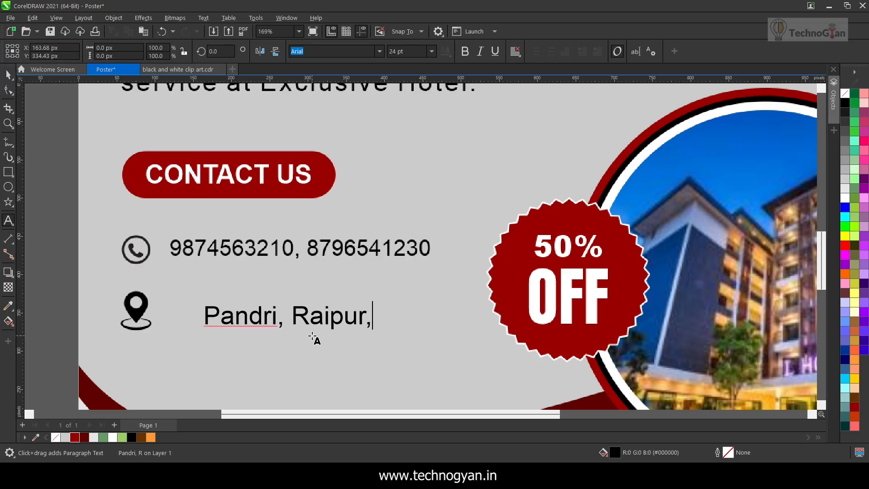
type("pur(CG)")
key("Left")
type("CG - 492001")
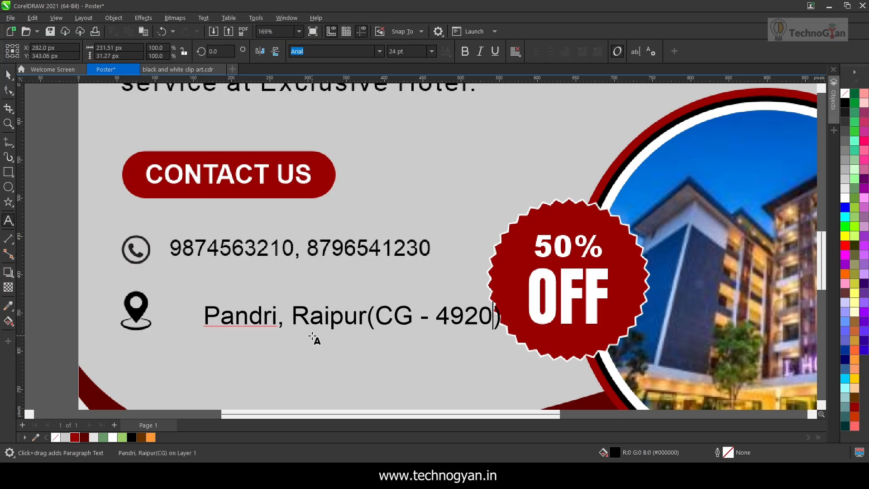
- Set the font size of both the phone number line and the address line to 21 pt
left_click(8, 75)
left_click(190, 248)
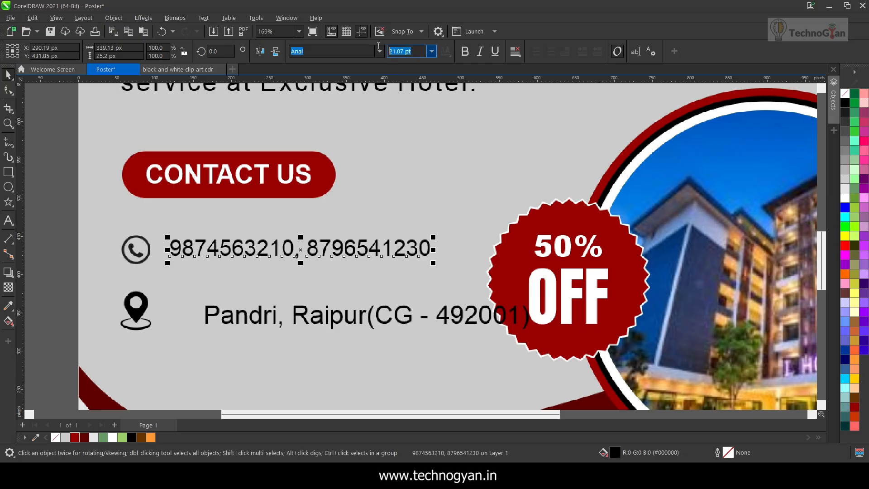
type("21")
key("Return")
left_click(348, 315)
left_click(354, 319)
type("2")
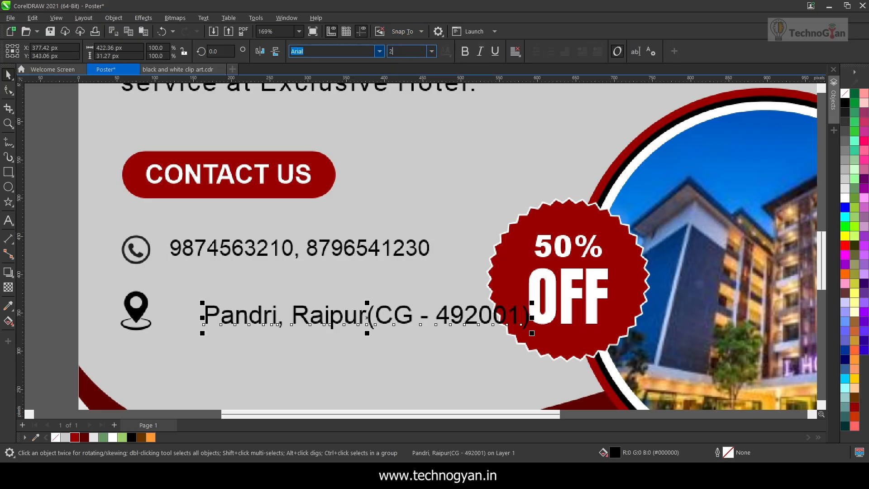
type("1")
key("Return")
- Place the address line beside the location icon and nudge the icon and text together up about 10 px
left_click_drag(244, 321, 209, 315)
left_click(141, 319, "shift")
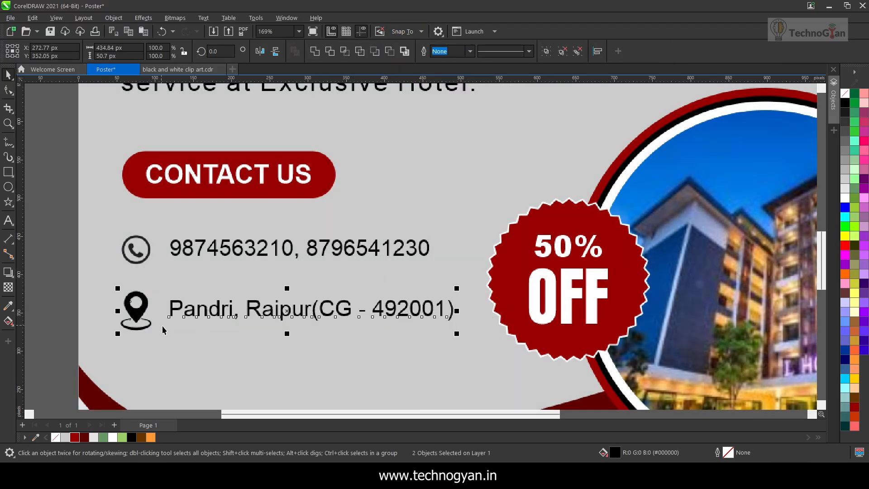
key("shift+F4")
left_click_drag(251, 288, 415, 325)
key("Up")
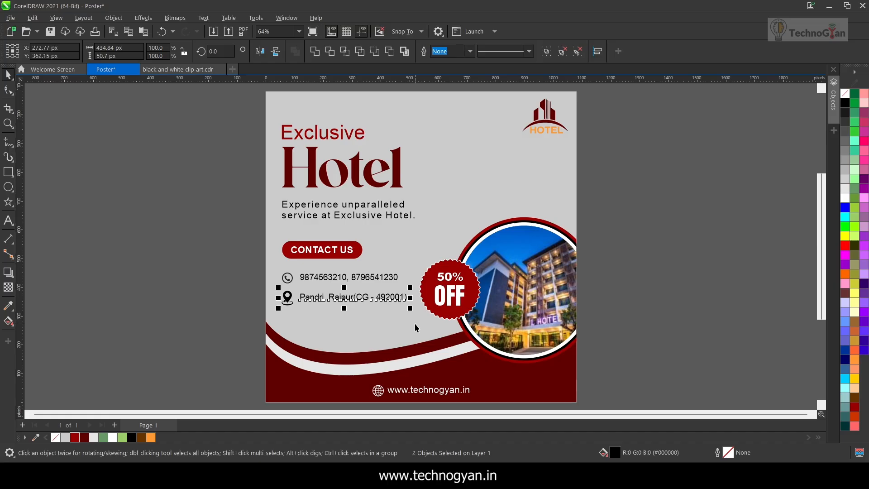
- Nudge both contact rows down about 30 px and move the CONTACT US button down closer to them
left_click_drag(234, 261, 413, 311)
key("Down")
key("Down")
key("Down")
left_click_drag(226, 225, 344, 265)
left_click(209, 273)
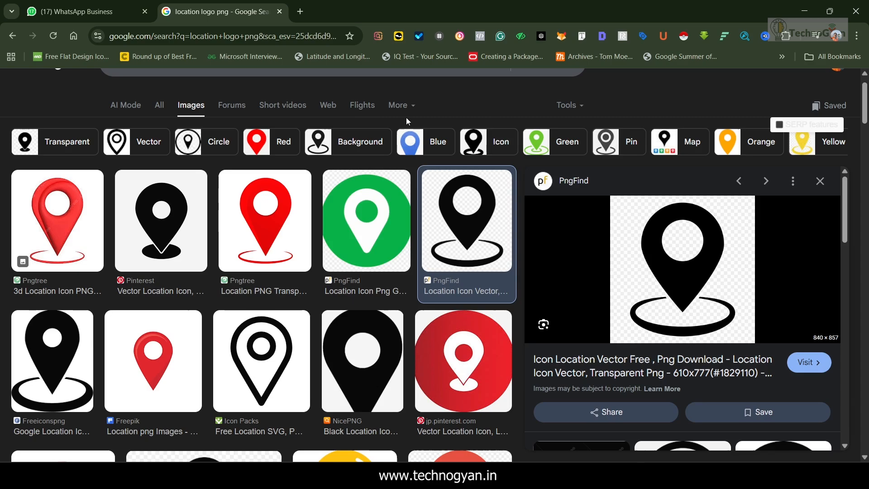
- Switch to the browser, search Google Images for "hotel" and copy the Orchid Hotels evening poolside photo
scroll(406, 117, "up", 1)
triple_click(104, 94)
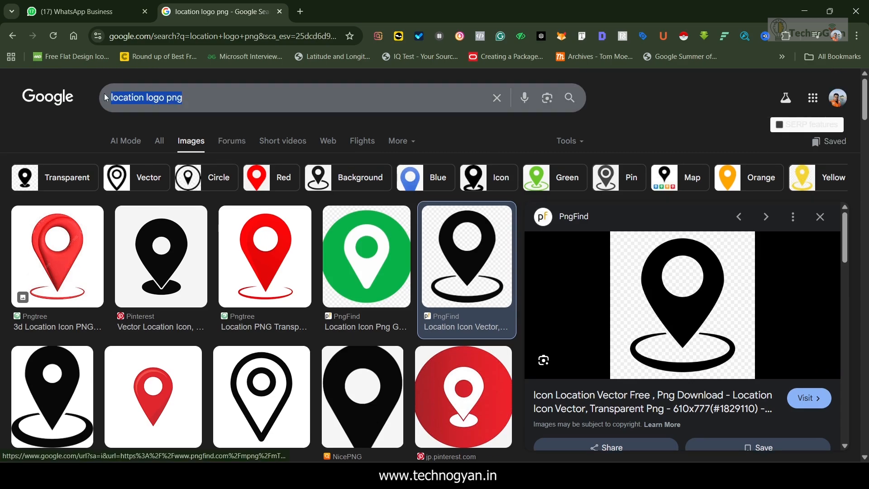
type("hotel")
key("Return")
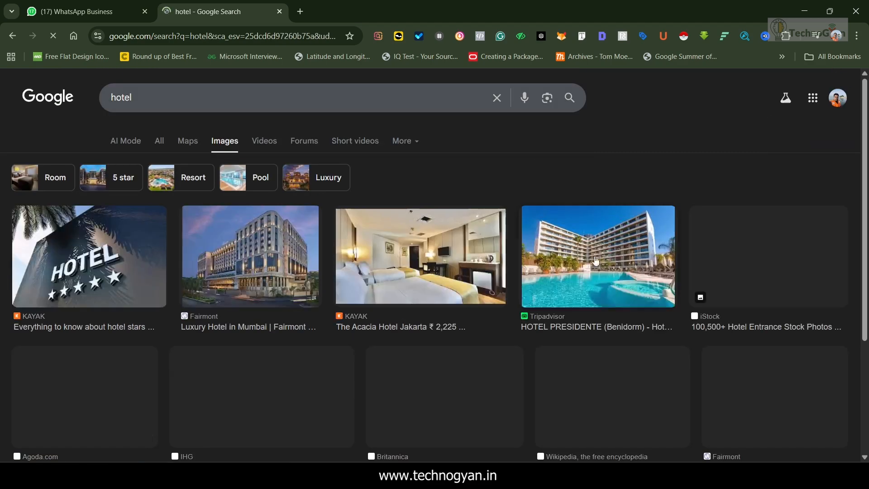
scroll(508, 340, "down", 5)
left_click(258, 307)
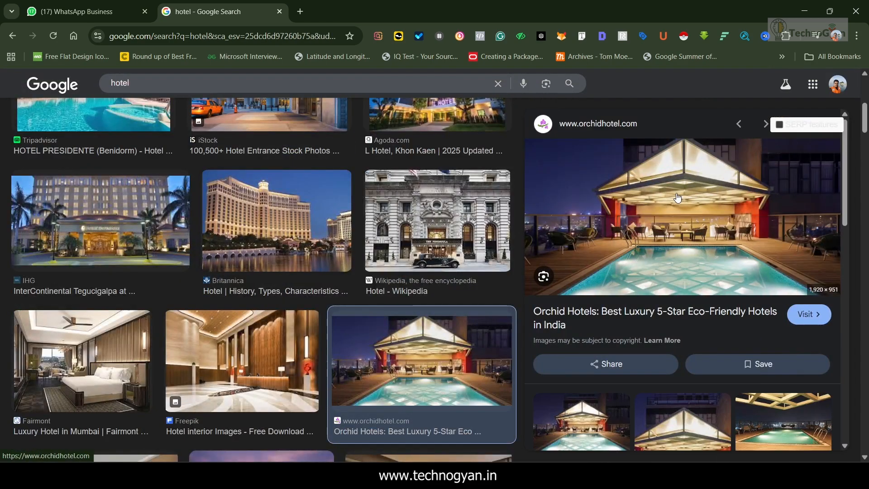
right_click(650, 180)
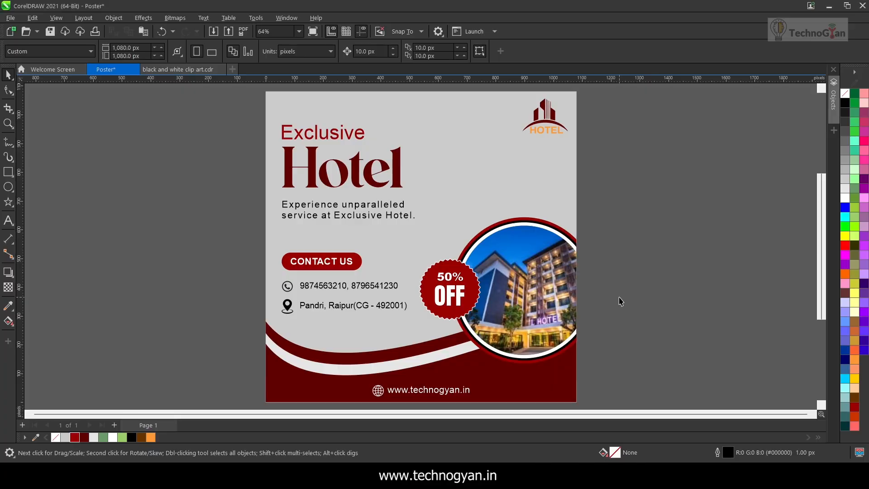
- Paste the poolside photo into the poster and place it inside the background PowerClip, positioned to span the full page width
key("ctrl+v")
left_click_drag(467, 243, 662, 226)
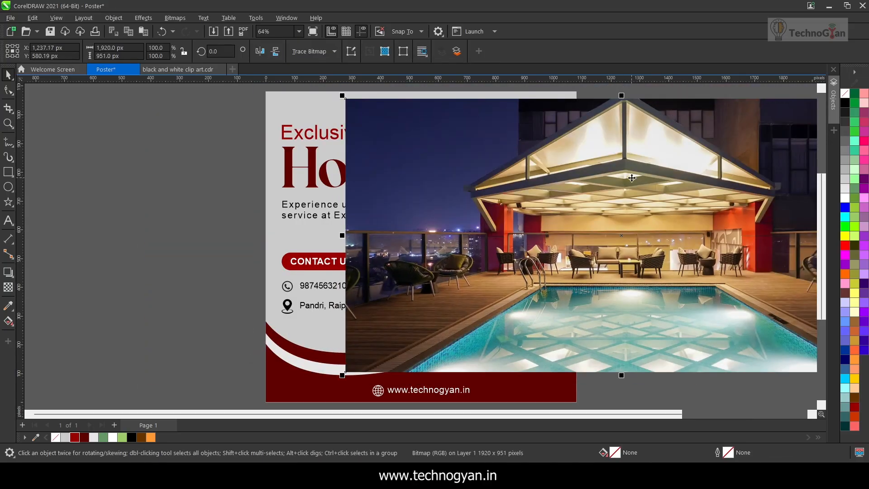
right_click(646, 176)
left_click(681, 302)
left_click(313, 229)
left_click(54, 97)
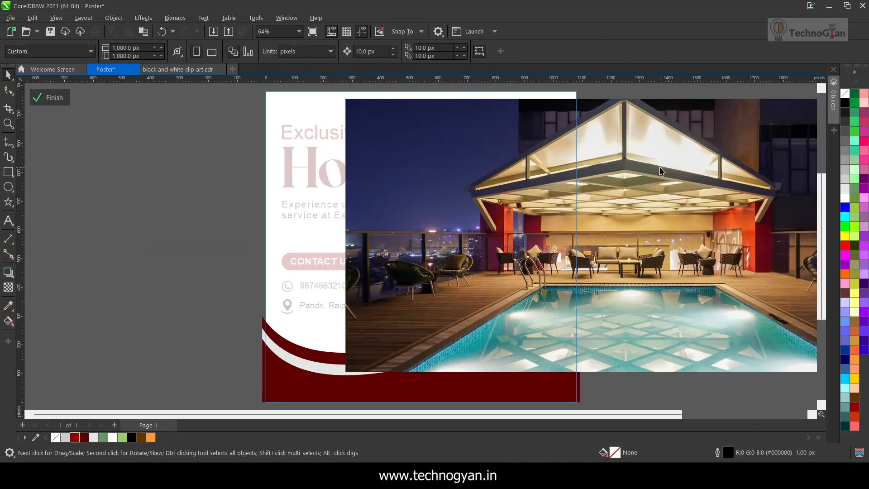
left_click_drag(659, 171, 559, 188)
left_click(54, 98)
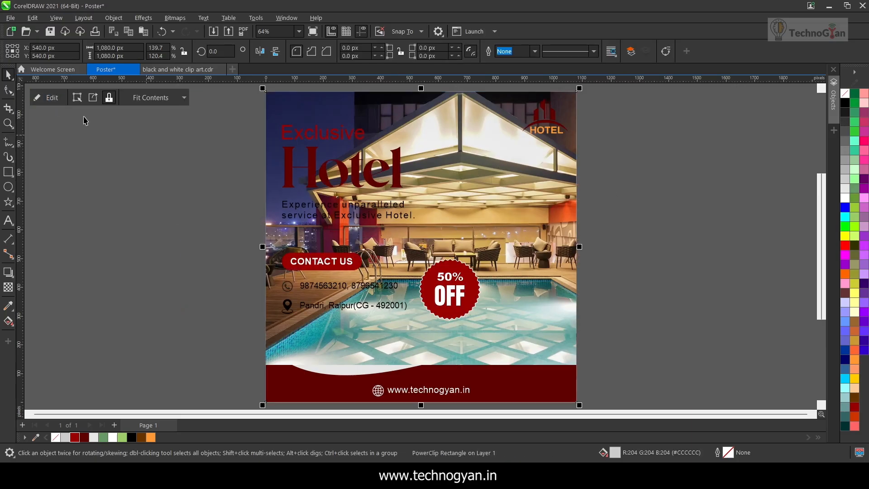
- Apply a strong transparency to the poolside photo inside the background PowerClip to fade it into the grey
left_click(52, 98)
left_click(8, 287)
left_click(453, 377)
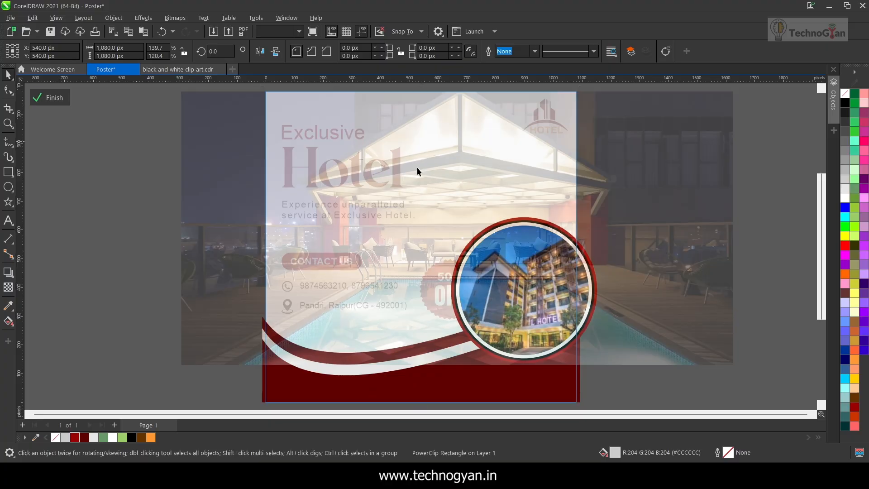
left_click(50, 97)
left_click(603, 185)
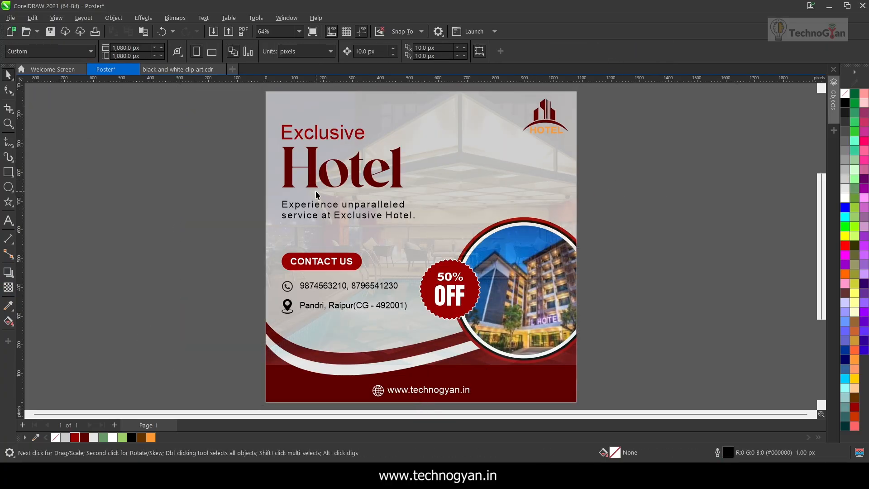
- Send the faded poolside photo behind the circular hotel photo and wave shapes inside the background PowerClip
left_click(495, 367)
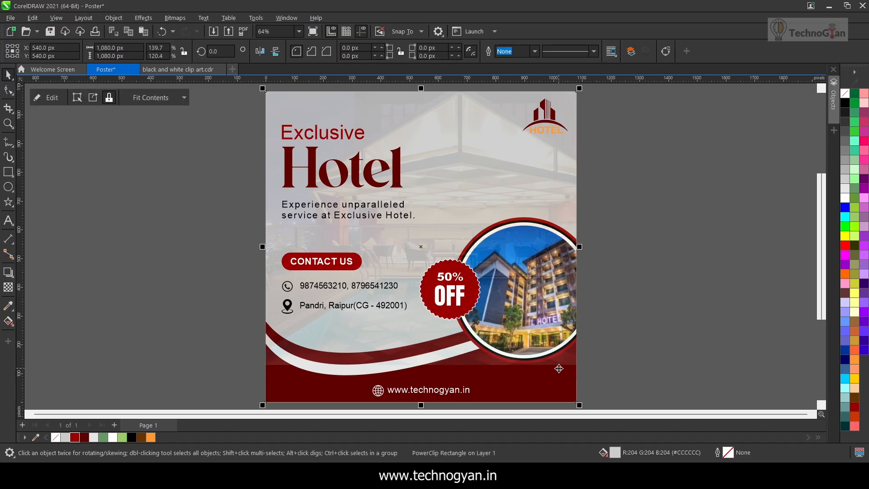
scroll(404, 353, "up", 2)
scroll(359, 352, "down", 1)
scroll(276, 318, "down", 1)
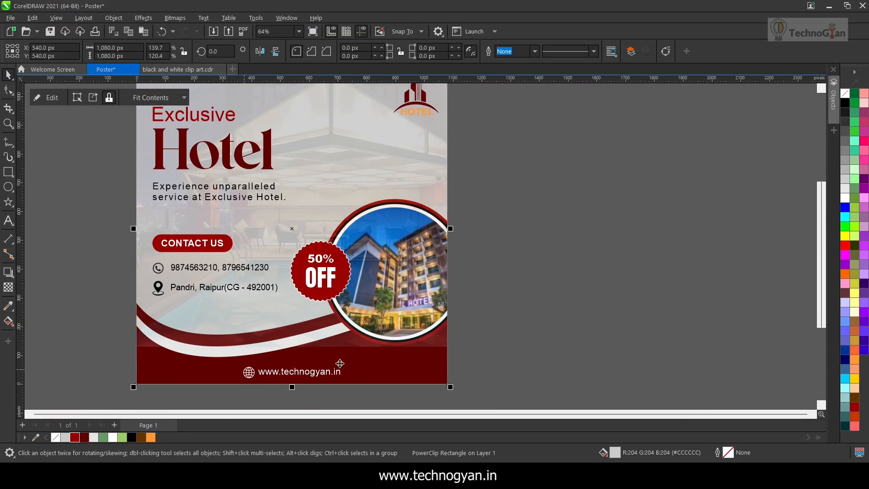
left_click(46, 97)
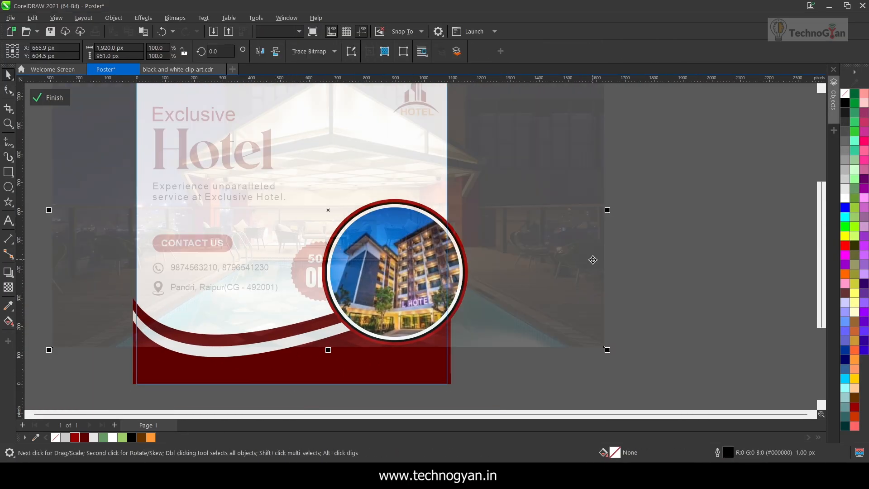
left_click(46, 97)
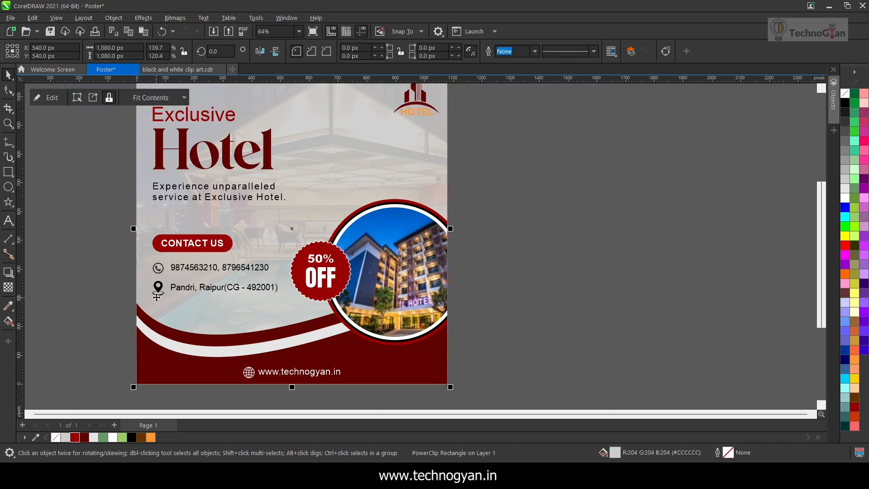
scroll(411, 364, "up", 1)
scroll(306, 279, "down", 1)
left_click(134, 202)
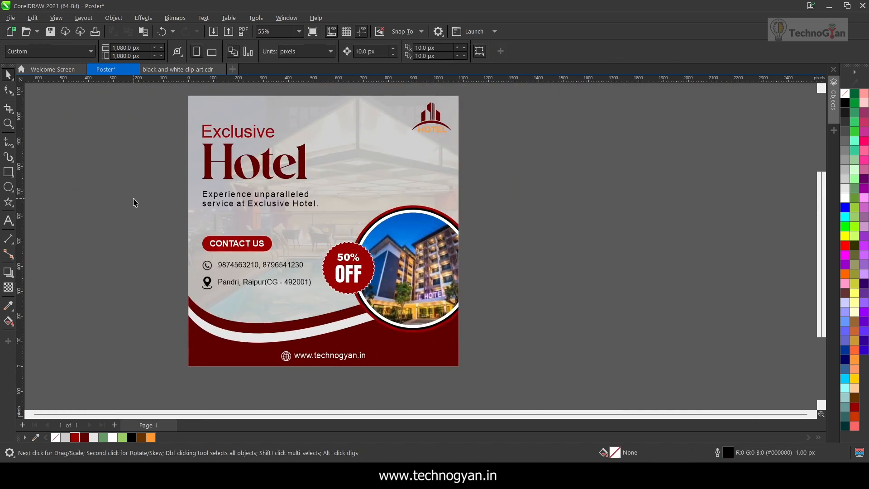
scroll(234, 308, "up", 1)
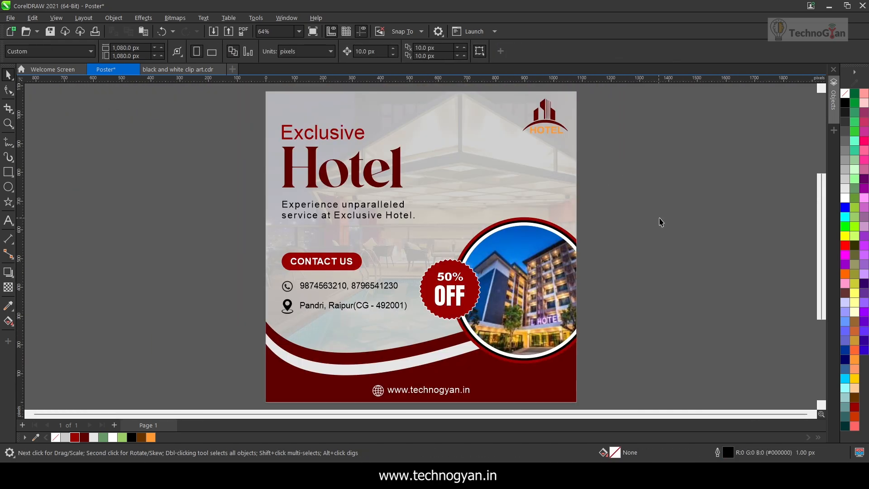